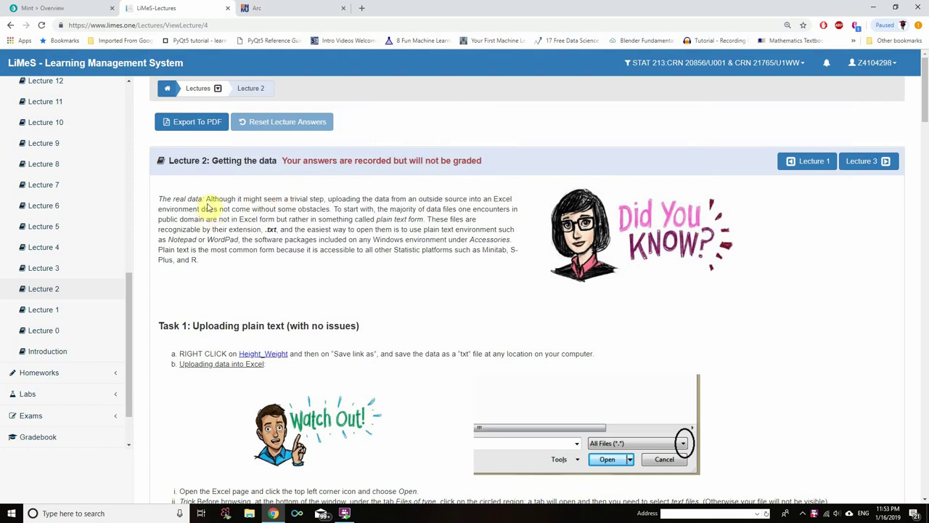
Step: Read the Lecture 2 introduction on plain text data files and the text editors that can open them
left_click_drag(330, 199, 167, 210)
left_click(168, 211)
left_click_drag(377, 220, 428, 220)
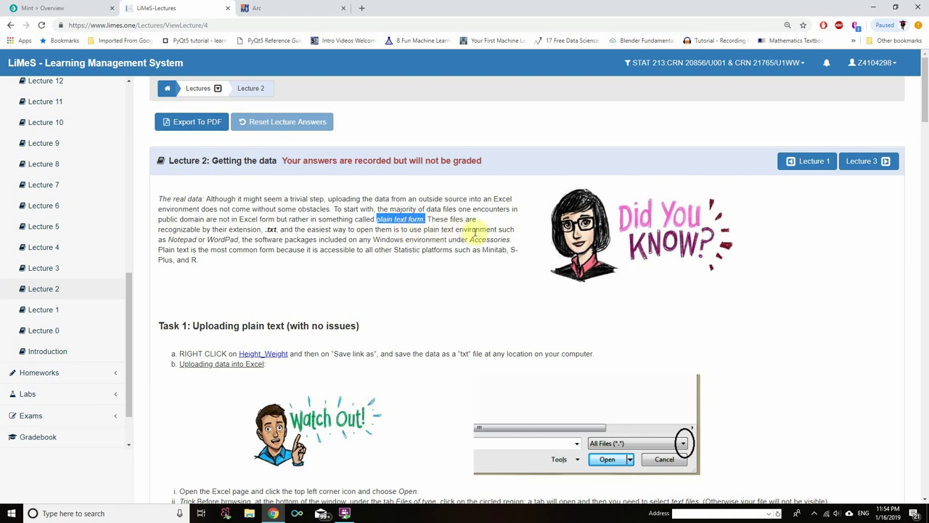
left_click_drag(241, 239, 320, 240)
left_click(337, 239)
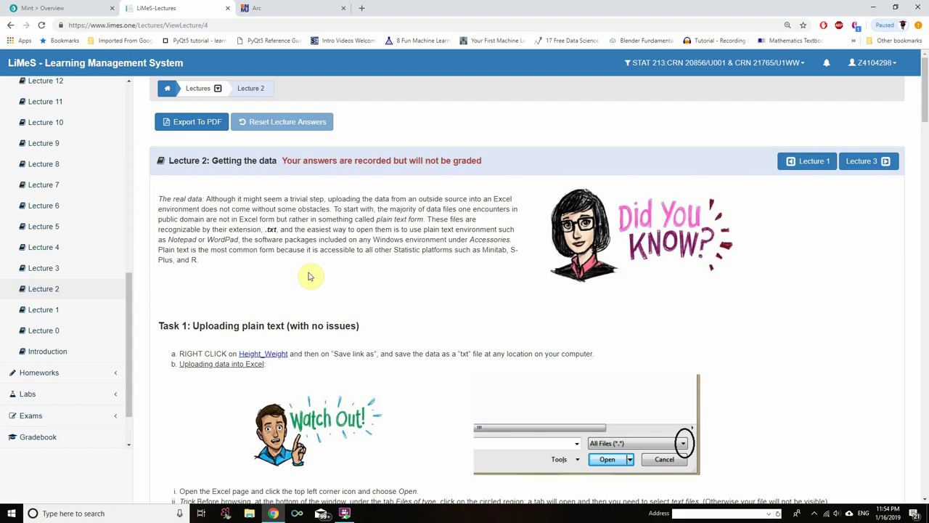
scroll(308, 276, "down", 1)
left_click_drag(160, 230, 428, 228)
left_click(428, 229)
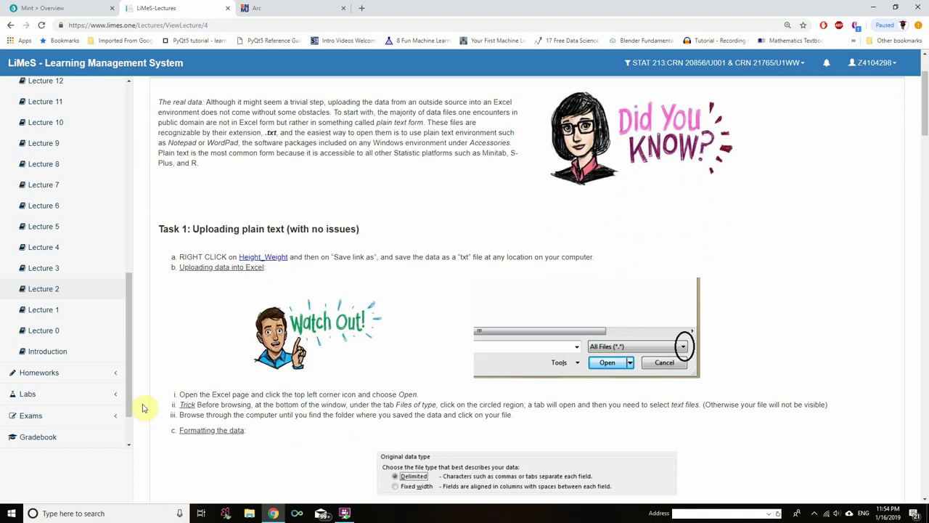
Step: Launch Excel and create a blank workbook
left_click(11, 516)
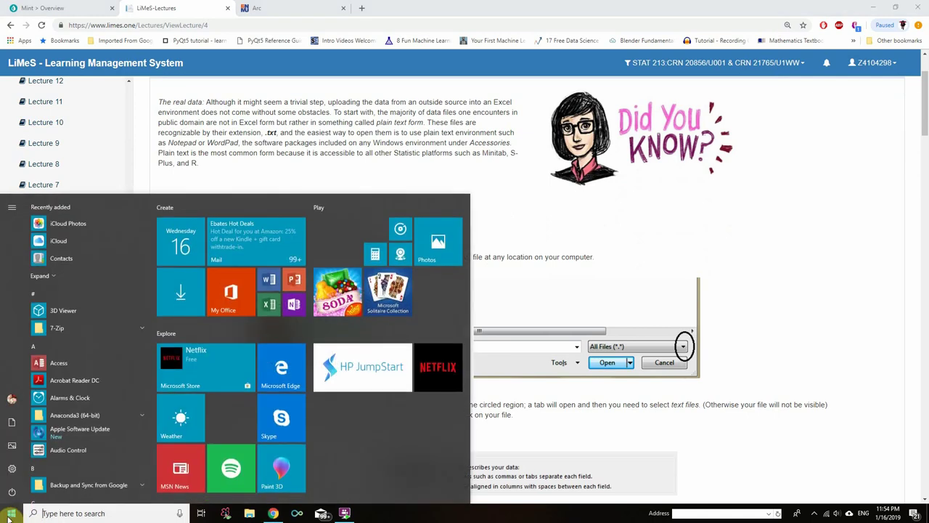
scroll(98, 365, "down", 4)
scroll(100, 365, "down", 8)
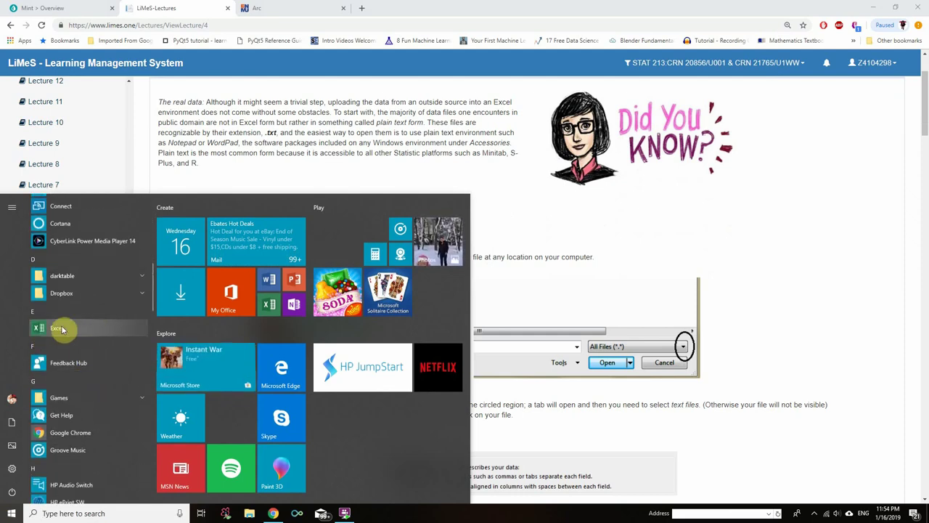
left_click(62, 328)
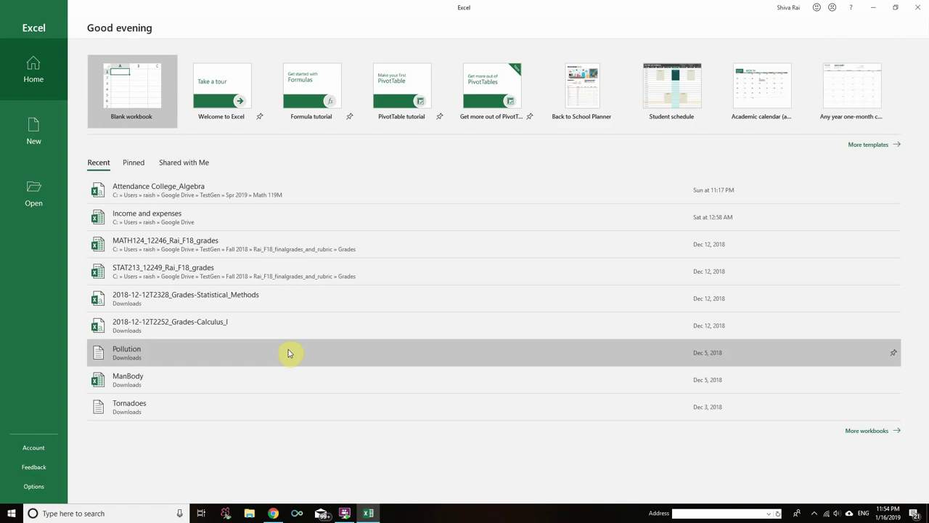
left_click(141, 87)
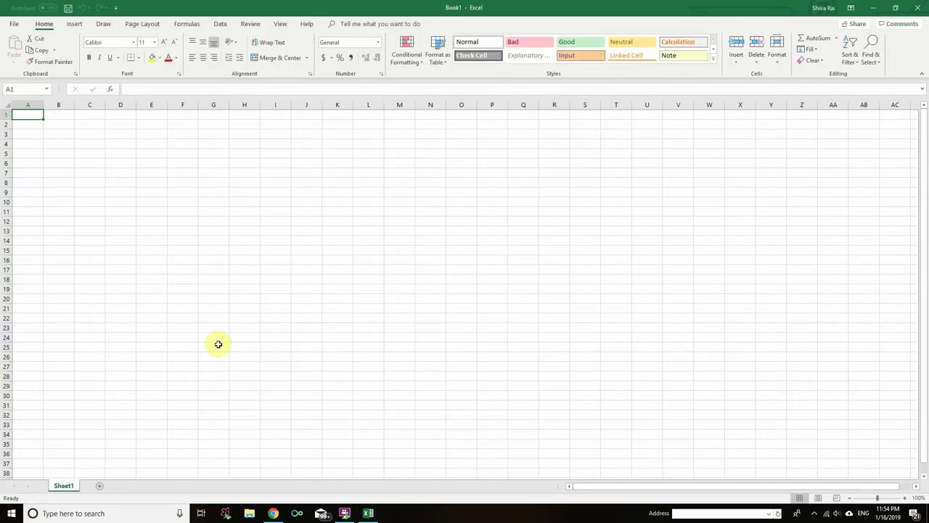
Step: Return to the lecture page in Chrome and save the linked Height_Weight file to Downloads as text document "height_weight (1)"
left_click(274, 514)
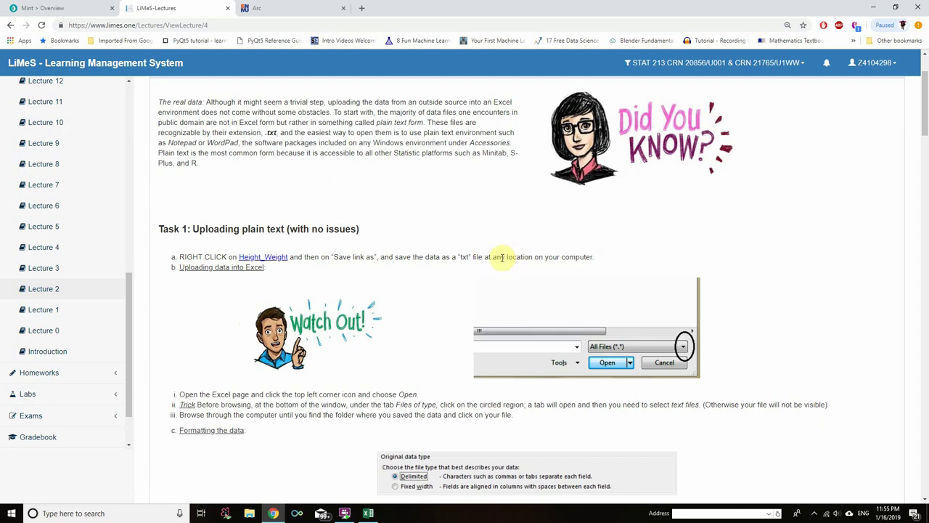
right_click(272, 258)
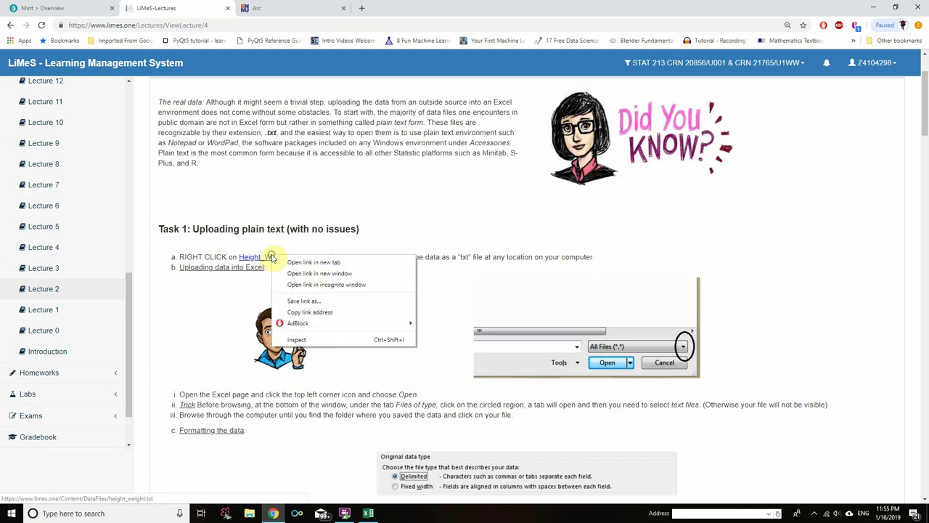
left_click(300, 301)
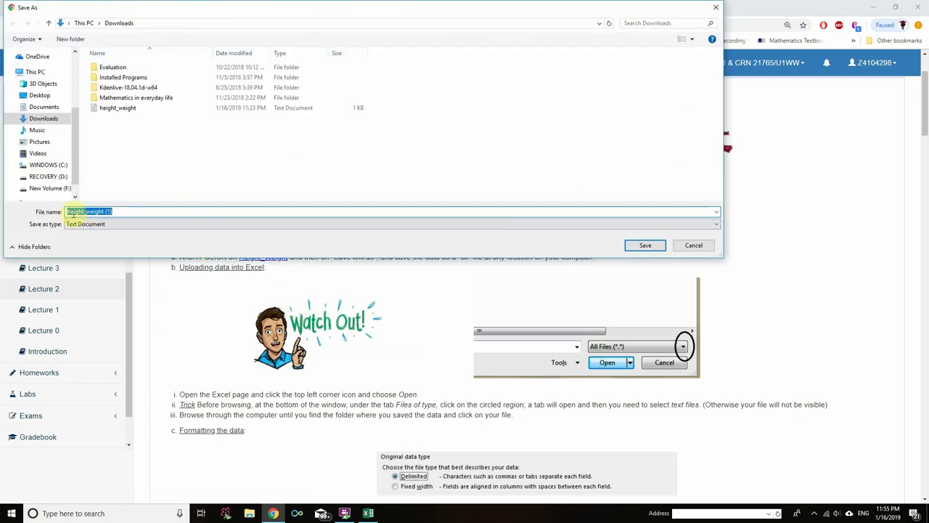
left_click(119, 211)
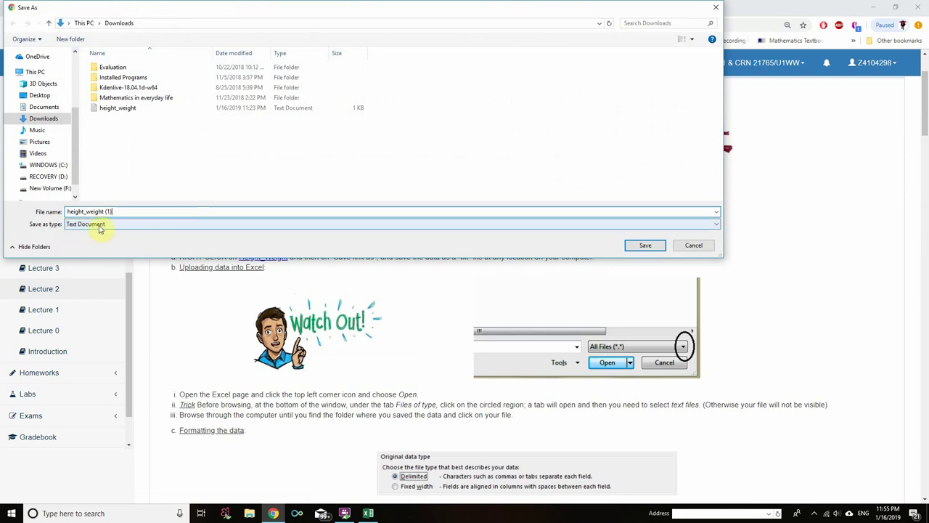
left_click(646, 245)
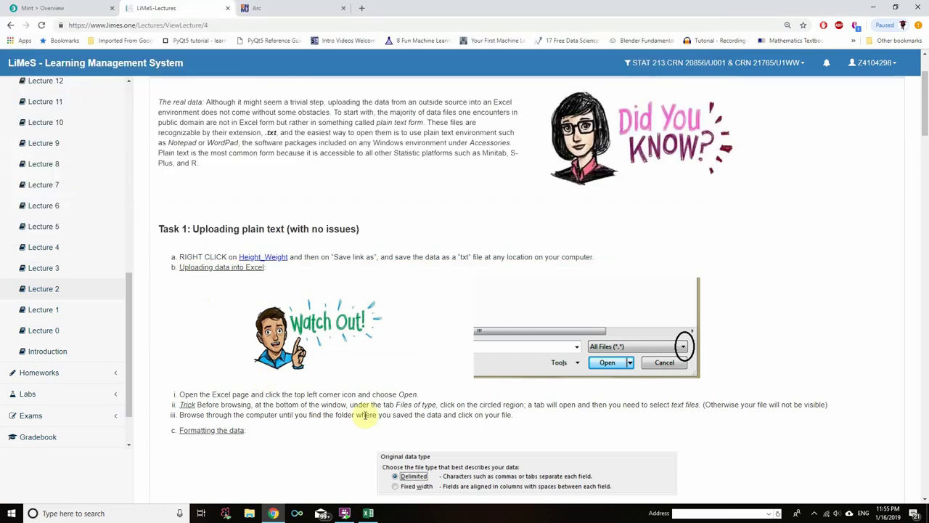
Step: Switch to Excel and browse to the Downloads folder for a file to open
scroll(276, 380, "down", 2)
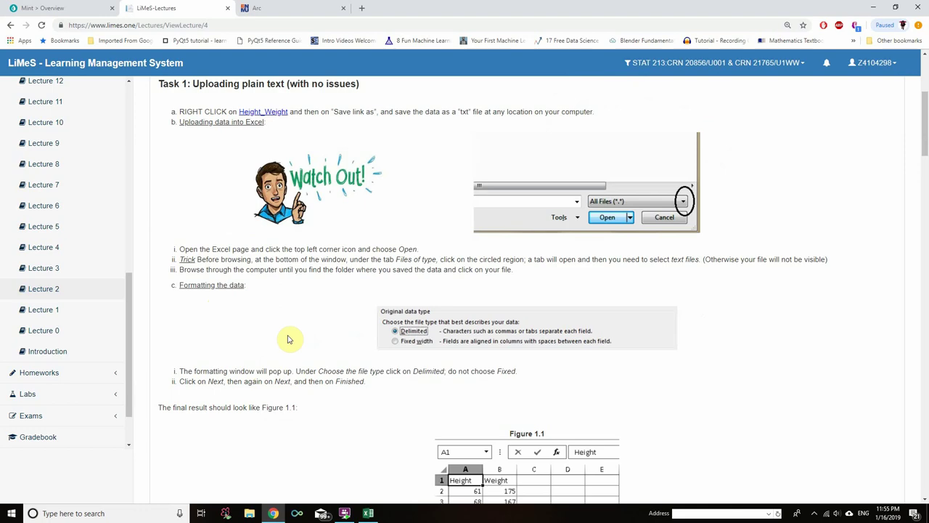
left_click(368, 513)
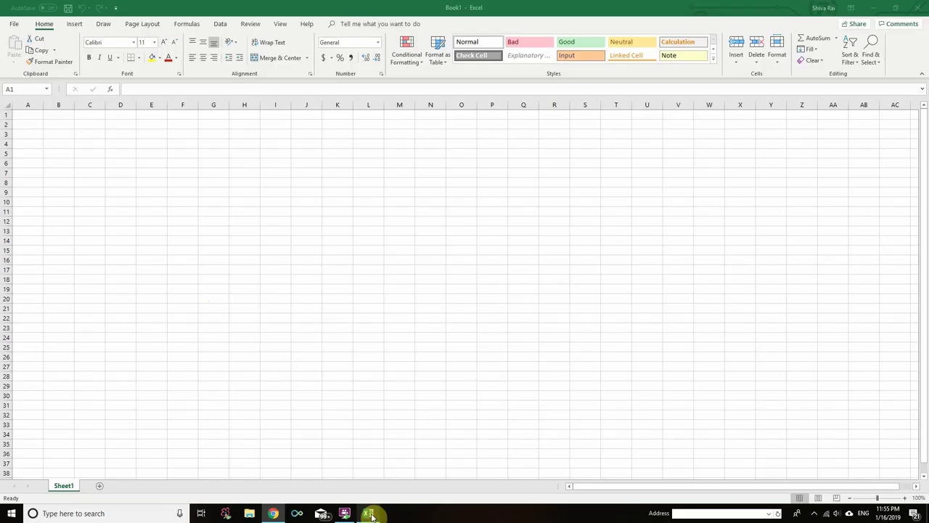
left_click(14, 24)
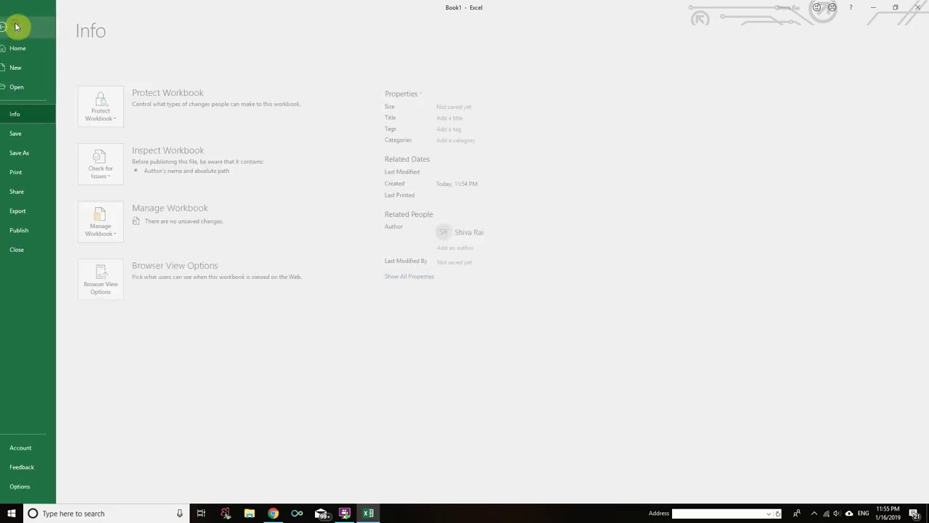
left_click(27, 88)
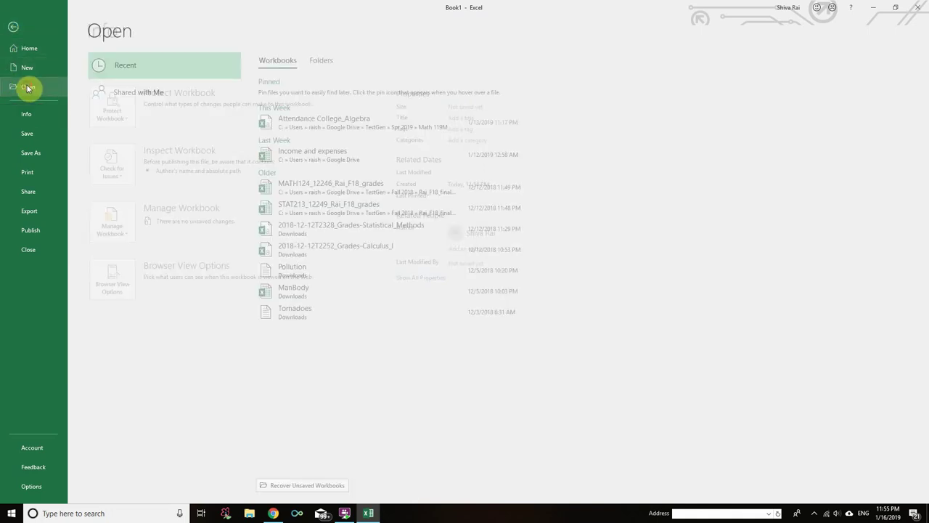
left_click(124, 219)
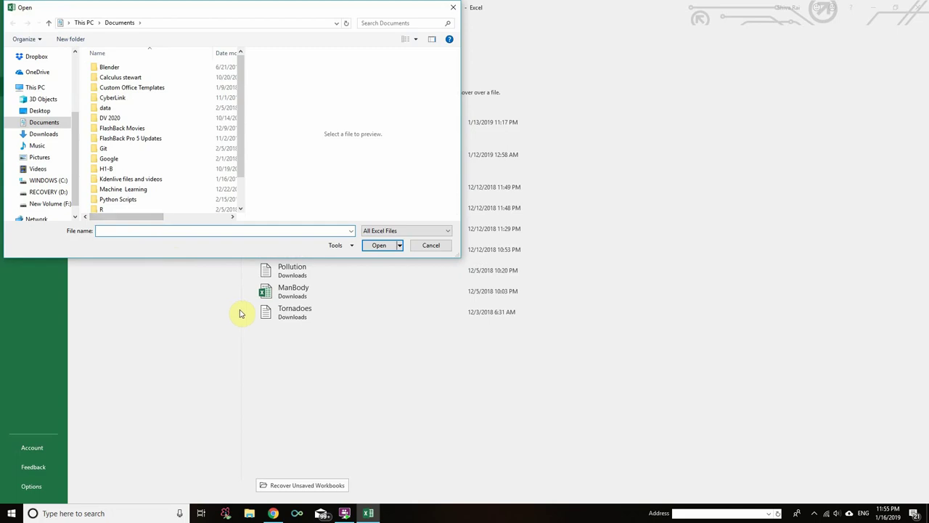
left_click(43, 134)
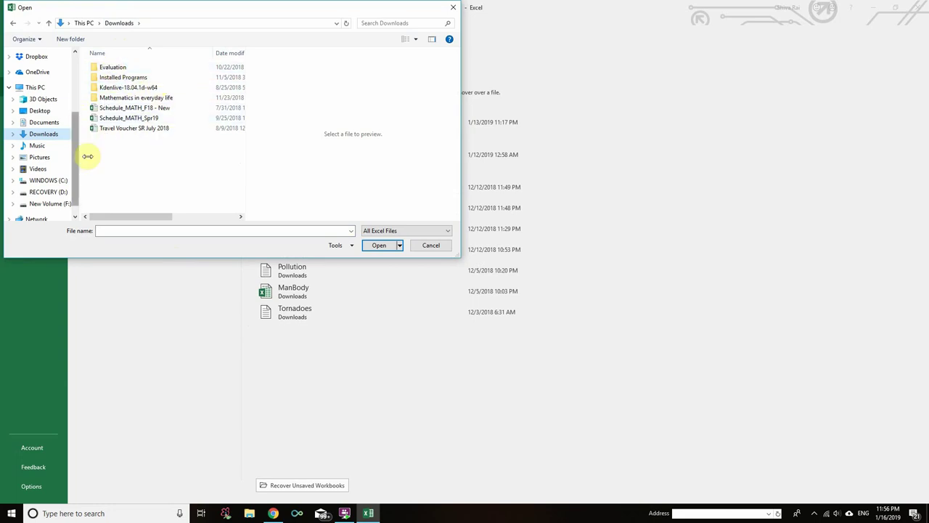
Step: Filter the file list to Text Files and open height_weight from Downloads
left_click(395, 231)
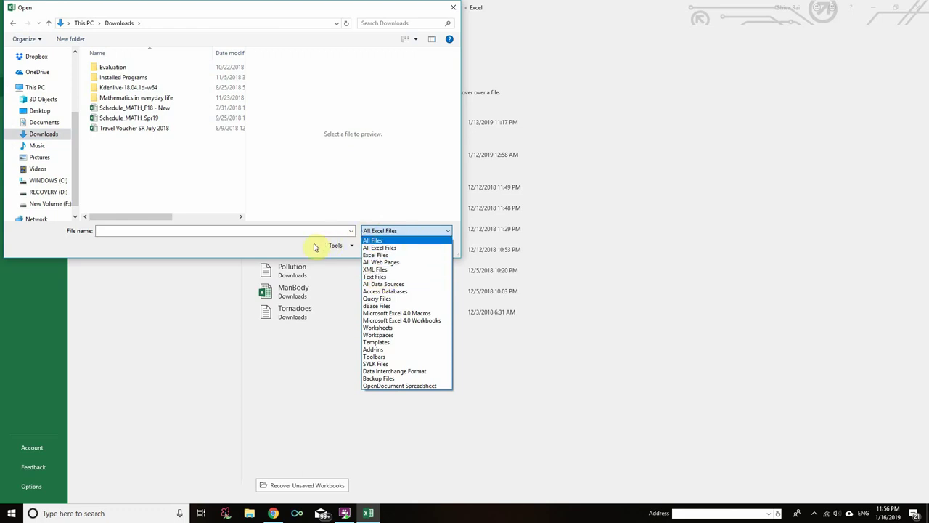
left_click(291, 245)
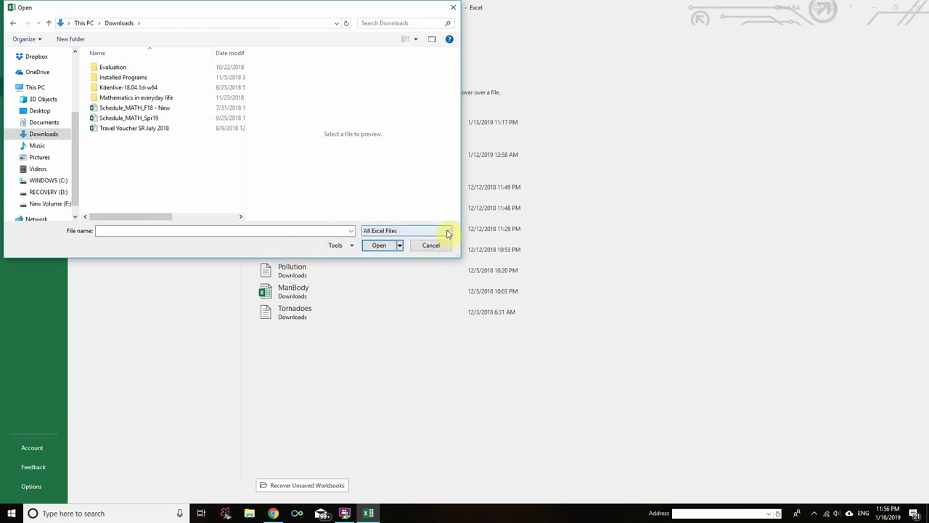
left_click(448, 232)
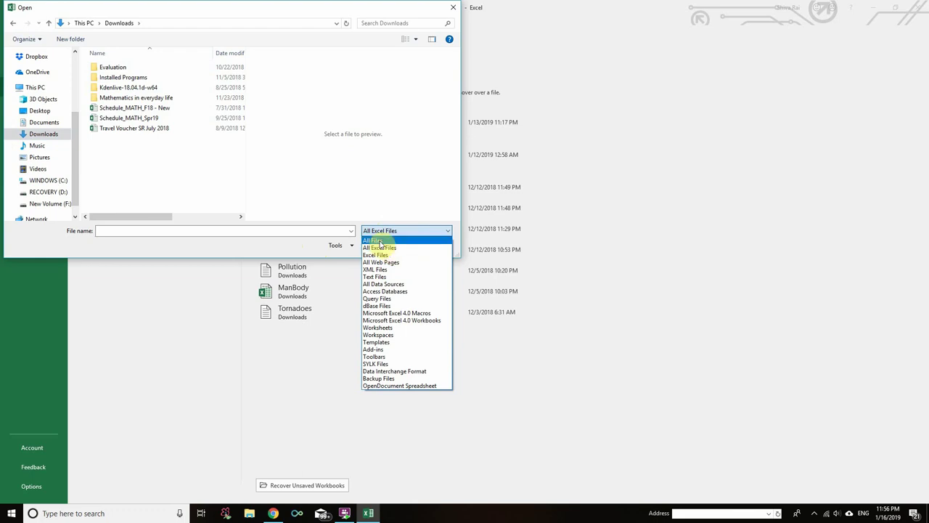
left_click(375, 277)
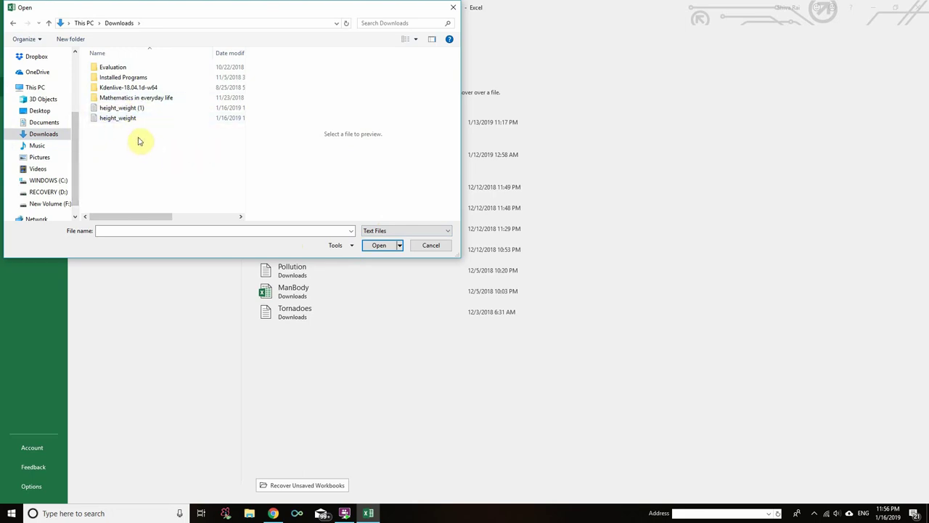
left_click(122, 121)
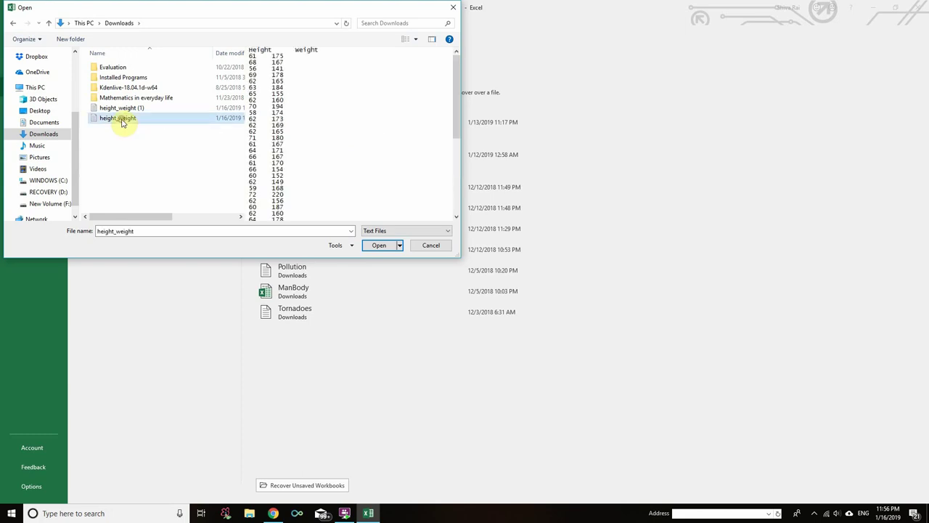
left_click(379, 246)
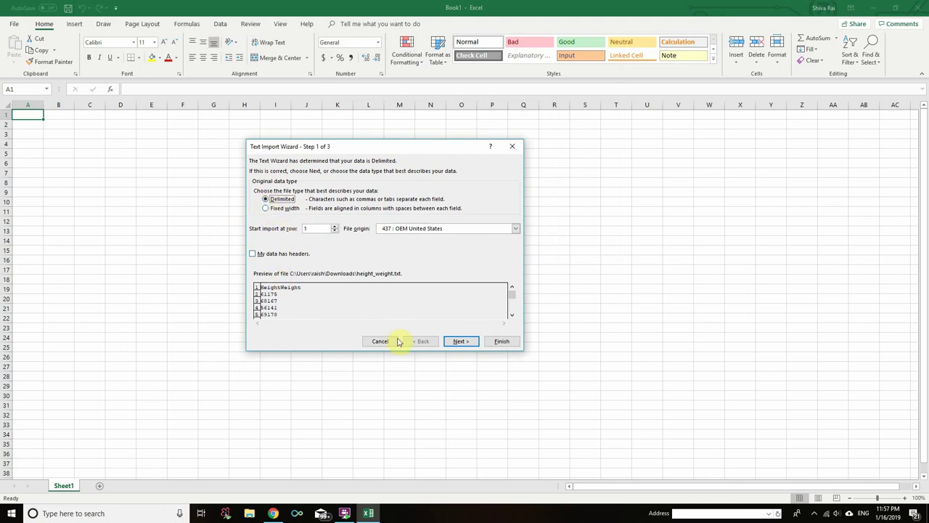
Step: Import the height_weight data as delimited text with Tab as the delimiter and General as the column data format
left_click(462, 342)
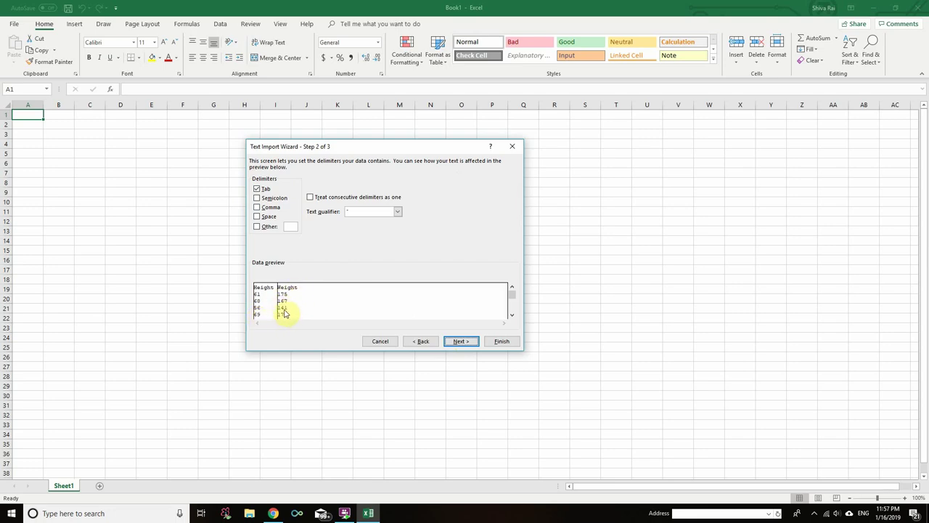
left_click(257, 190)
left_click(257, 189)
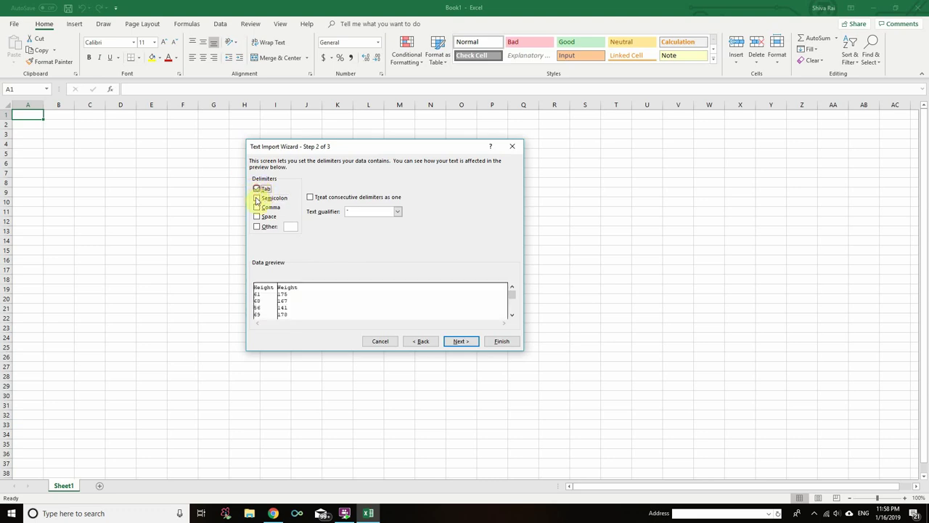
left_click(458, 340)
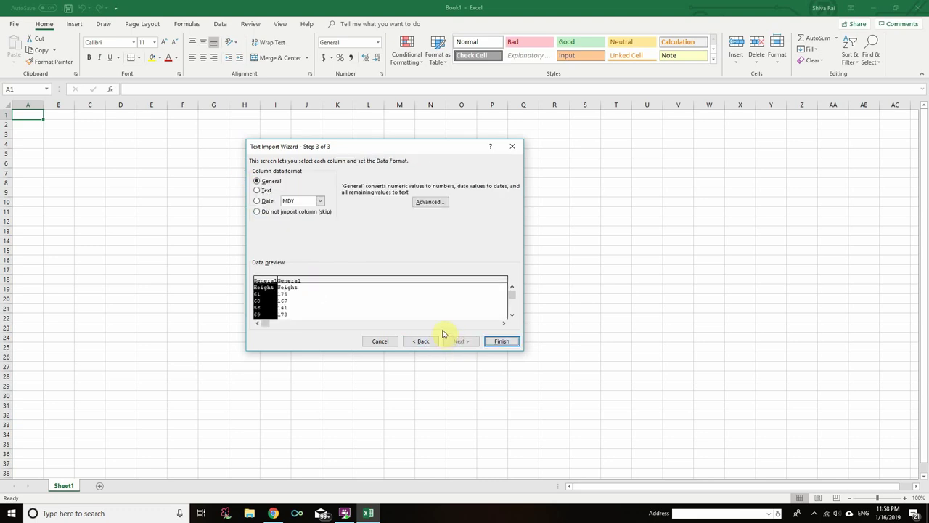
left_click(504, 339)
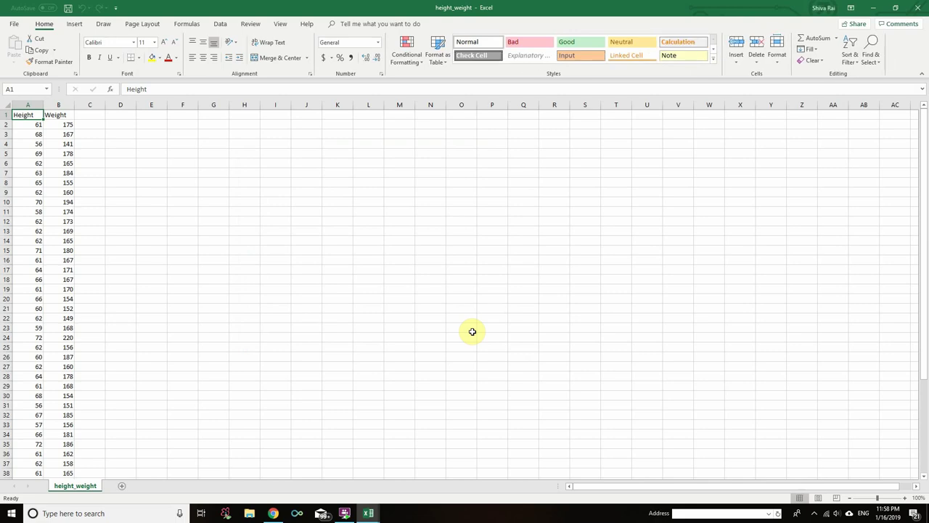
Step: Switch back to the lecture page in Chrome and review Figure 1.1, the Task 1 comments and the Task 2 formatting-issues section
key("alt+Tab")
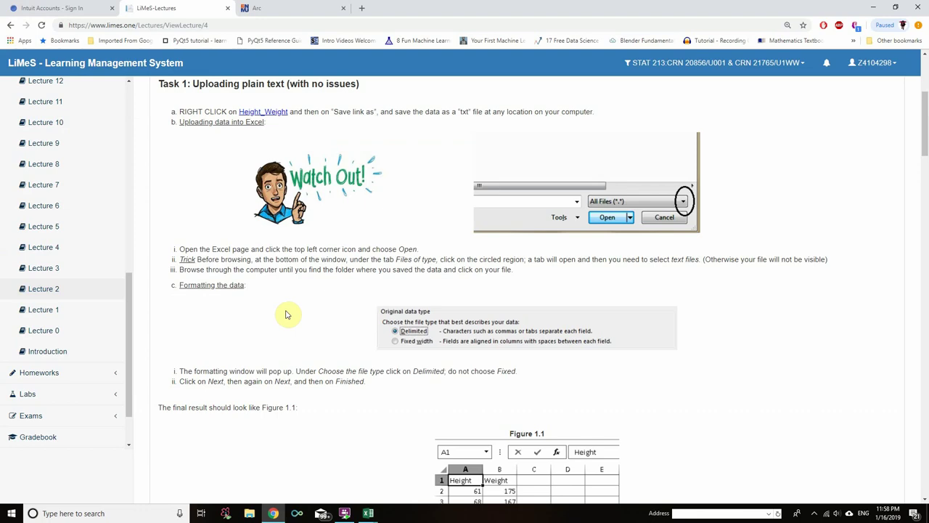
scroll(288, 314, "down", 3)
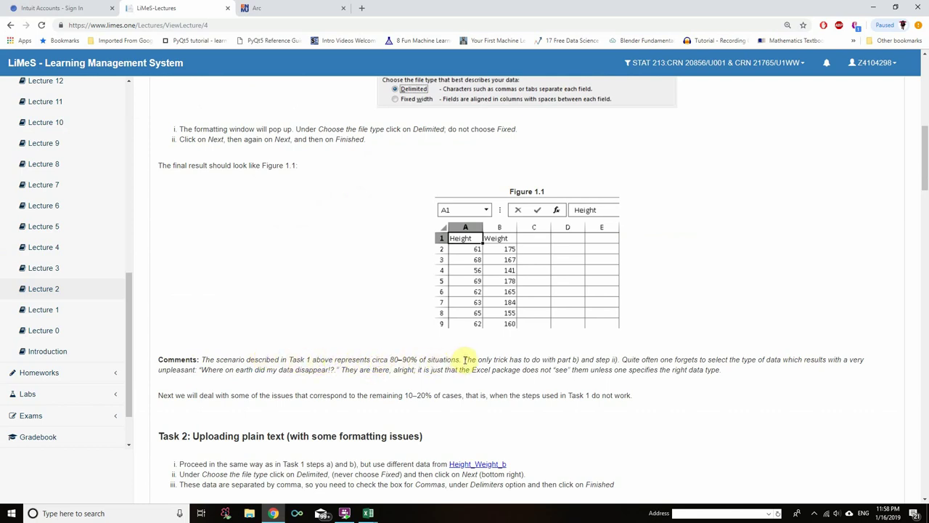
left_click_drag(464, 359, 615, 360)
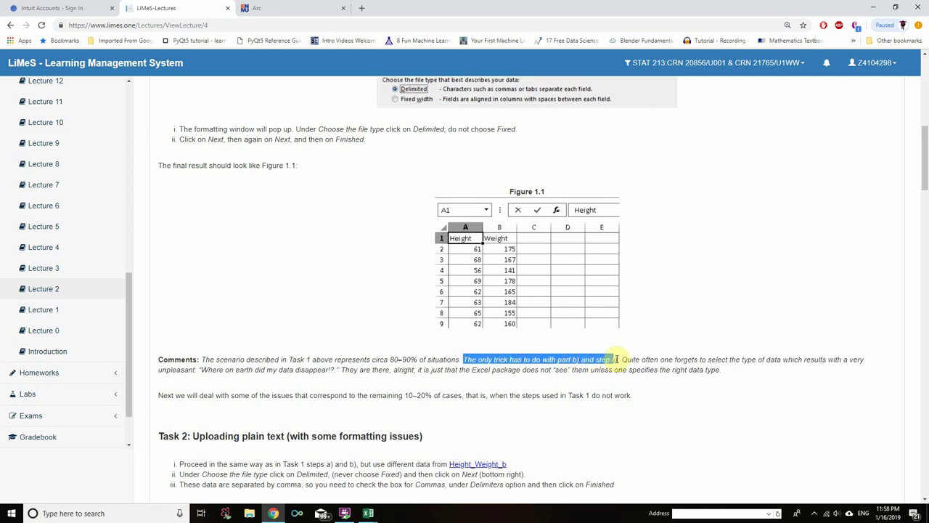
left_click(326, 315)
scroll(327, 318, "up", 3)
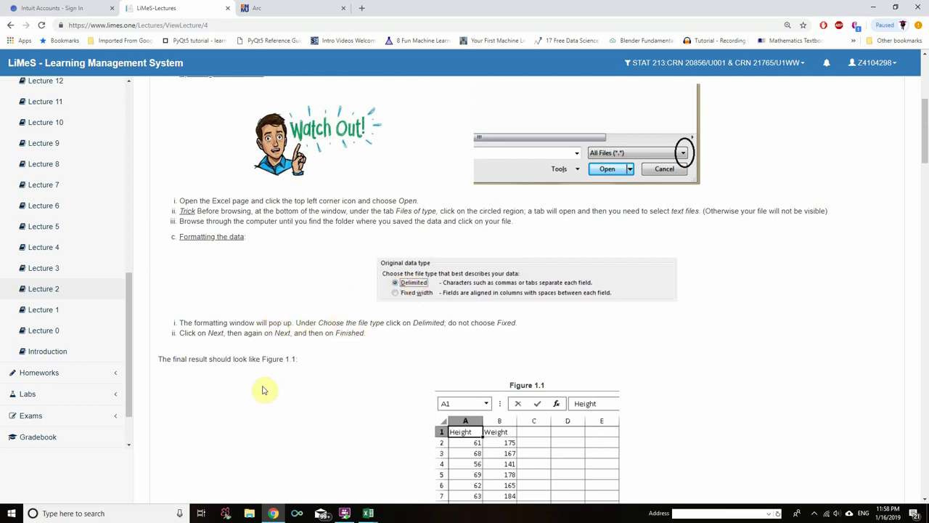
scroll(263, 390, "down", 5)
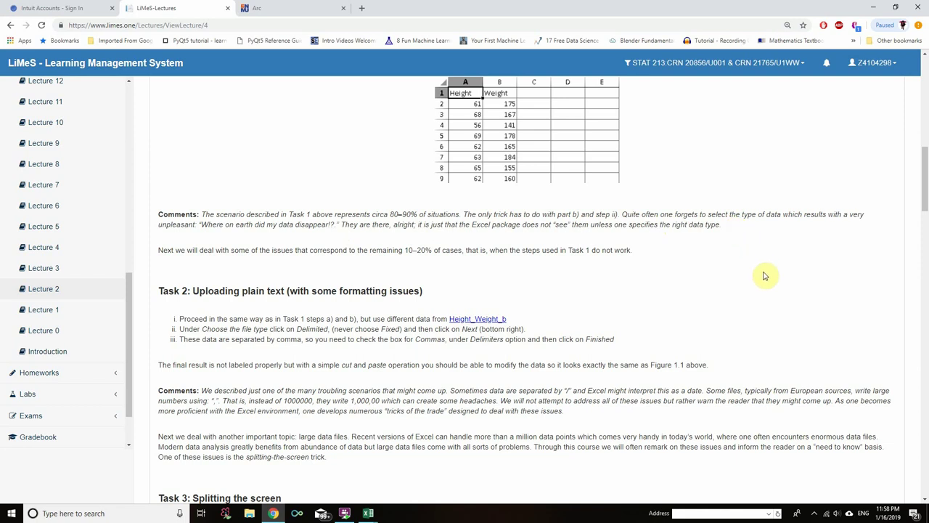
left_click_drag(156, 250, 645, 257)
left_click(371, 355)
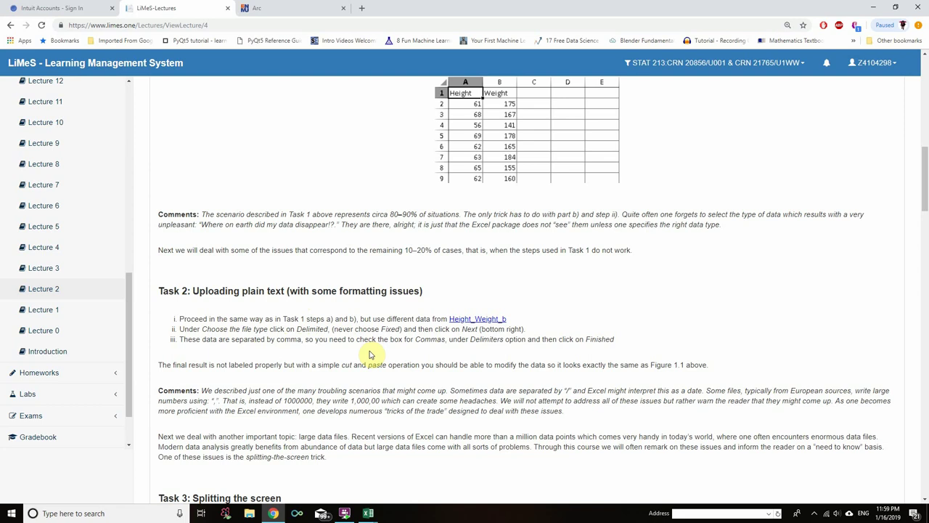
left_click_drag(194, 290, 302, 290)
left_click_drag(303, 291, 422, 290)
left_click(201, 350)
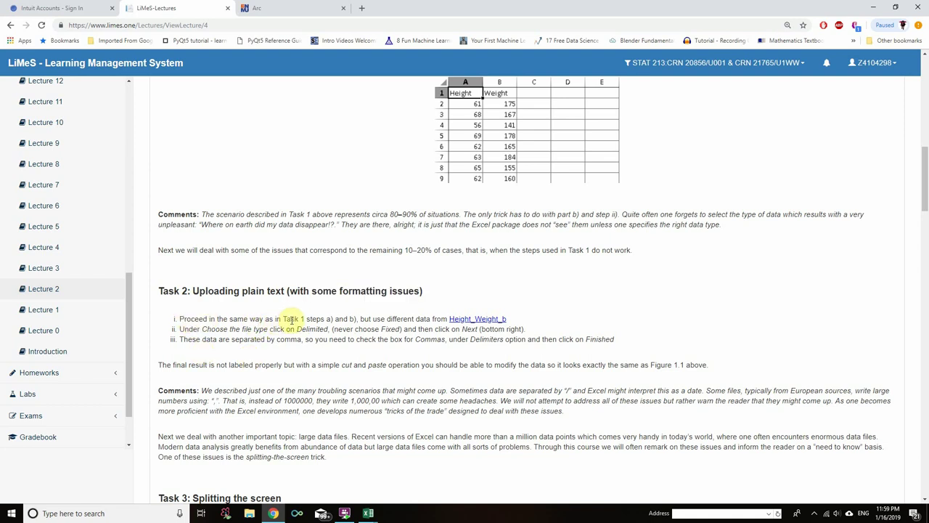
Step: Save the linked Height_Weight_b data from Task 2 as the text document height_weight_b in the Downloads folder
left_click_drag(364, 319, 441, 319)
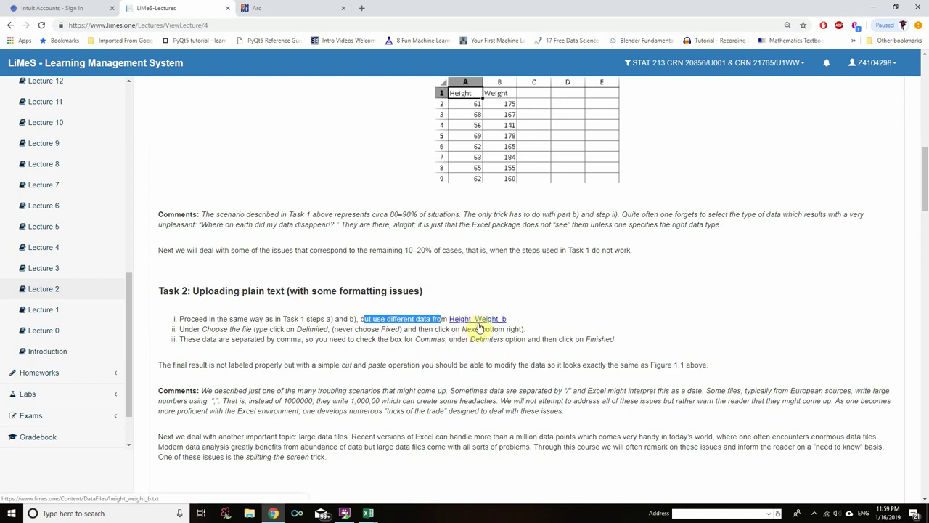
left_click(488, 337)
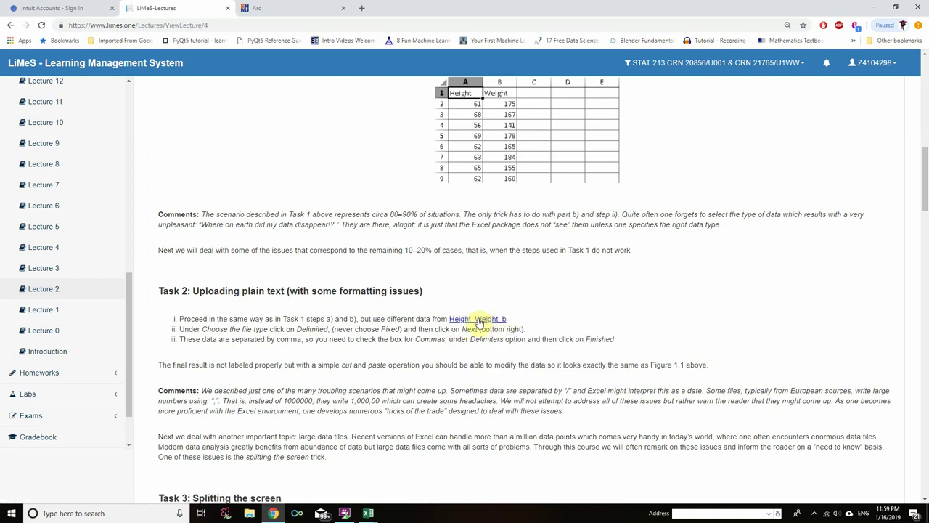
right_click(481, 319)
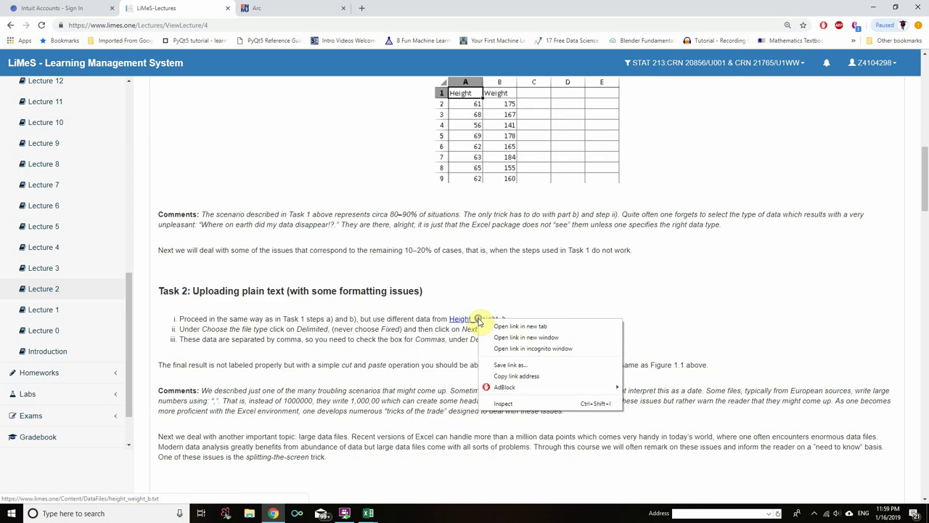
left_click(501, 364)
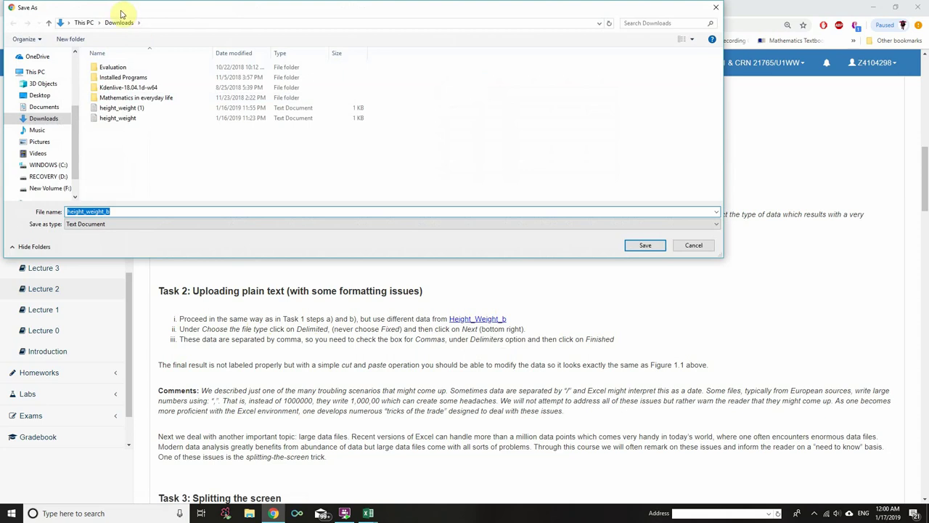
left_click(85, 227)
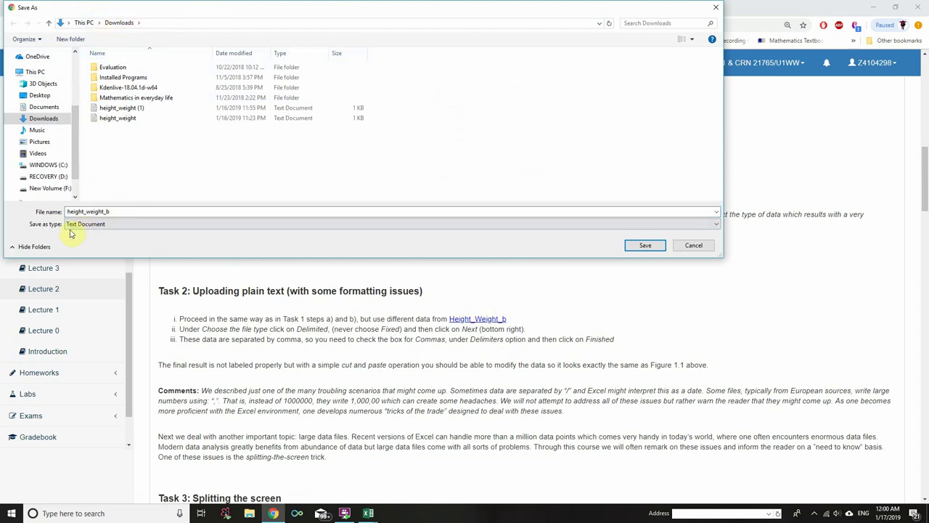
left_click(640, 246)
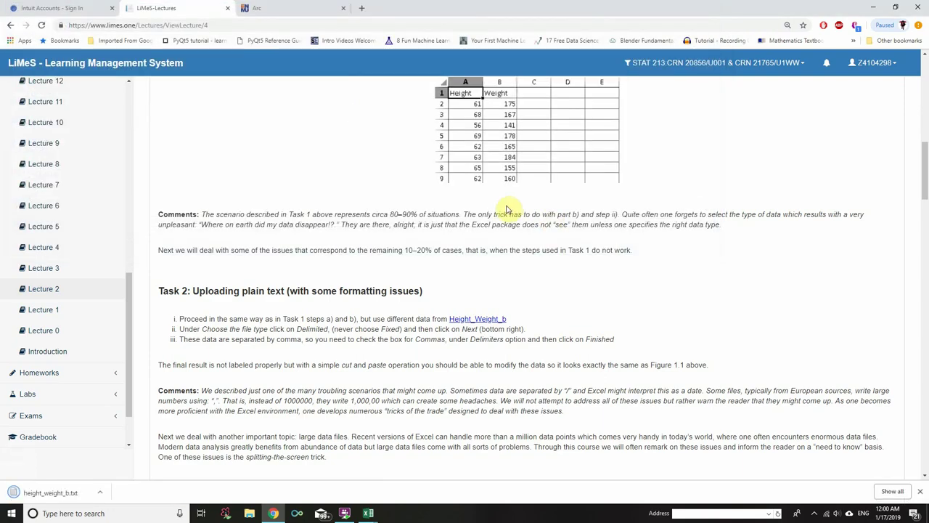
left_click(920, 492)
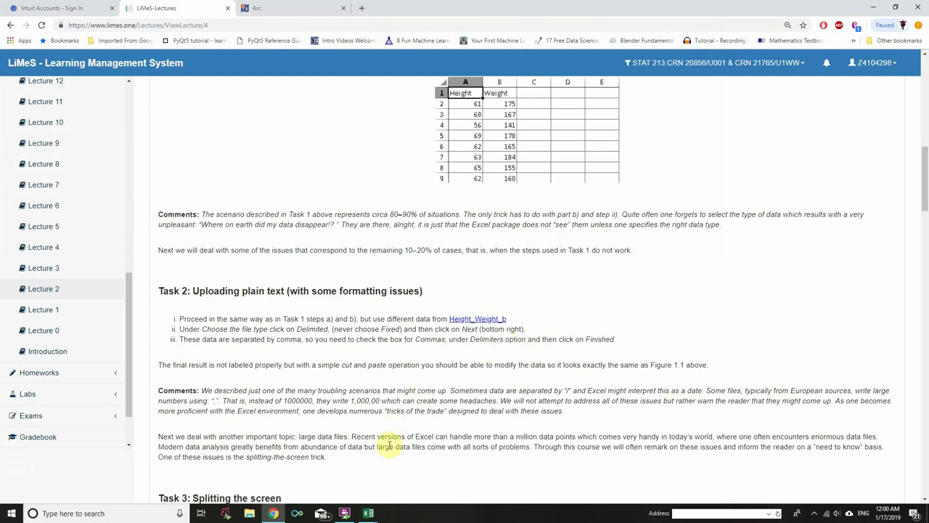
Step: Switch to the blank Book1 workbook in Excel and browse the Downloads folder for a file to open
left_click(369, 514)
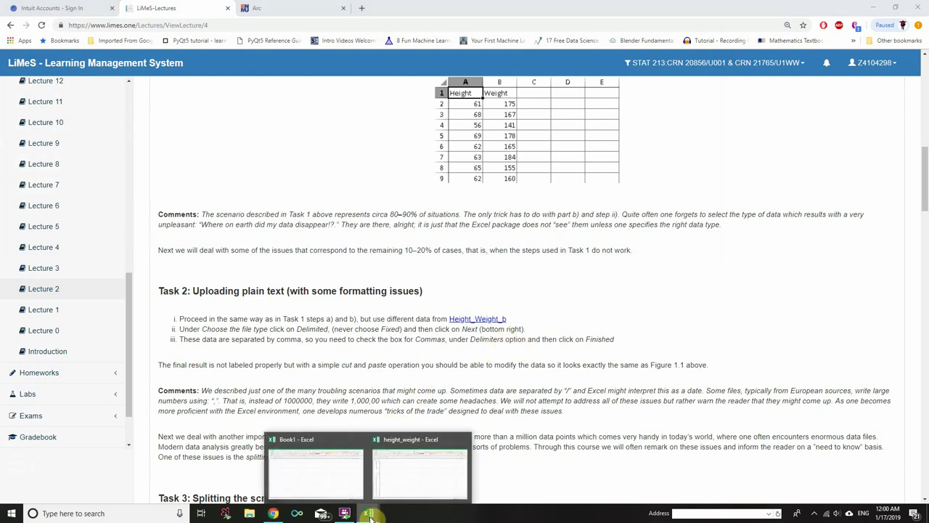
left_click(319, 472)
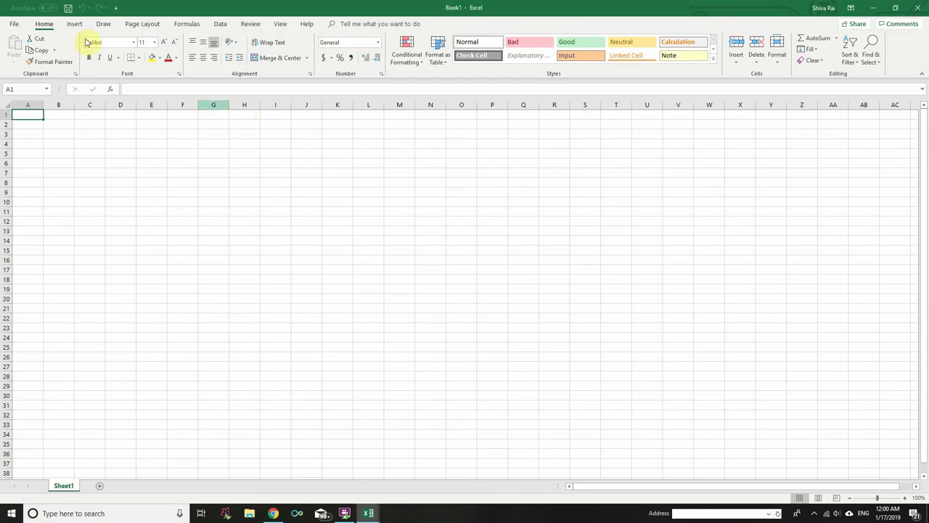
left_click(11, 24)
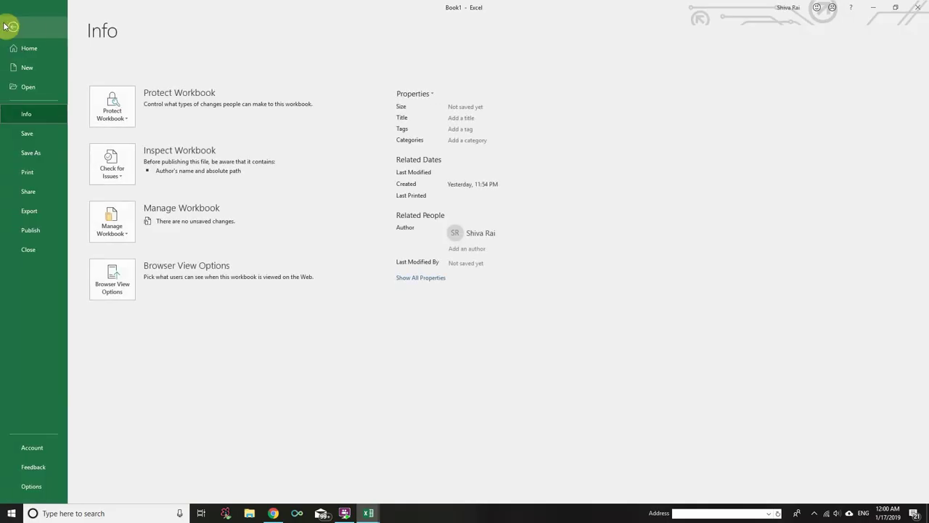
left_click(29, 87)
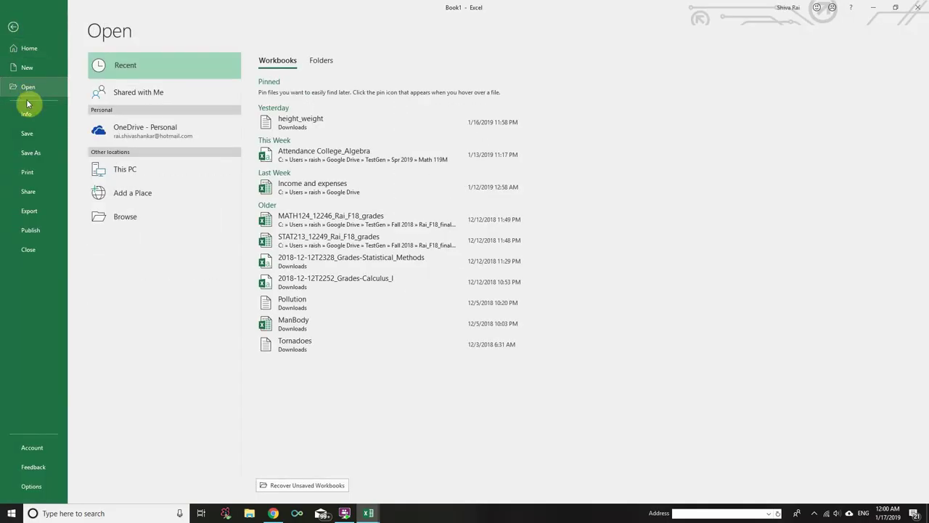
left_click(124, 215)
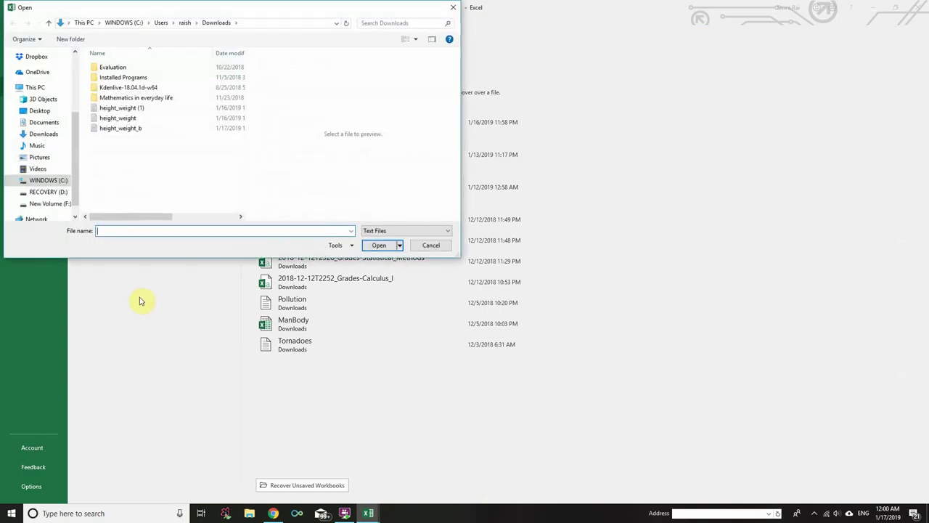
Step: Filter the file list to Text Files and open height_weight_b from Downloads
left_click(398, 230)
left_click(377, 276)
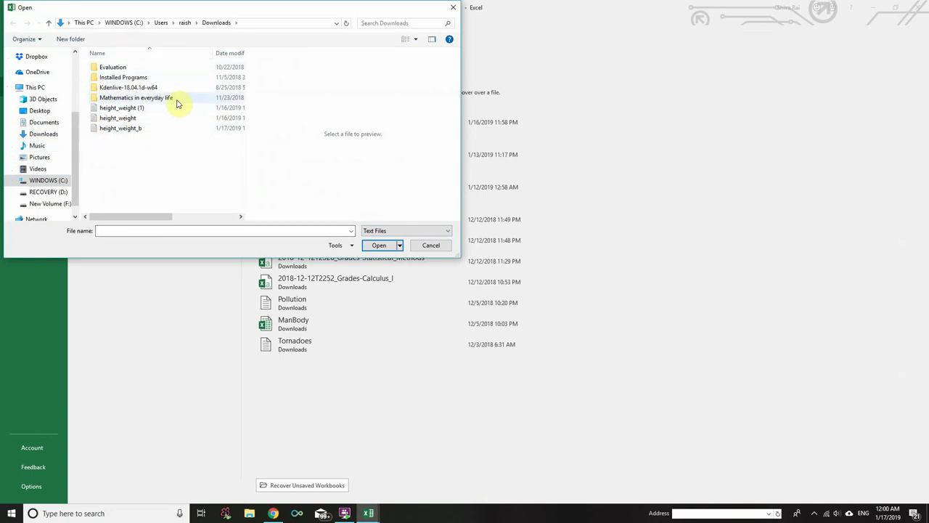
left_click(388, 233)
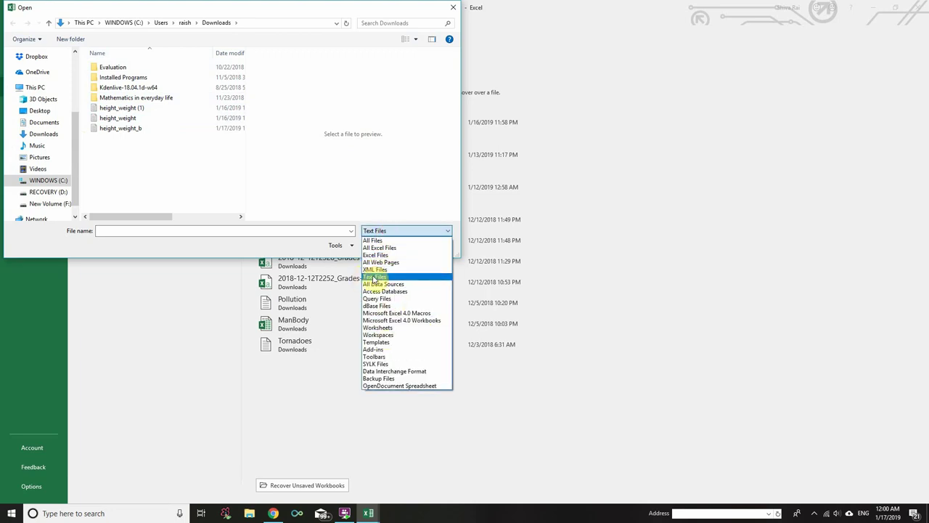
left_click(373, 277)
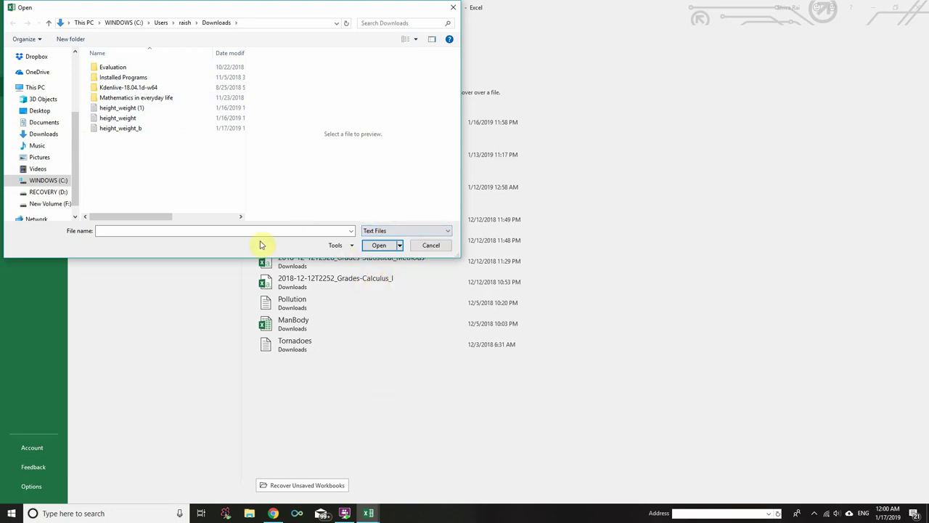
left_click(124, 132)
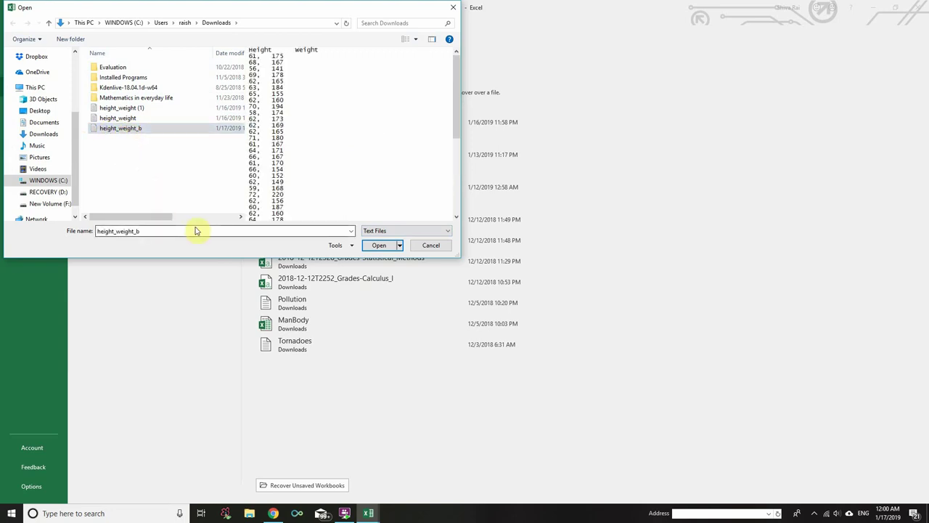
left_click(383, 245)
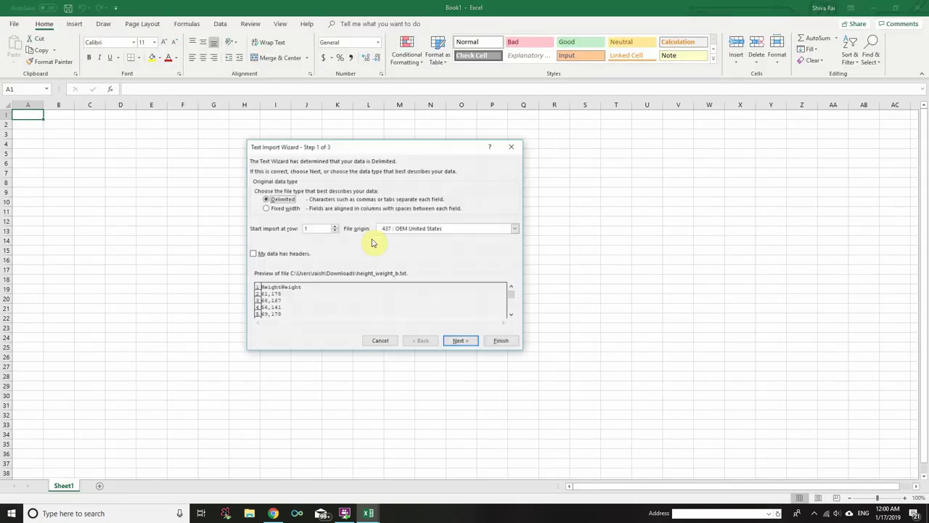
Step: Import the height_weight_b data as delimited text with Comma as the only delimiter and General as the column data format
left_click(267, 208)
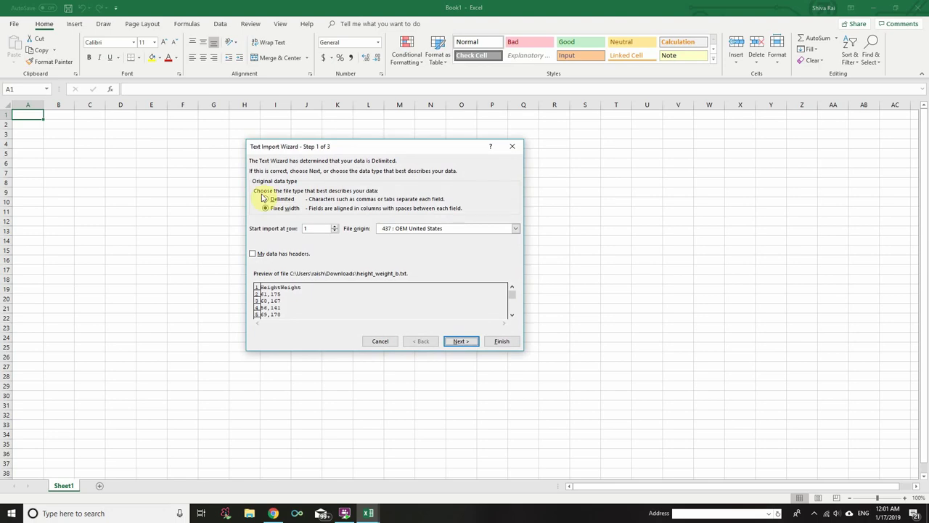
left_click(266, 198)
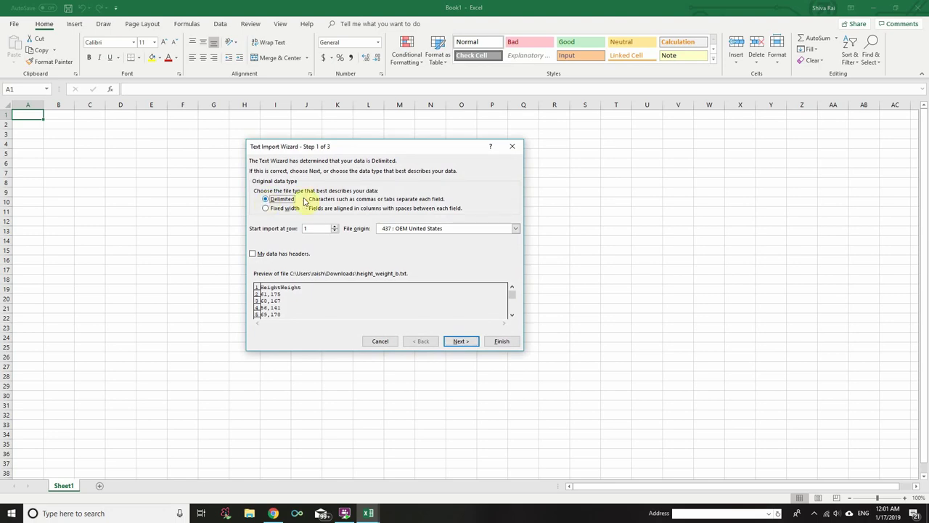
left_click(465, 342)
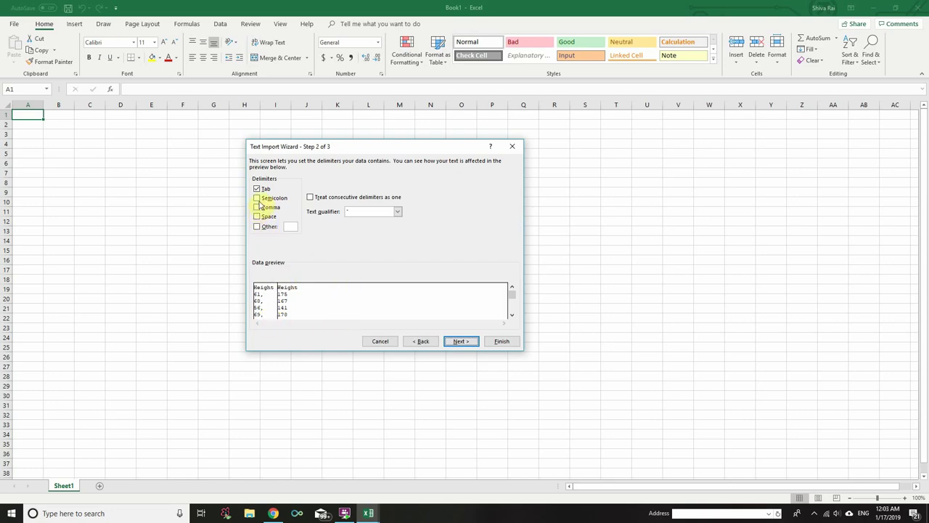
left_click(257, 207)
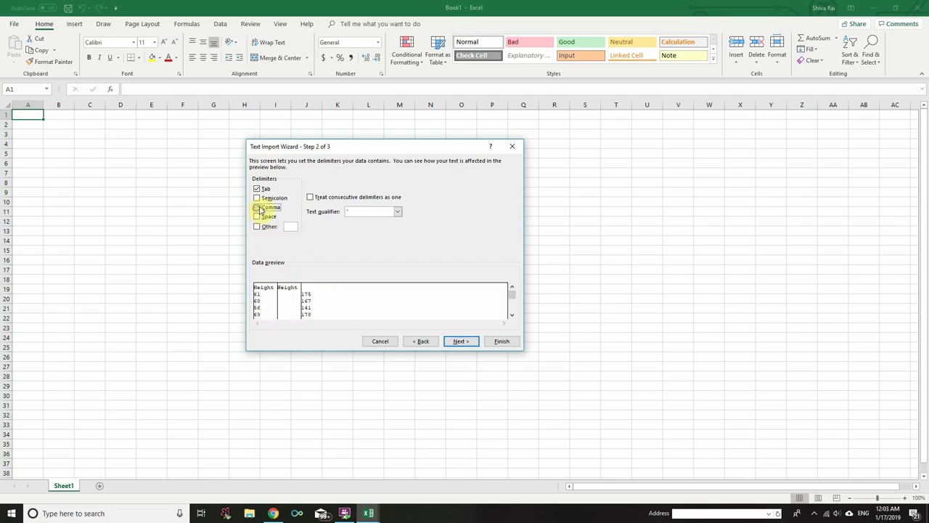
left_click(257, 189)
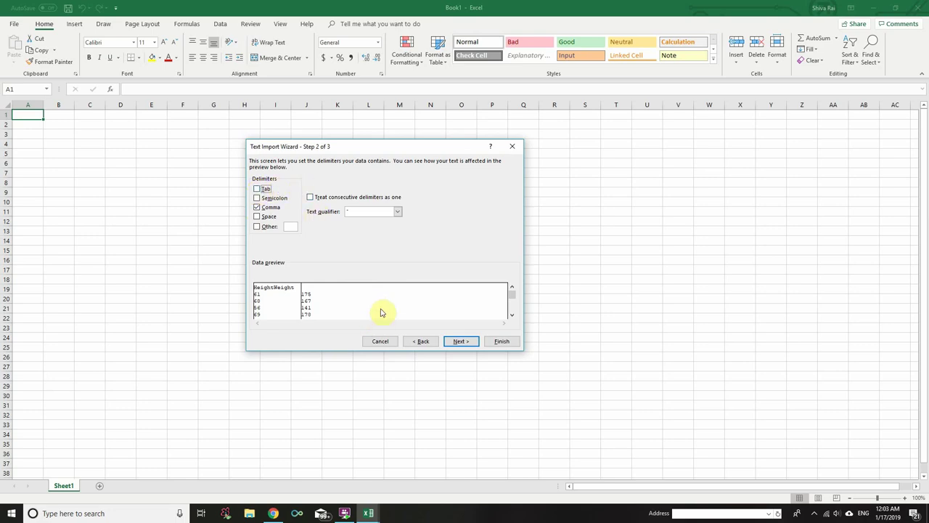
left_click(465, 343)
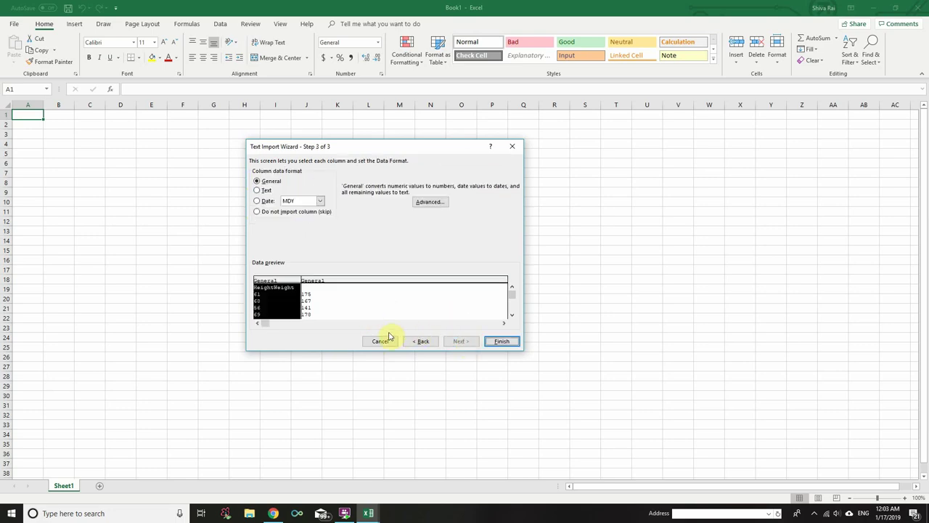
left_click(502, 341)
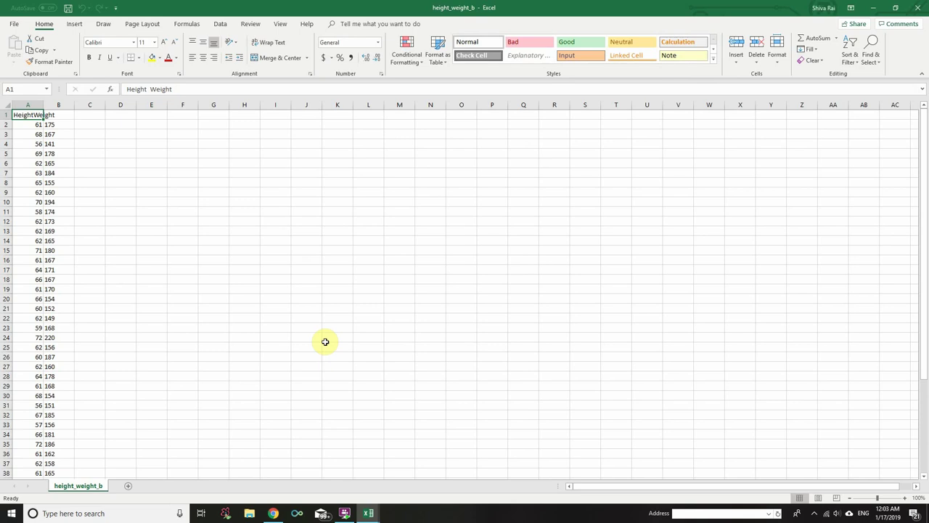
Step: Copy the word Weight from the combined header in cell A1 and paste it into cell B1
left_click(49, 104)
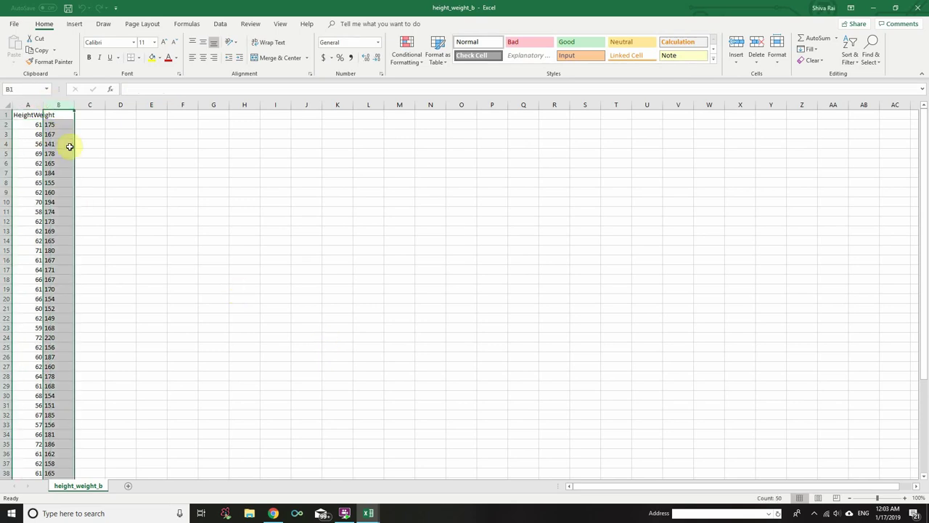
left_click(31, 106)
left_click(32, 114)
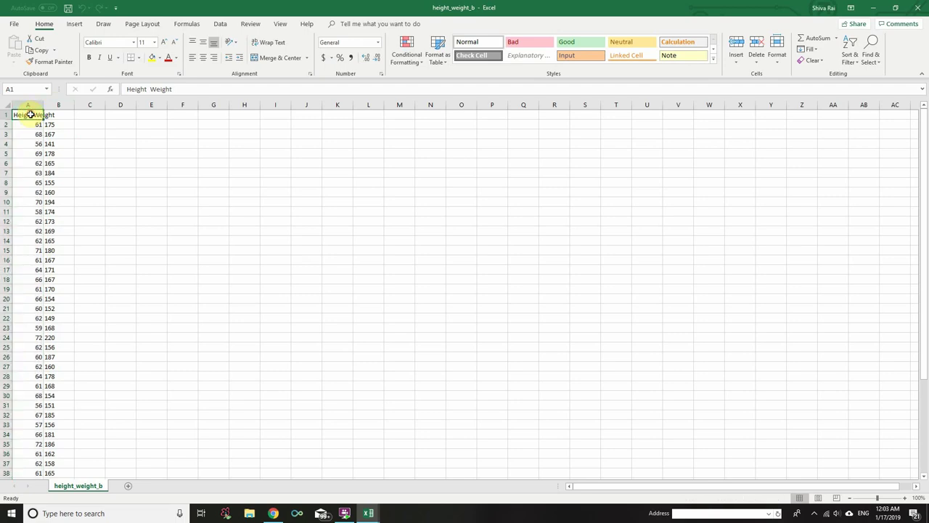
left_click_drag(153, 89, 176, 89)
left_click(131, 88)
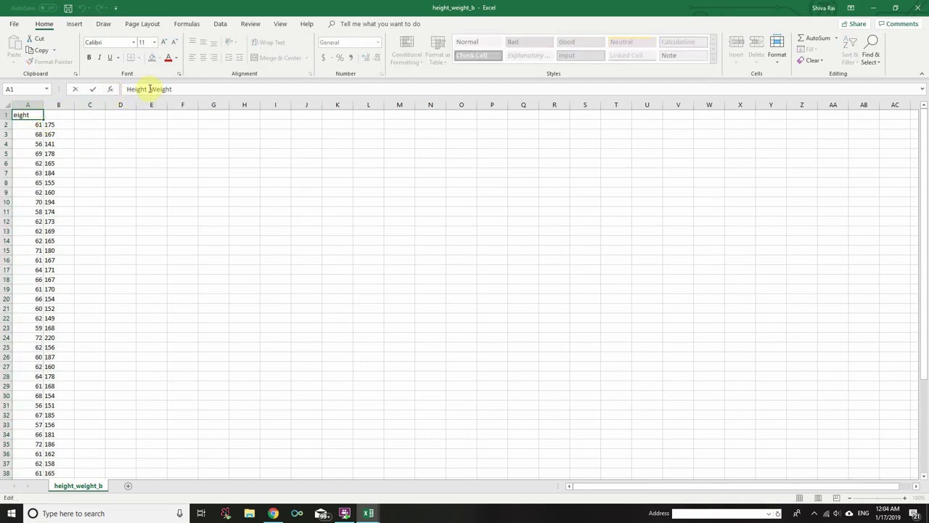
left_click_drag(149, 89, 182, 88)
left_click(148, 89)
left_click_drag(150, 88, 176, 88)
key("ctrl+c")
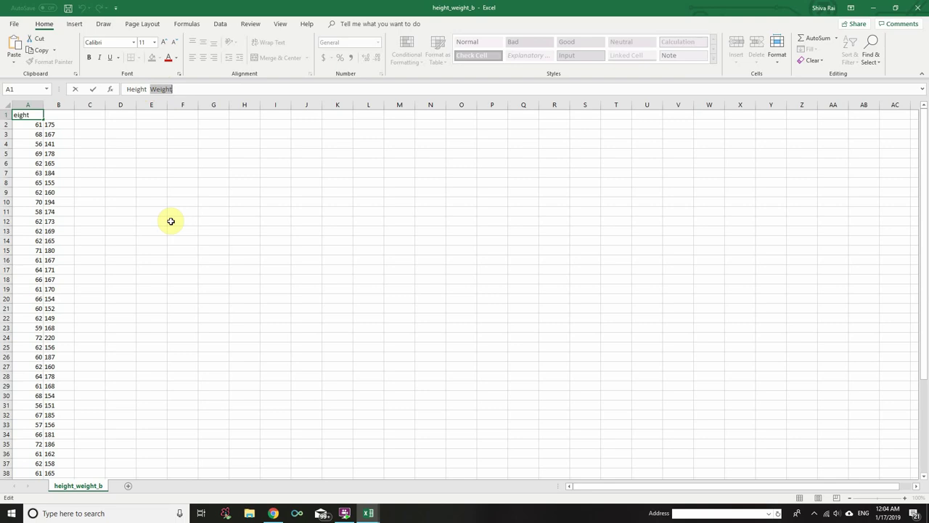
left_click(58, 115)
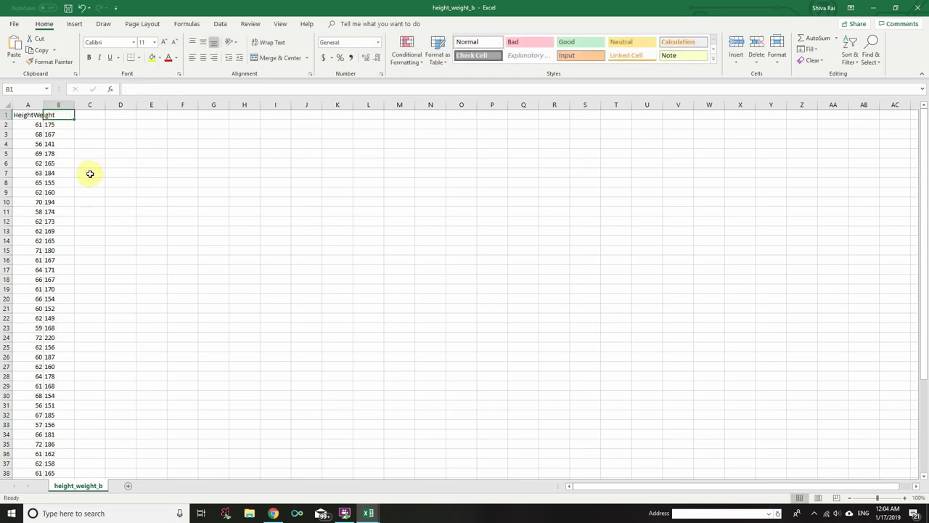
key("ctrl+v")
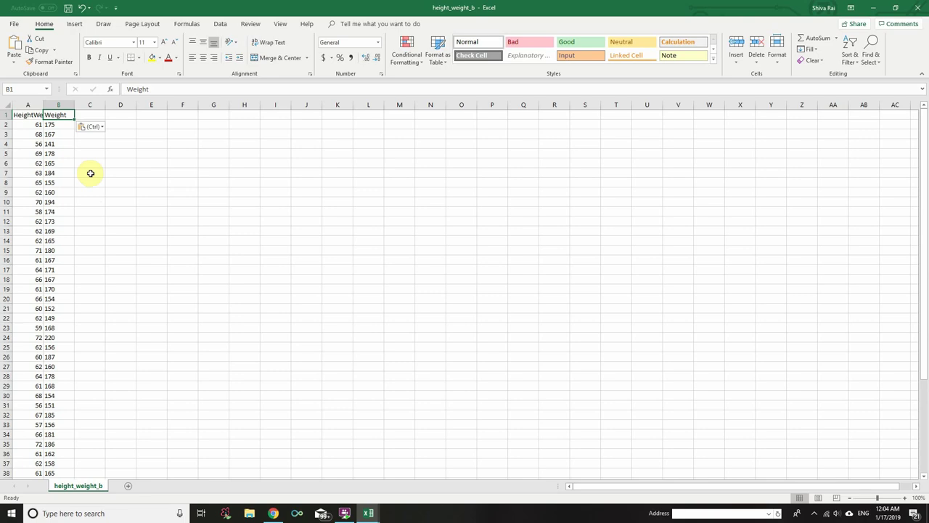
Step: Delete the word Weight from cell A1 so that the header reads only Height
left_click(22, 113)
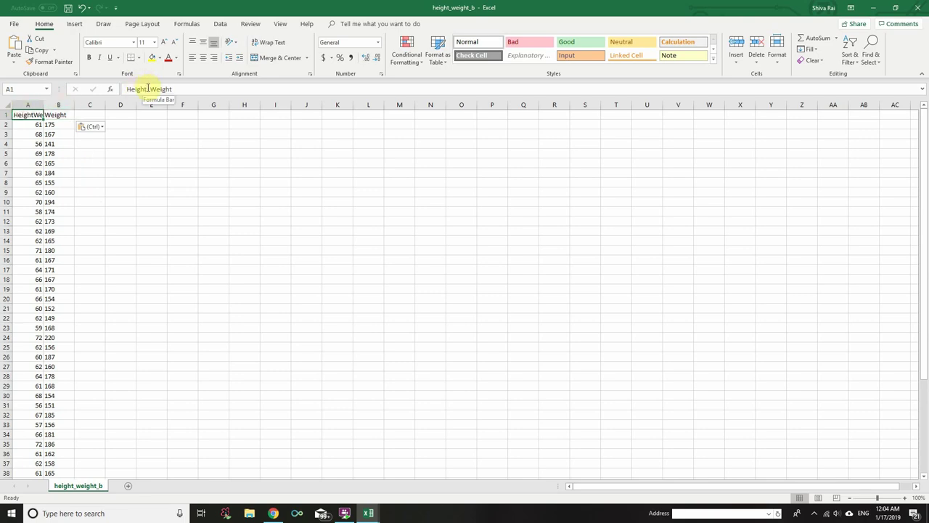
left_click_drag(148, 88, 198, 89)
key("BackSpace")
Step: Switch back to the lecture page in Chrome and review Task 2's final-result note, Figure 1.1 and the comments on number and separator formats
key("alt+Tab")
left_click_drag(160, 365, 714, 364)
scroll(481, 348, "up", 2)
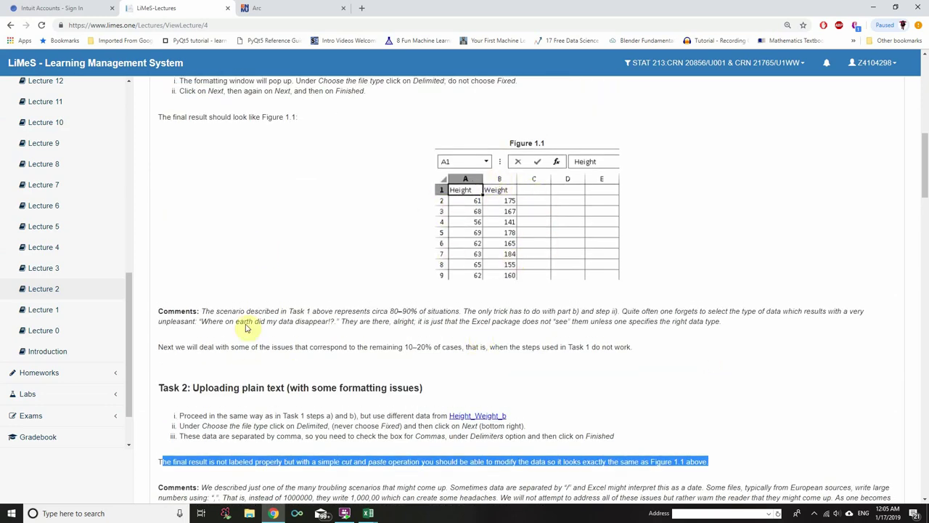
scroll(246, 370, "down", 4)
scroll(247, 369, "down", 1)
left_click(349, 270)
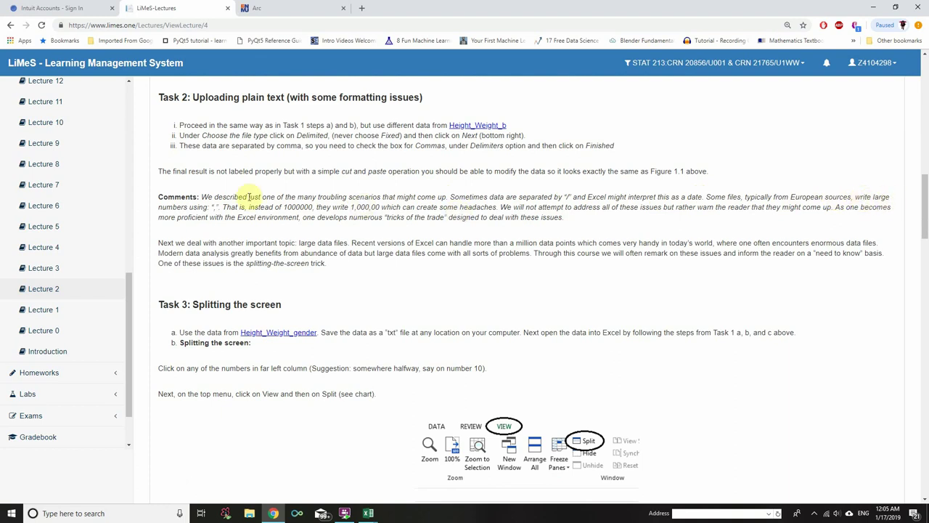
left_click_drag(210, 208, 218, 208)
double_click(297, 207)
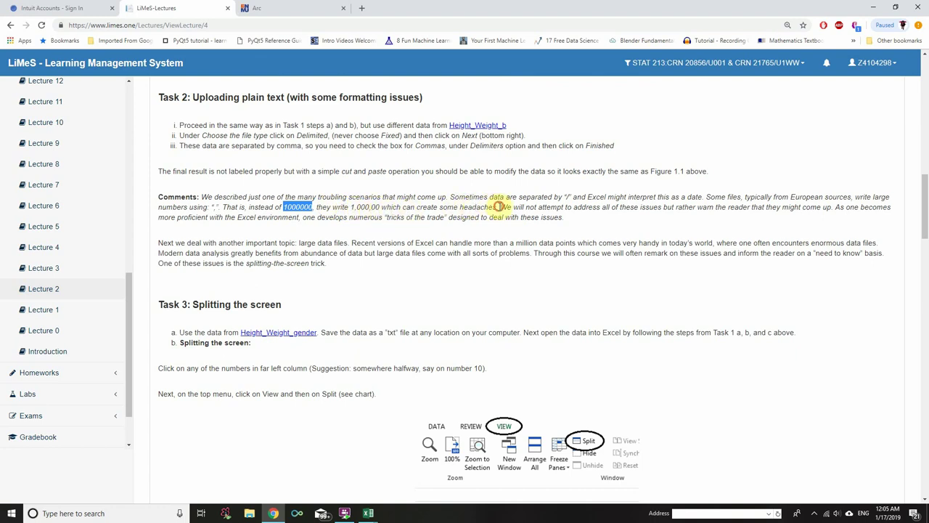
left_click_drag(499, 207, 607, 209)
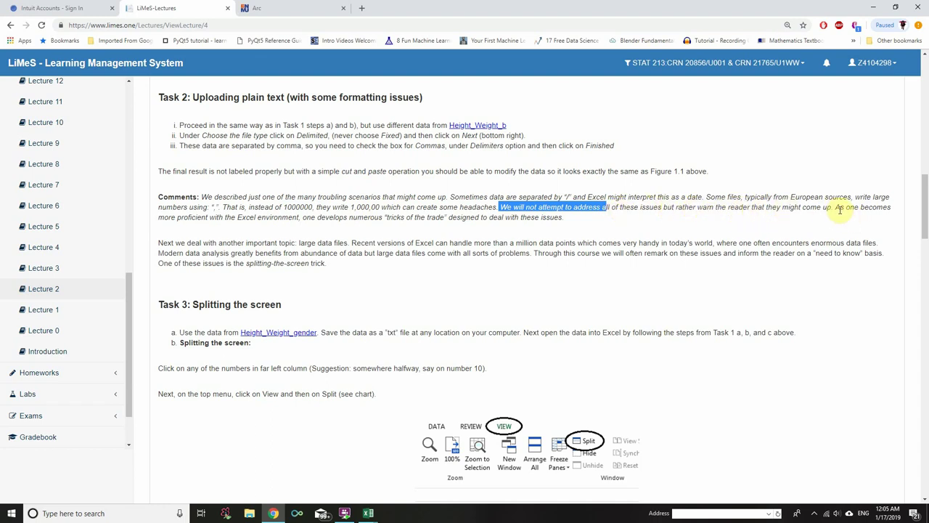
Step: Read the end of the Task 2 comments, the paragraph on large data files and the Task 3 instructions for splitting the screen
left_click_drag(837, 208, 891, 209)
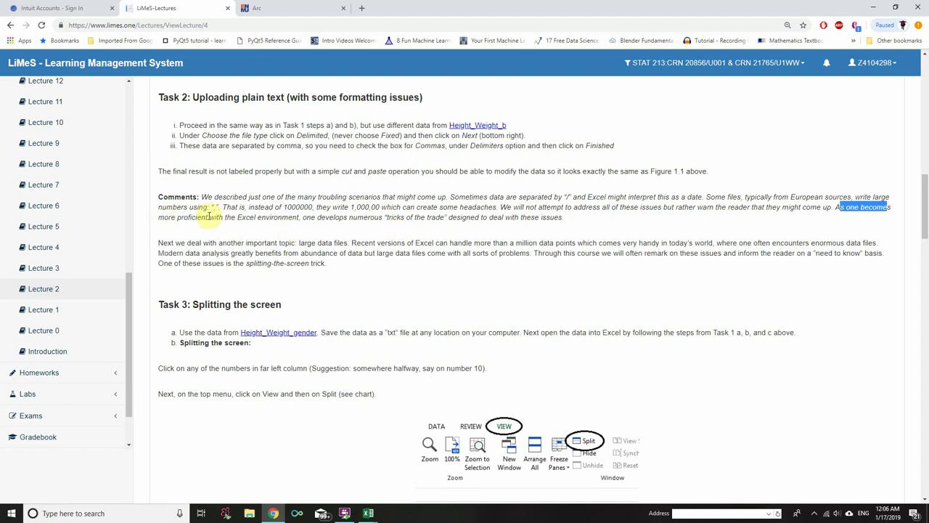
left_click_drag(304, 219, 384, 219)
left_click_drag(460, 218, 562, 218)
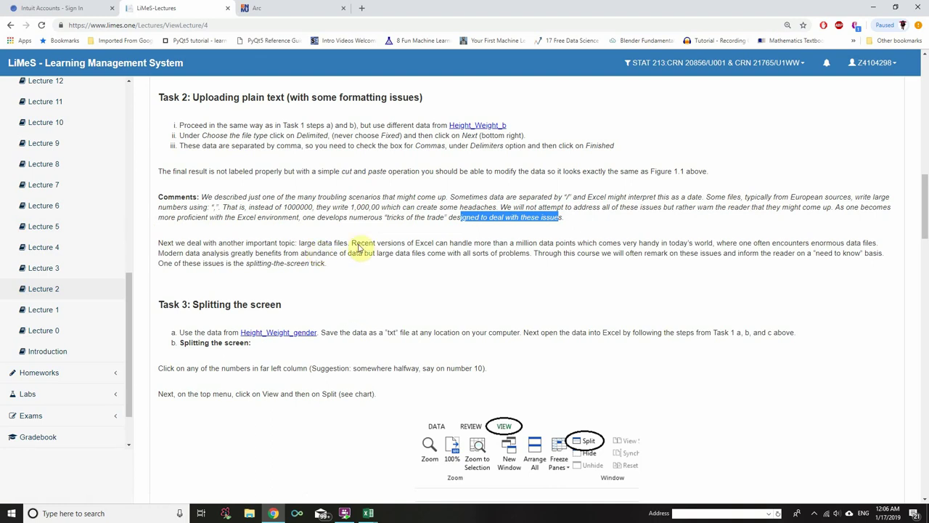
left_click_drag(348, 243, 434, 243)
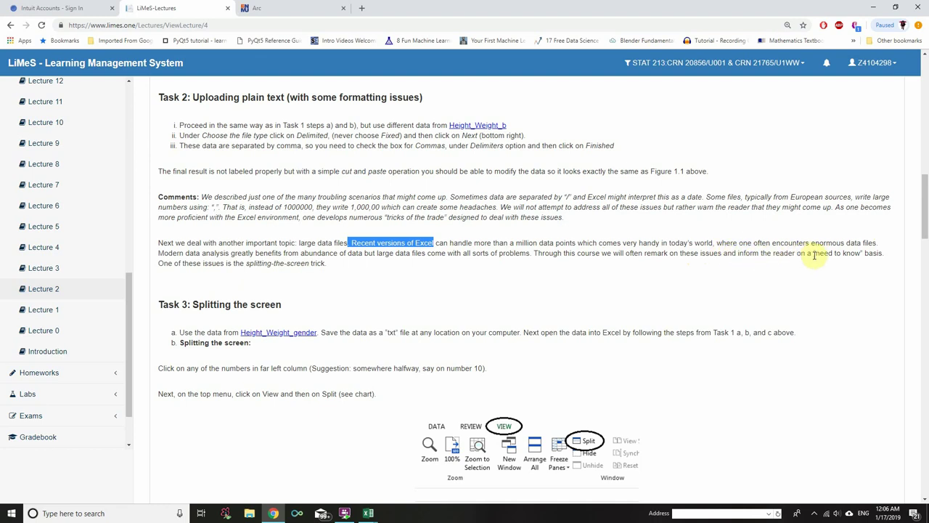
left_click_drag(158, 264, 341, 263)
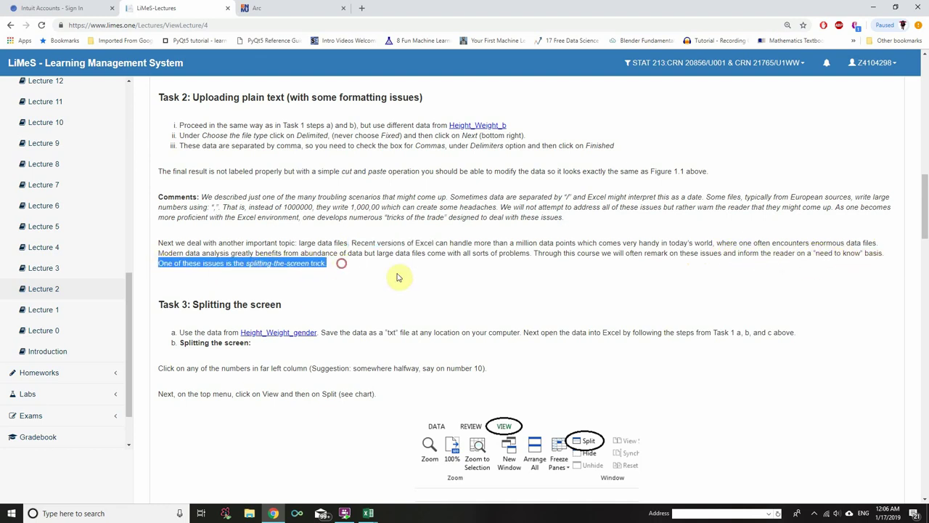
left_click(471, 295)
scroll(428, 328, "down", 1)
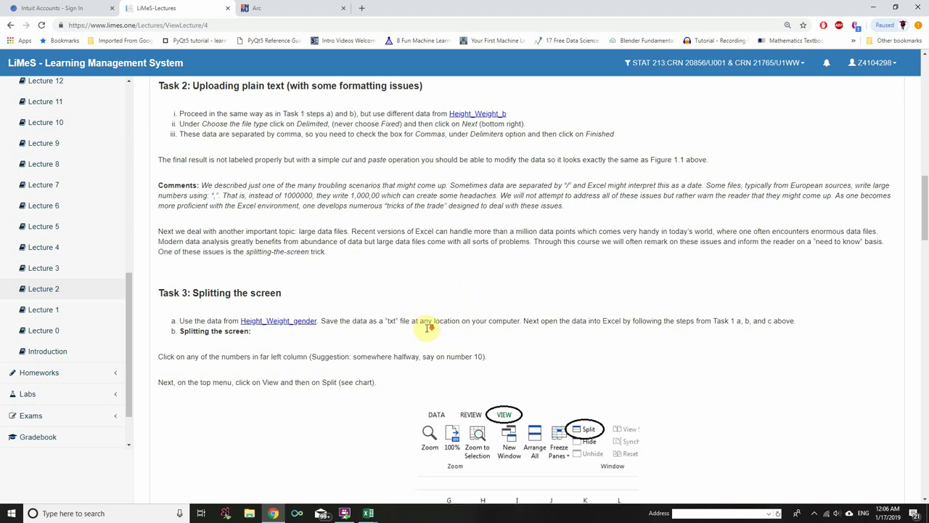
scroll(429, 329, "down", 1)
left_click(266, 321)
scroll(205, 246, "down", 1)
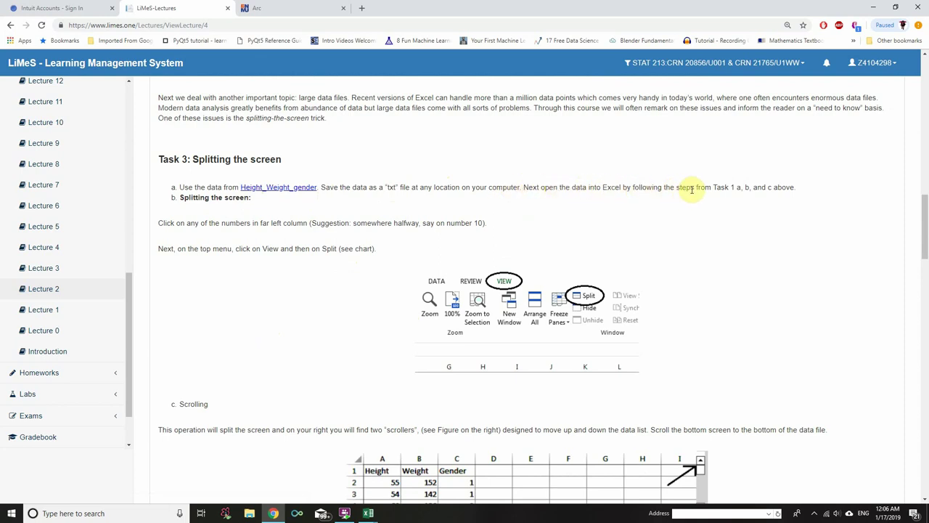
Step: Save the linked Height_Weight_gender data to the Downloads folder as the text document height_weight_gender
right_click(285, 190)
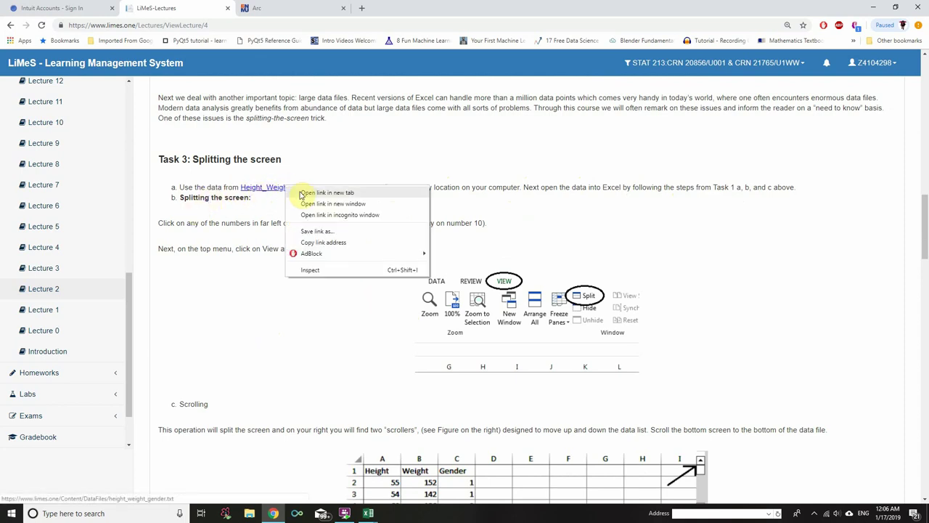
left_click(321, 231)
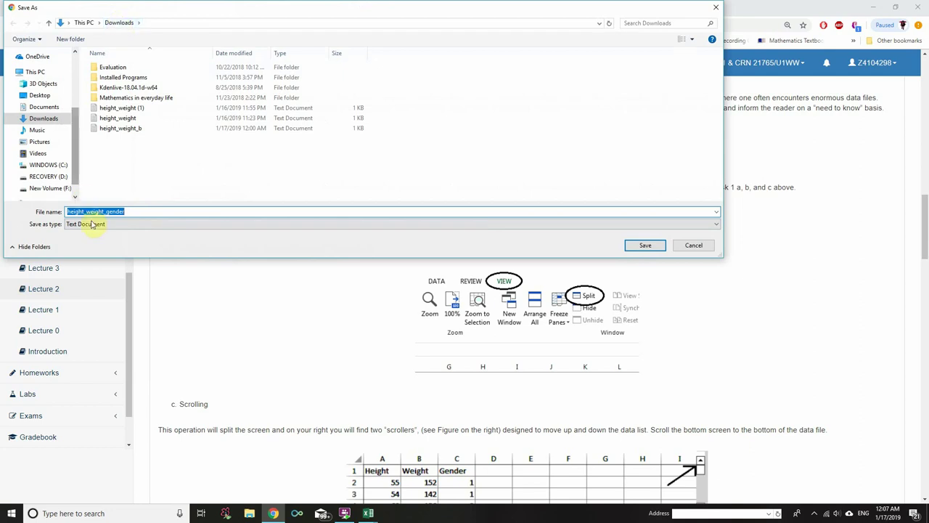
left_click(644, 244)
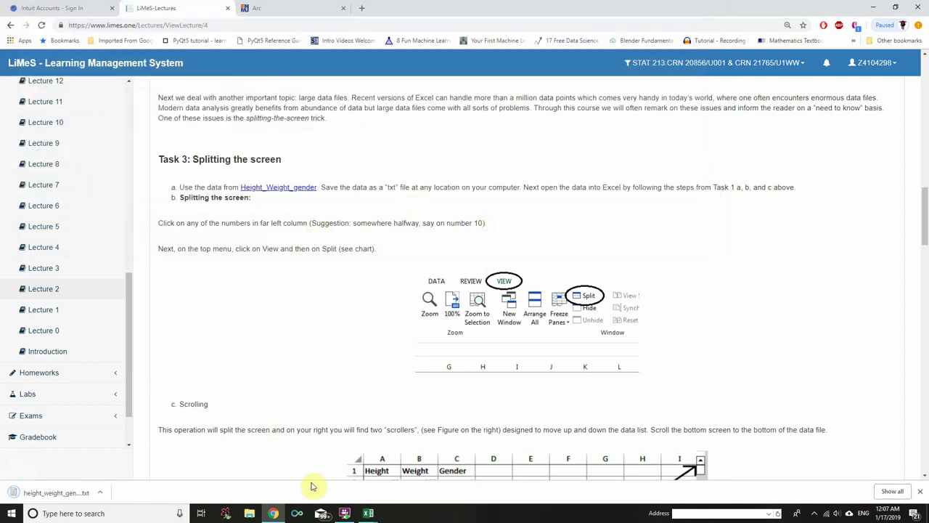
Step: Switch to the blank Book1 workbook in Excel and browse the Downloads folder for a file to open
left_click(372, 514)
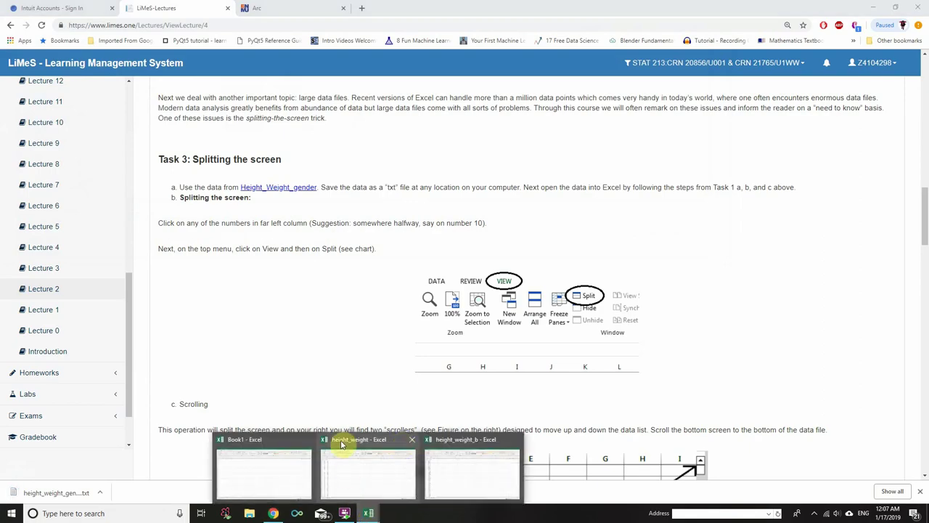
left_click(267, 457)
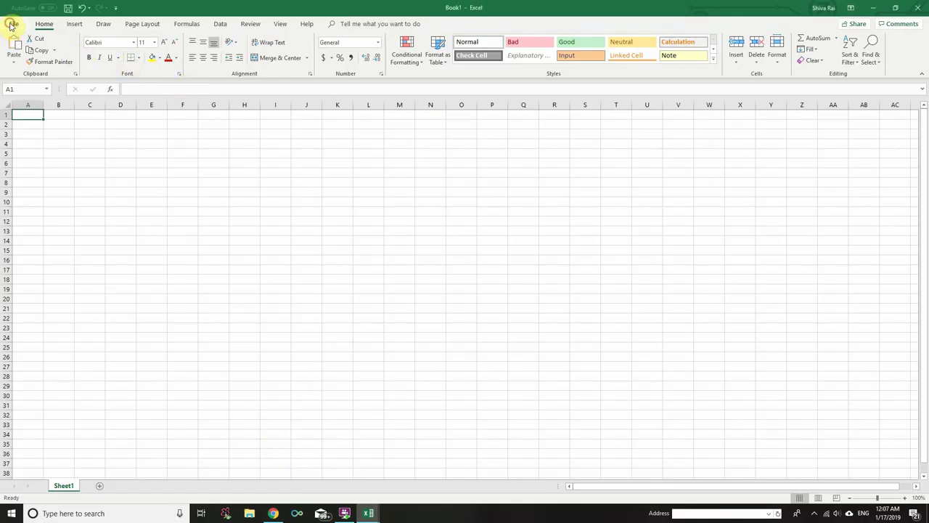
left_click(13, 23)
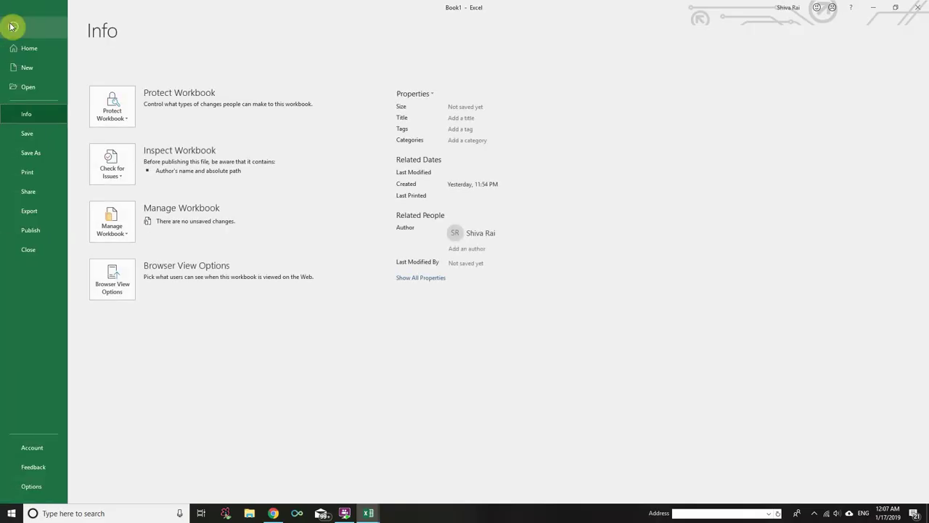
left_click(29, 88)
left_click(129, 222)
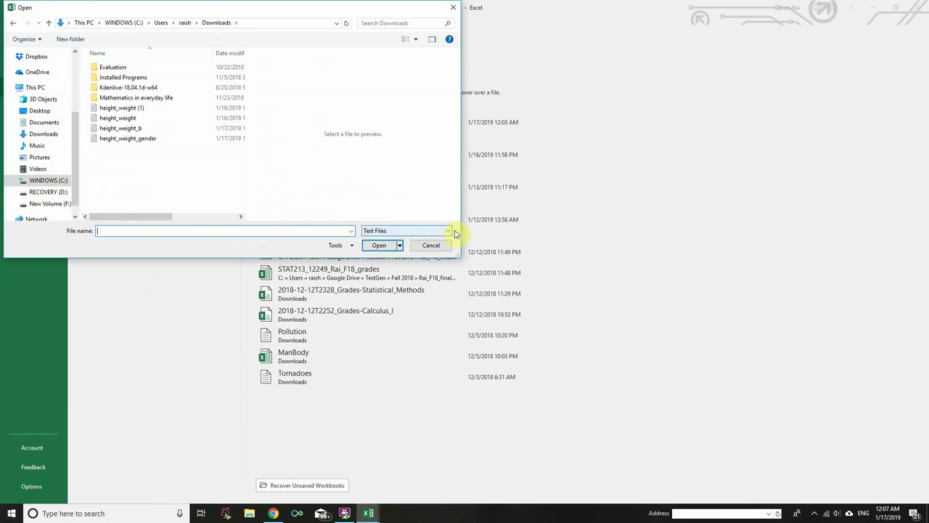
Step: Keep the file type set to Text Files and open height_weight_gender from the Downloads folder
left_click(419, 230)
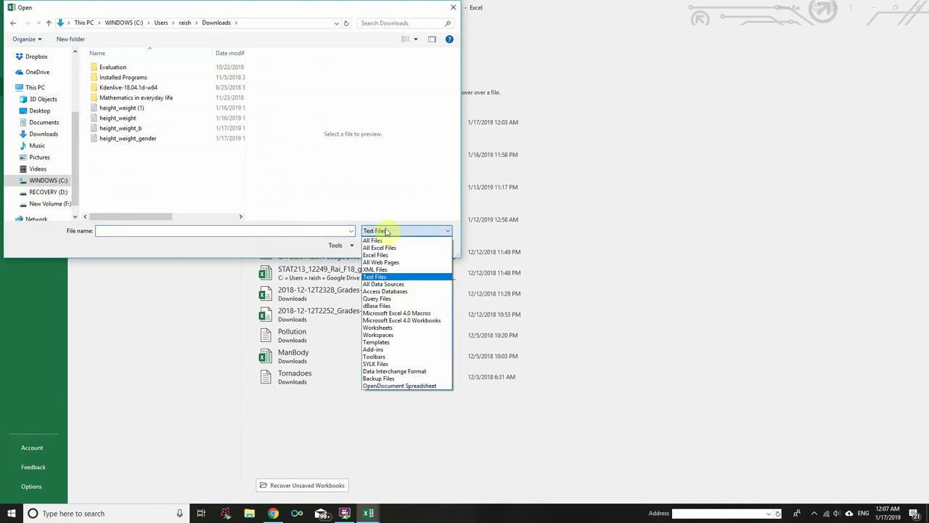
left_click(377, 280)
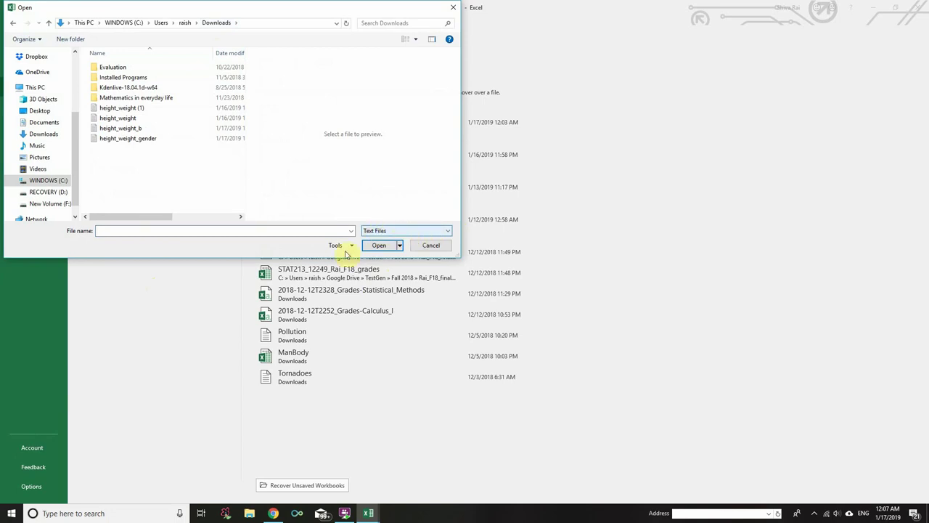
left_click(380, 231)
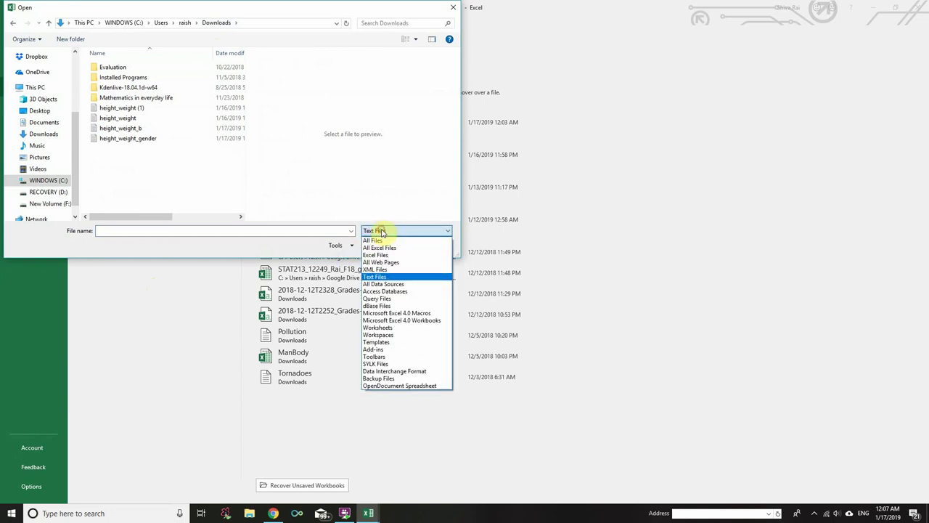
left_click(383, 279)
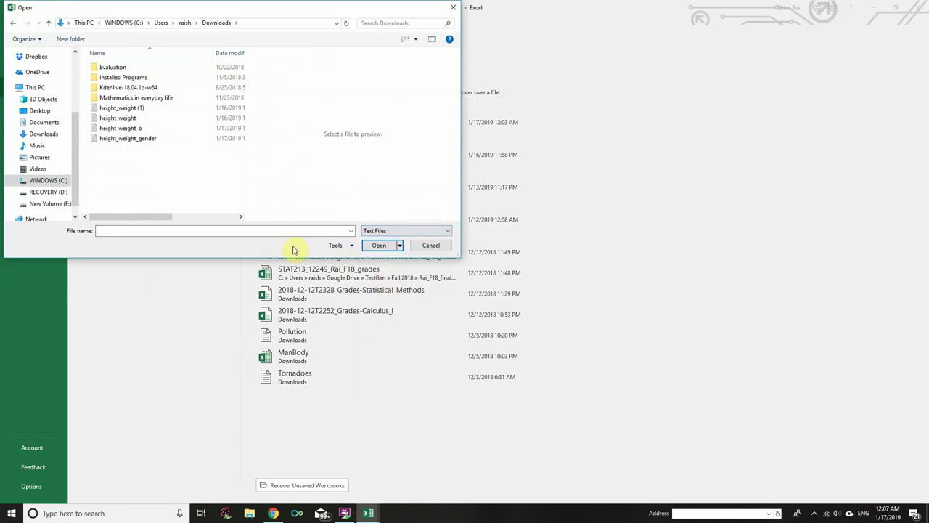
left_click(119, 142)
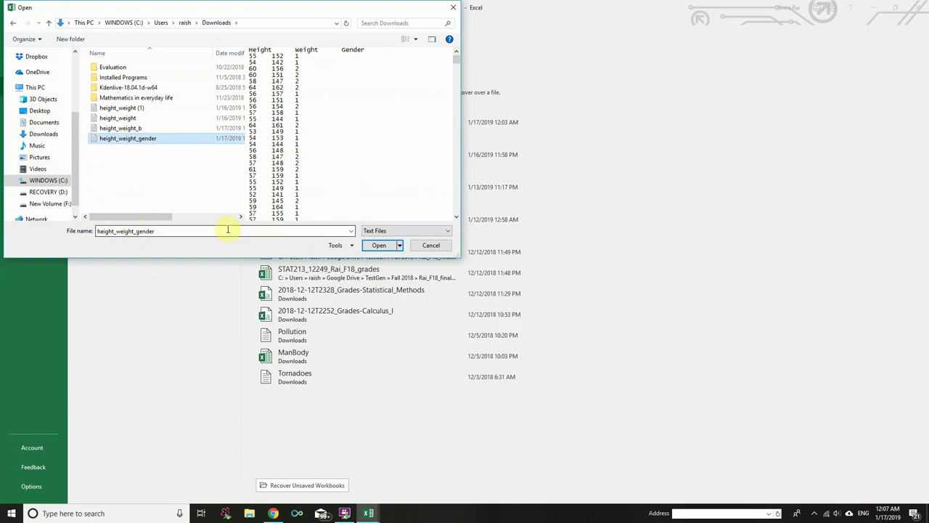
left_click(374, 244)
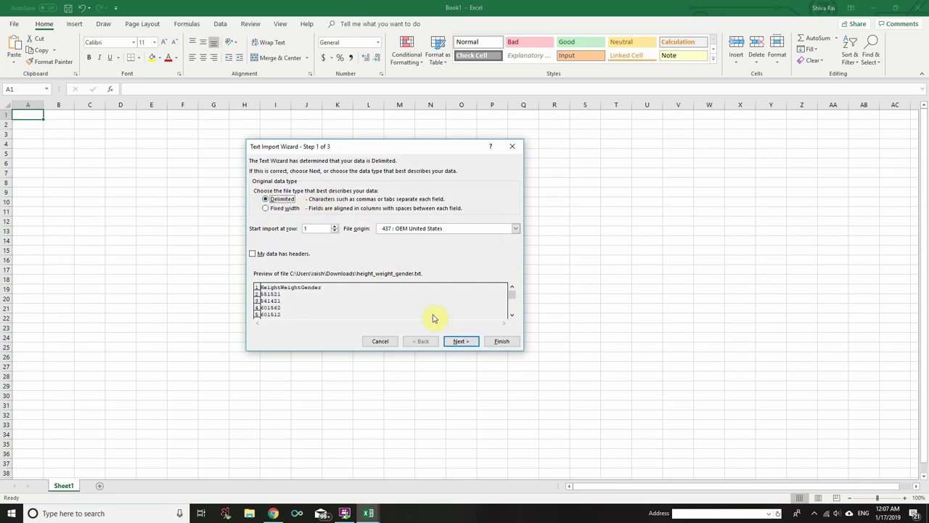
Step: Import the height_weight_gender data as delimited text with Tab as the delimiter and General as the column data format
left_click(463, 342)
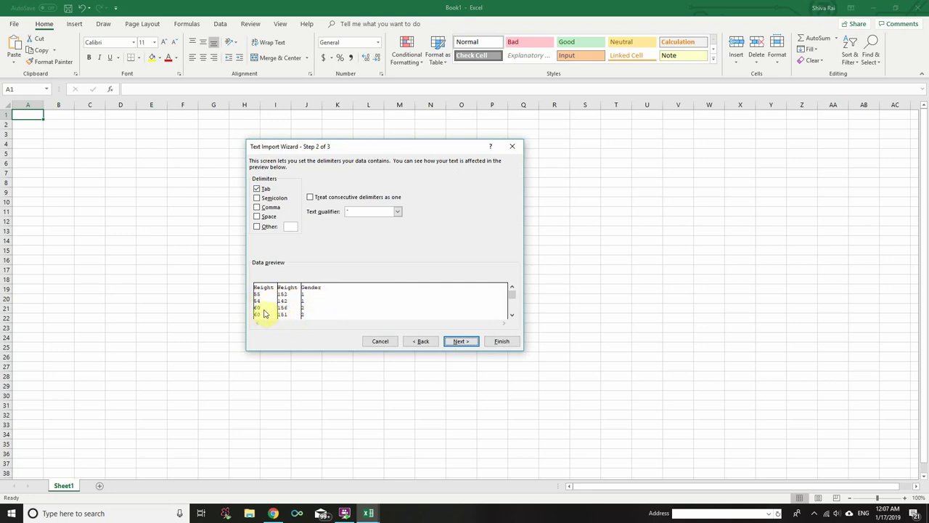
left_click(458, 340)
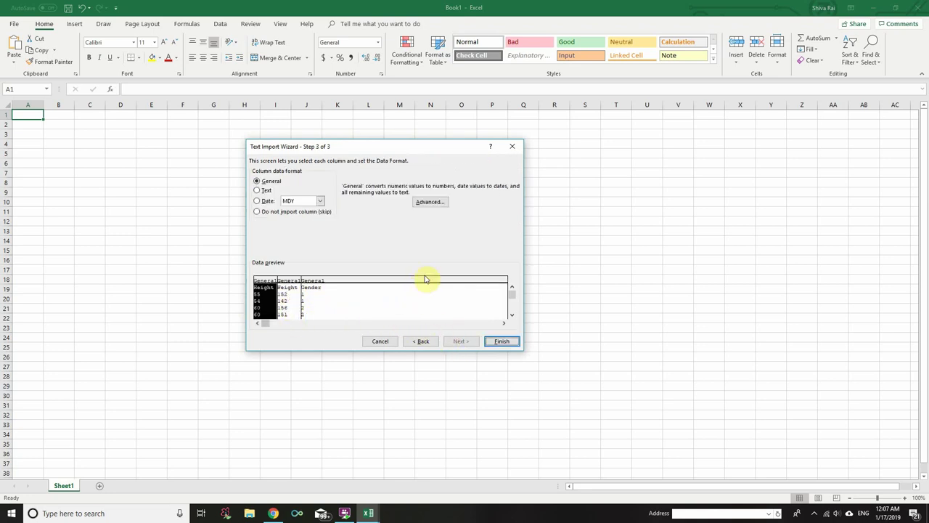
left_click(501, 341)
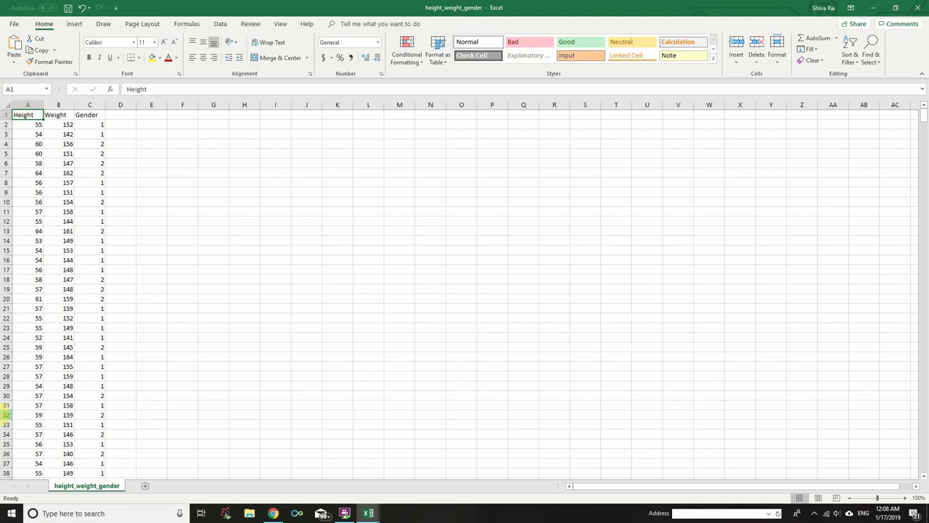
Step: Compare the first and last rows of the imported data to see how long the list is, ending at cell A1
key("ctrl+End")
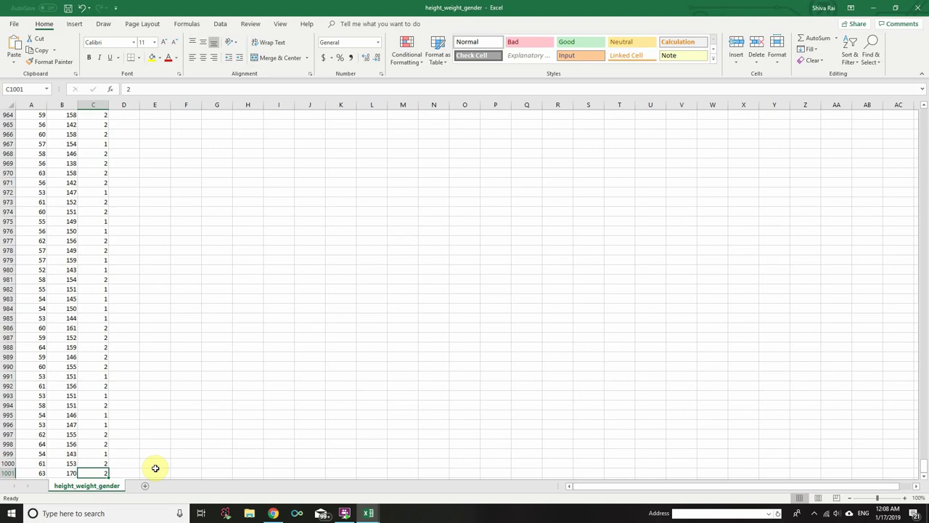
key("ctrl+Home")
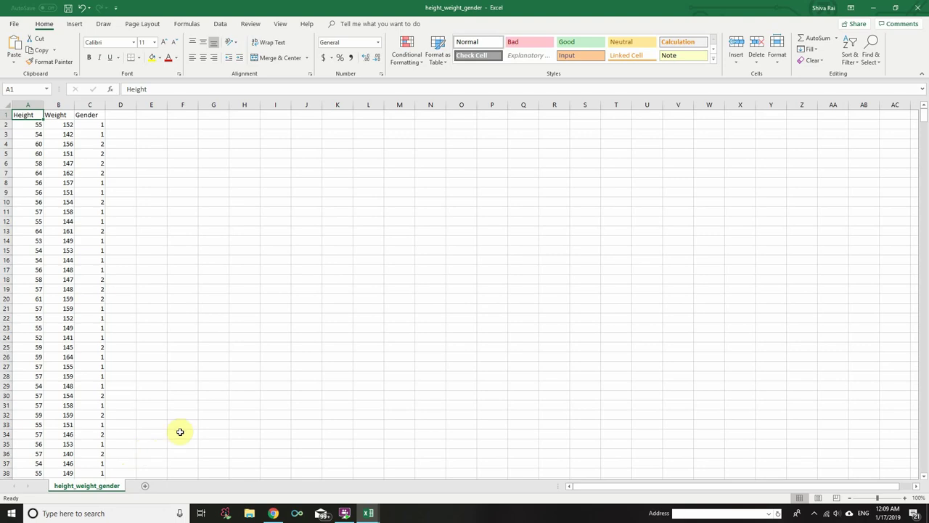
key("ctrl+End")
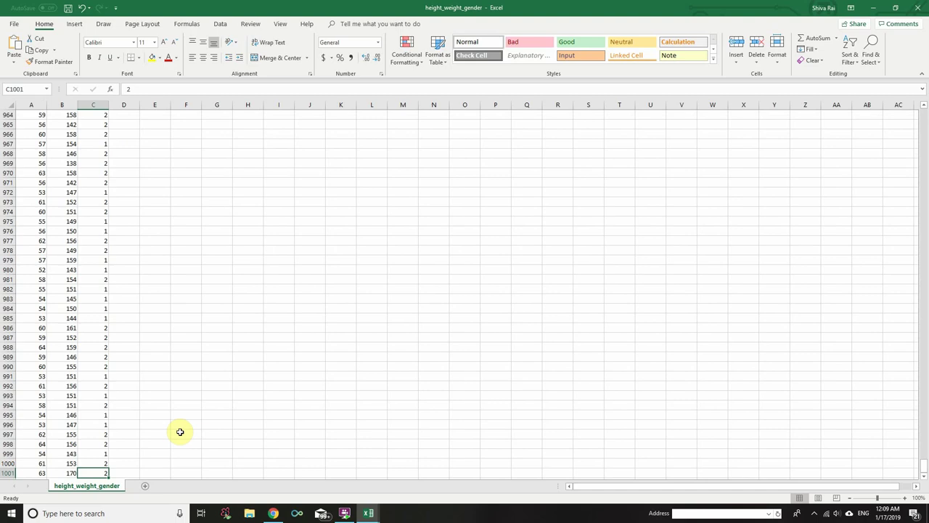
scroll(94, 429, "down", 1)
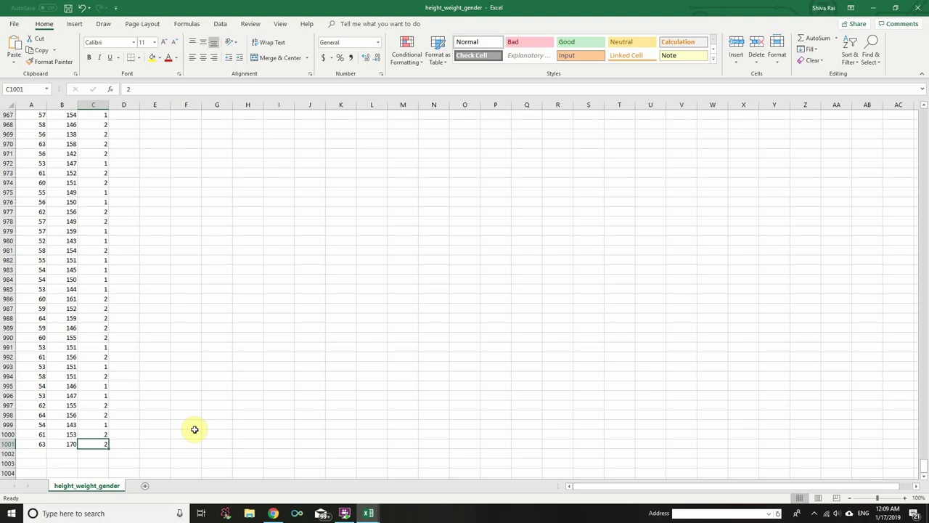
key("ctrl+Home")
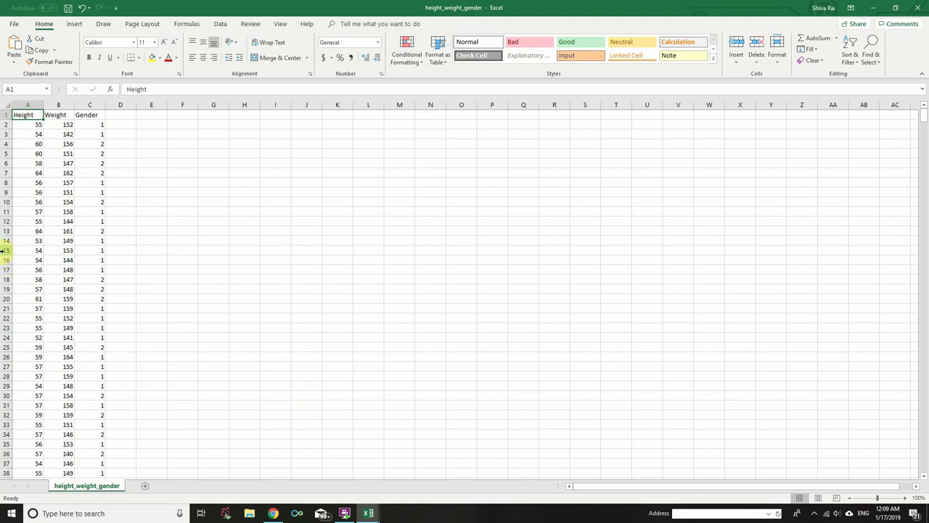
Step: Split the worksheet window horizontally above row 10
left_click(34, 240)
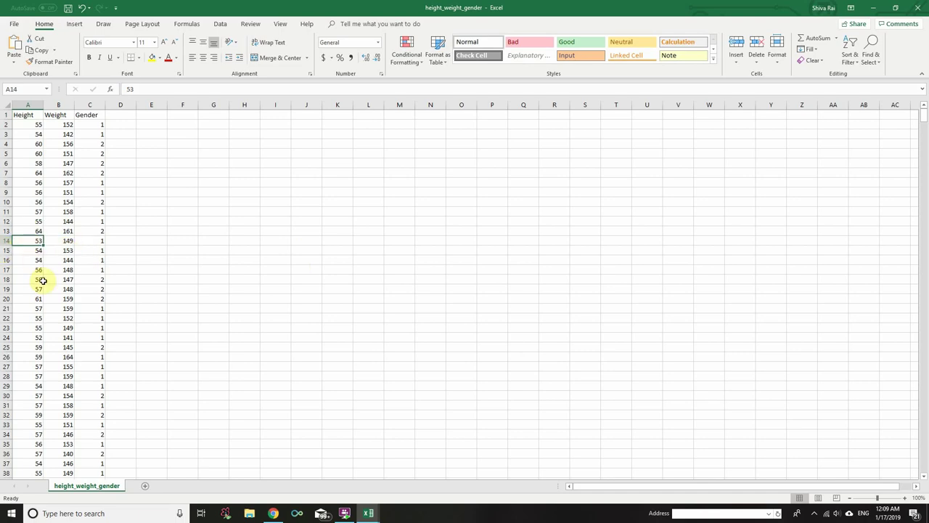
left_click(7, 201)
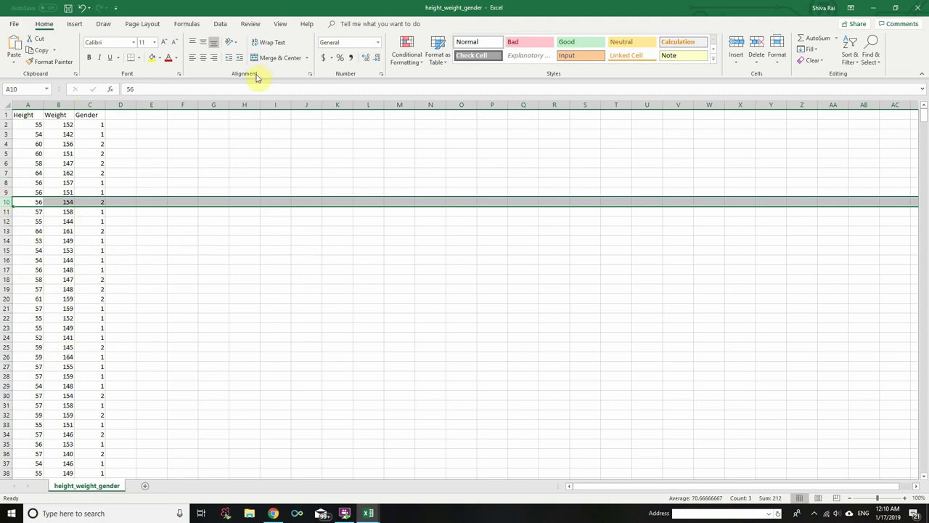
left_click(279, 24)
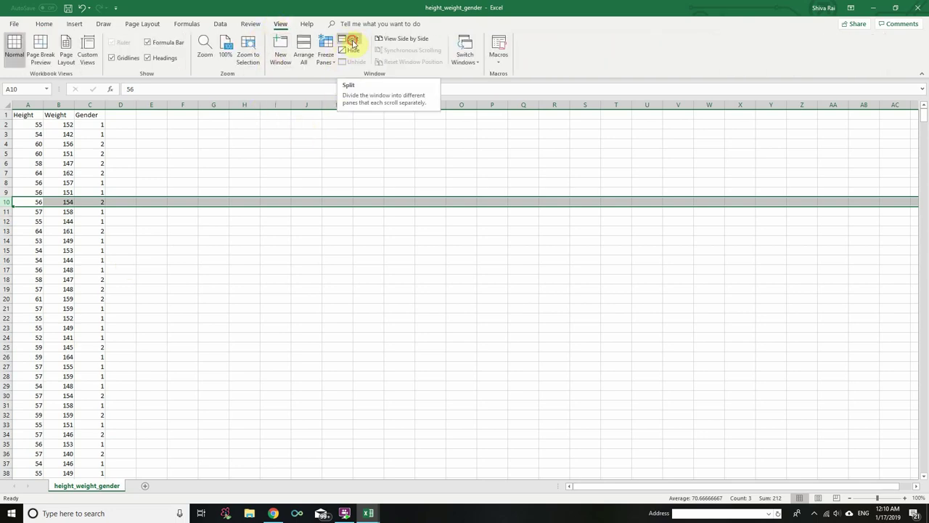
left_click(353, 43)
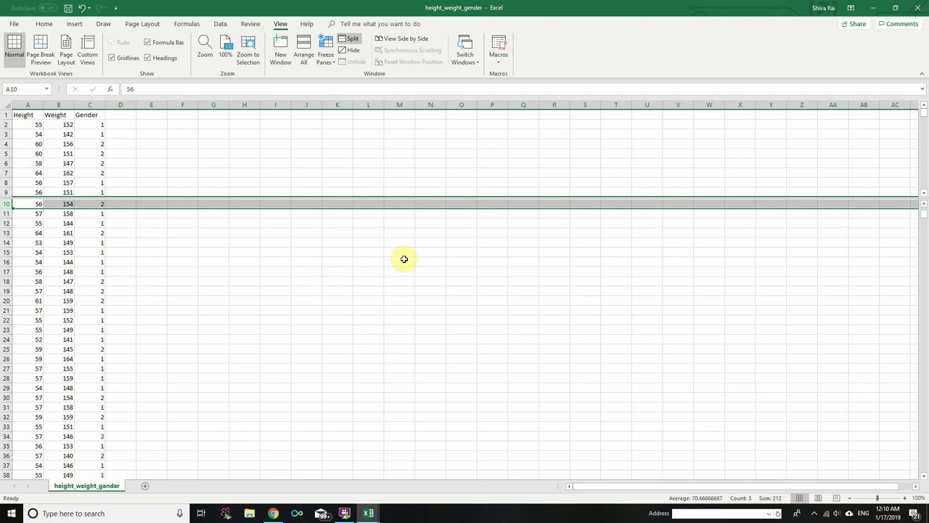
Step: Examine how the upper and lower panes of the split worksheet select cells and scroll independently of each other
left_click(88, 233)
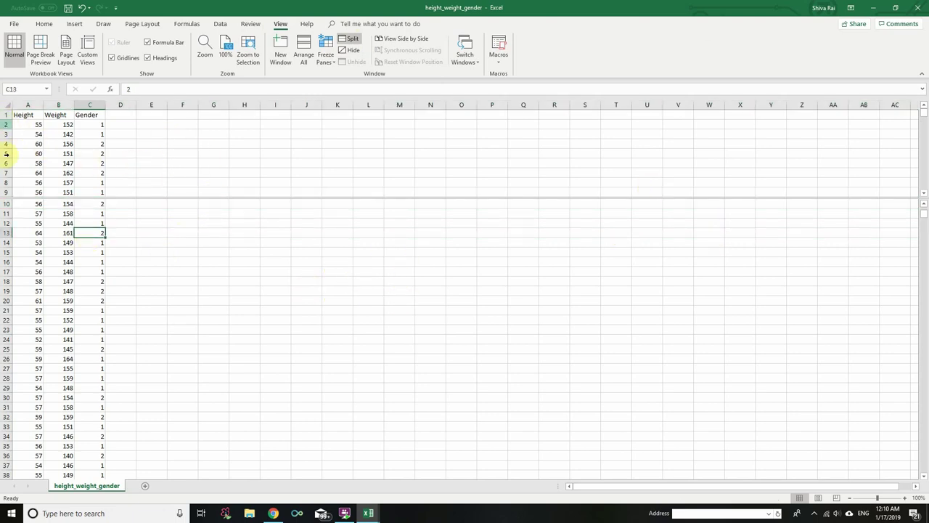
left_click(122, 143)
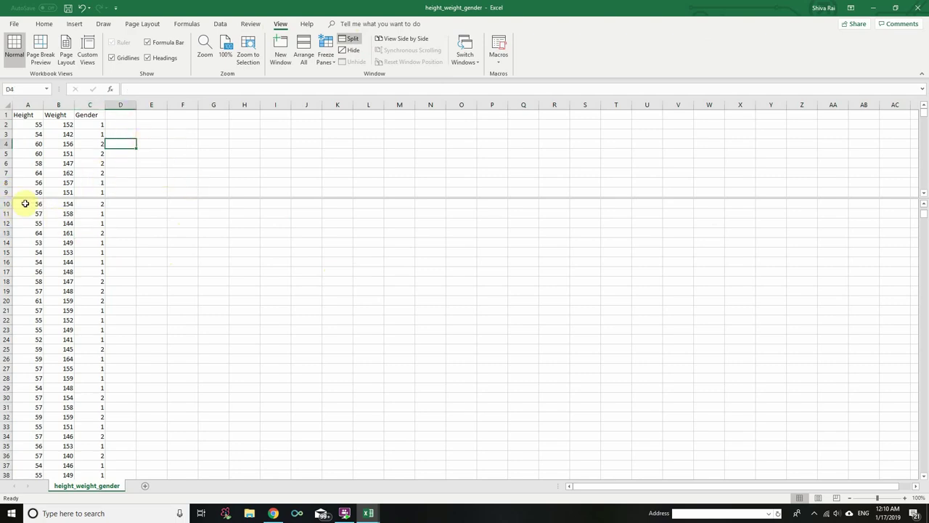
scroll(207, 352, "down", 3)
scroll(206, 353, "up", 3)
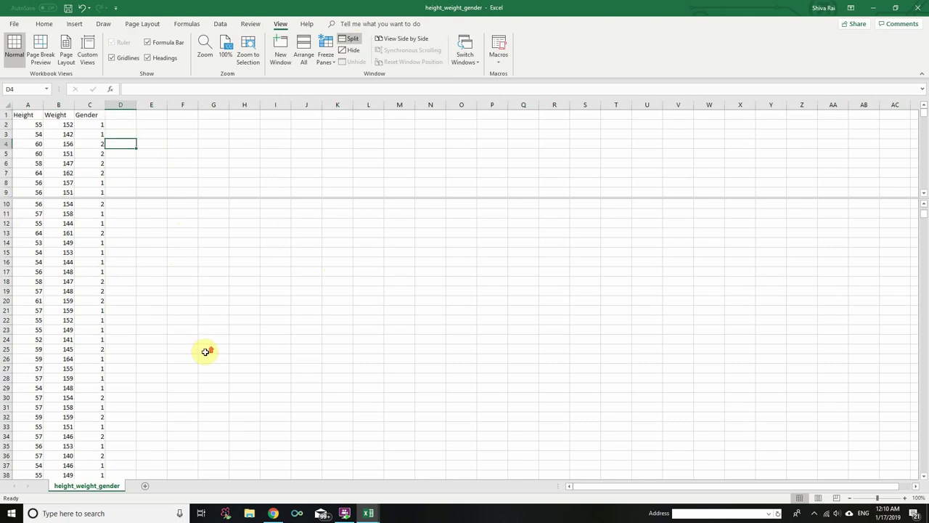
left_click(67, 224)
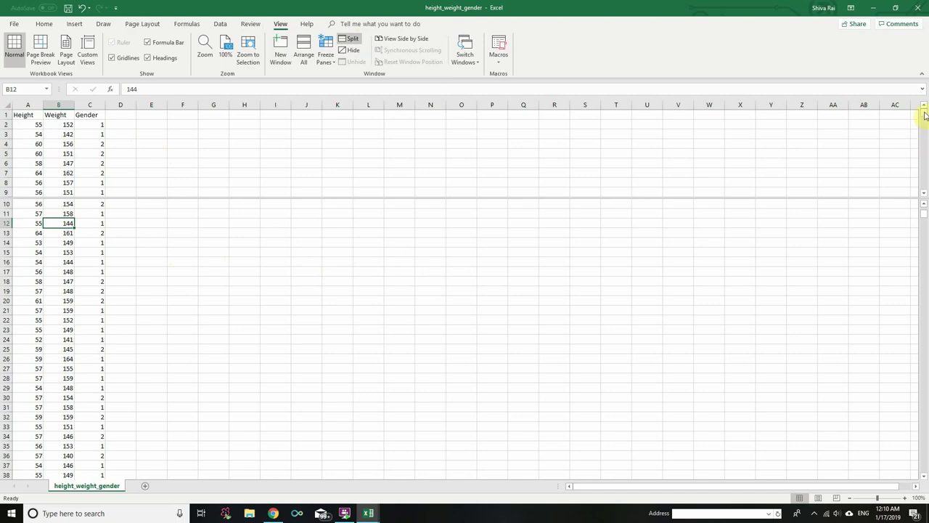
scroll(925, 114, "down", 20)
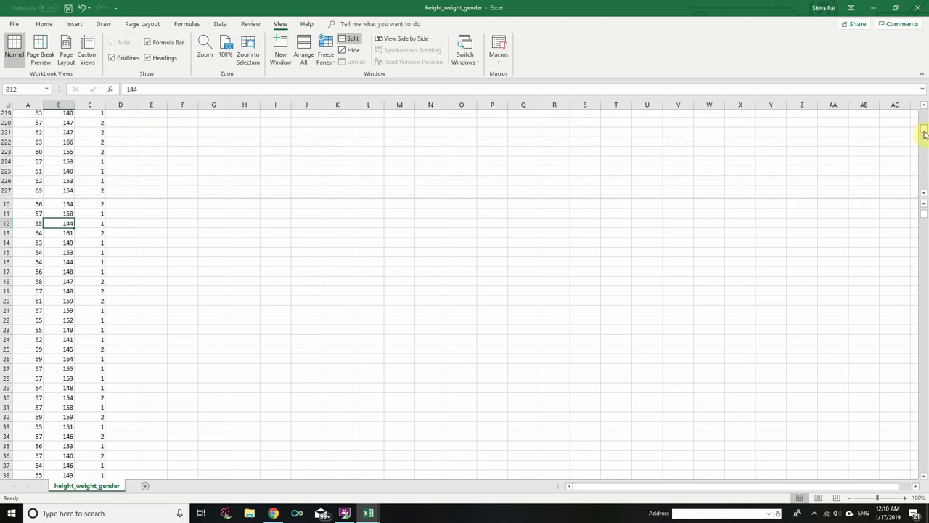
left_click_drag(925, 114, 896, 114)
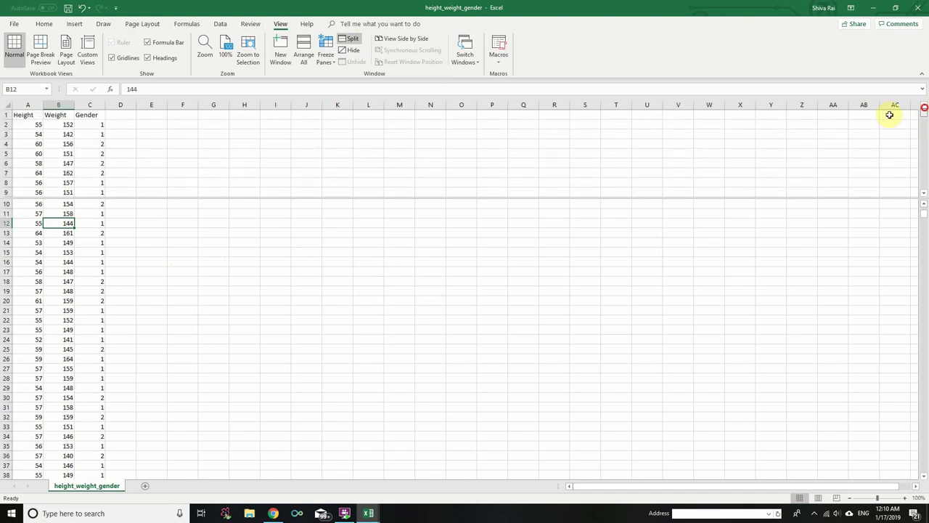
left_click(166, 222)
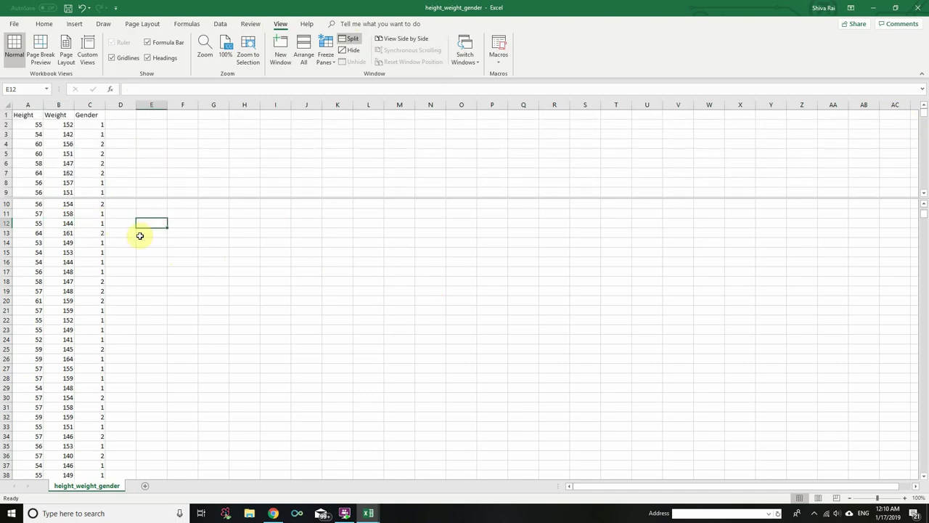
Step: Bring the lower pane to the last data row at C1001 while keeping the header rows in the upper pane
left_click(87, 250)
key("ctrl+Down")
scroll(87, 207, "down", 1)
left_click(108, 355)
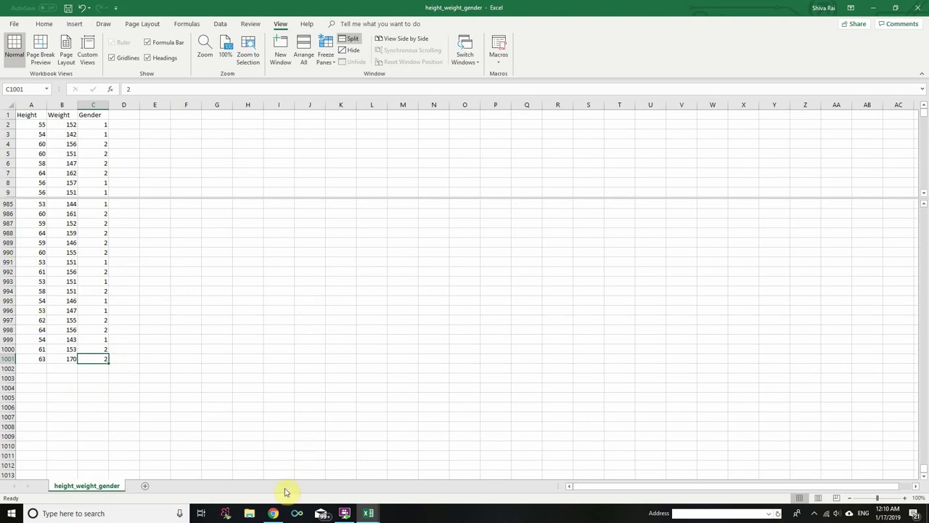
Step: Switch to the Lecture 2 page in Chrome and read the software update note and the Task 4 instructions on uploading a very large data file
left_click(273, 514)
left_click_drag(220, 214, 617, 217)
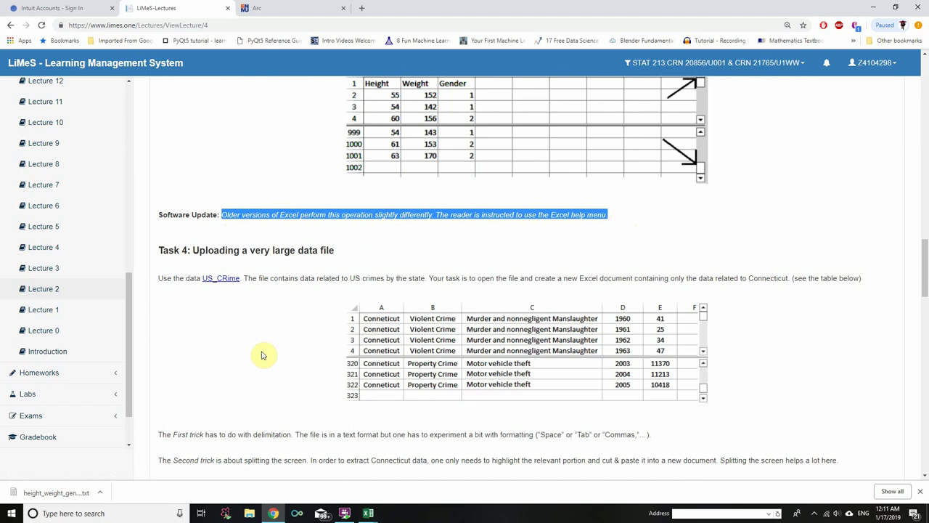
left_click(228, 372)
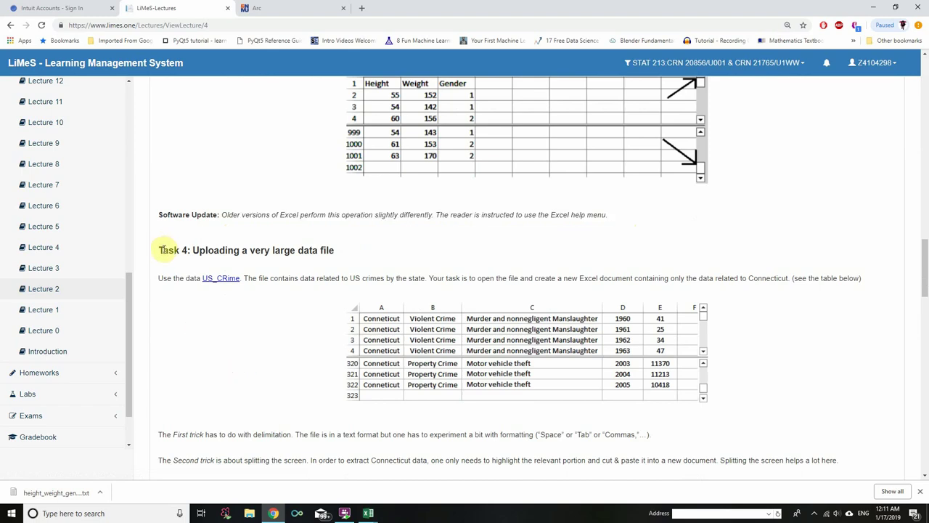
scroll(317, 270, "up", 2)
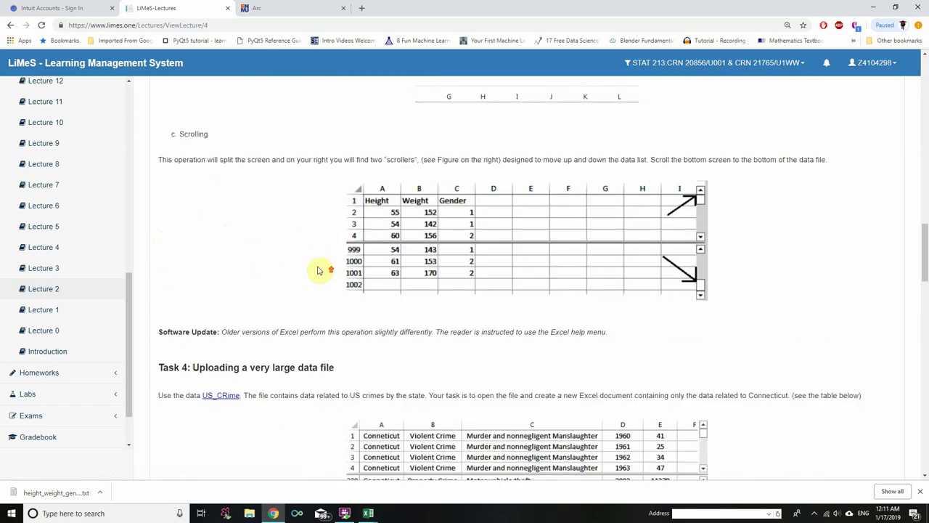
scroll(322, 346, "down", 3)
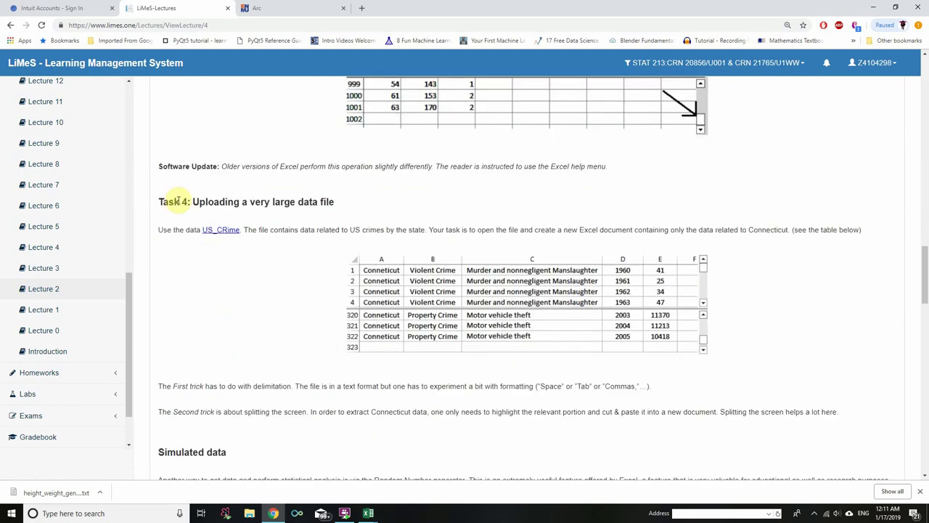
left_click_drag(154, 203, 354, 208)
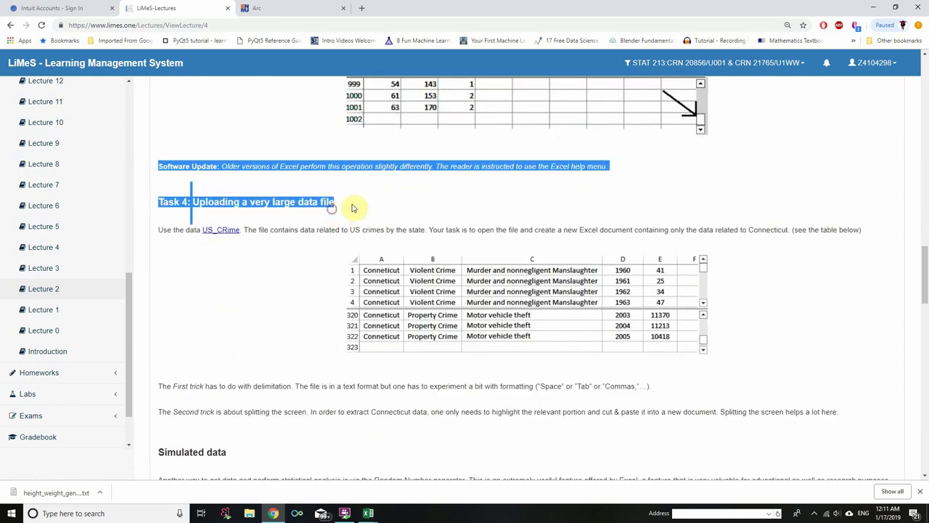
left_click(166, 202)
left_click(195, 203)
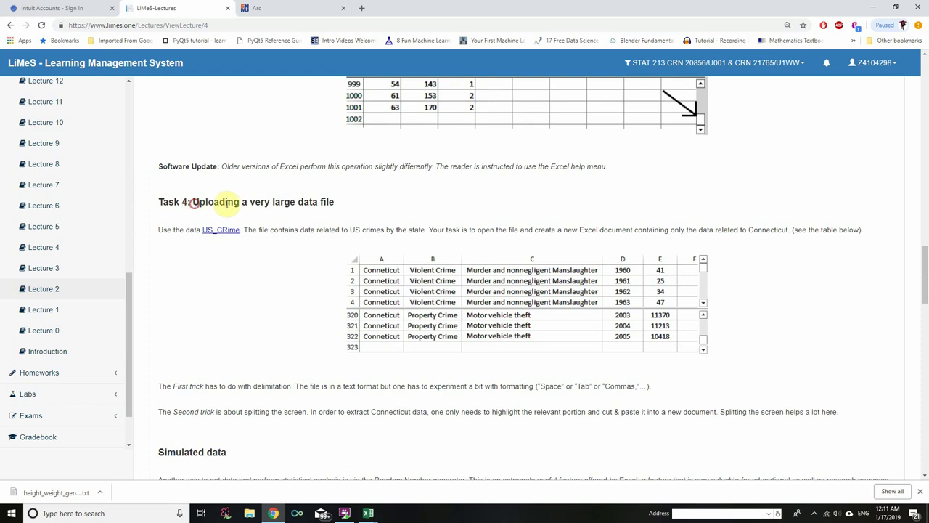
left_click_drag(226, 205, 336, 204)
left_click(231, 309)
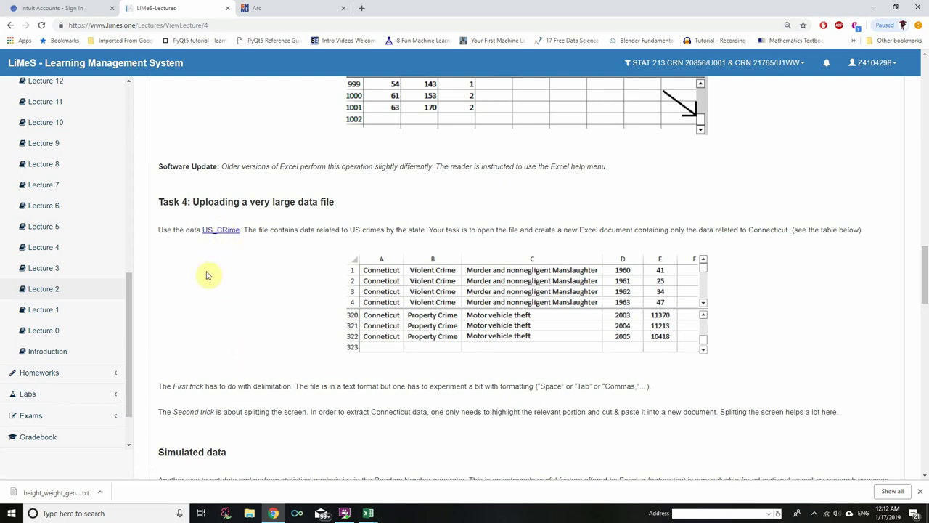
Step: Save the linked US_CRime data file from Task 4 as a text document in the Downloads folder
right_click(214, 231)
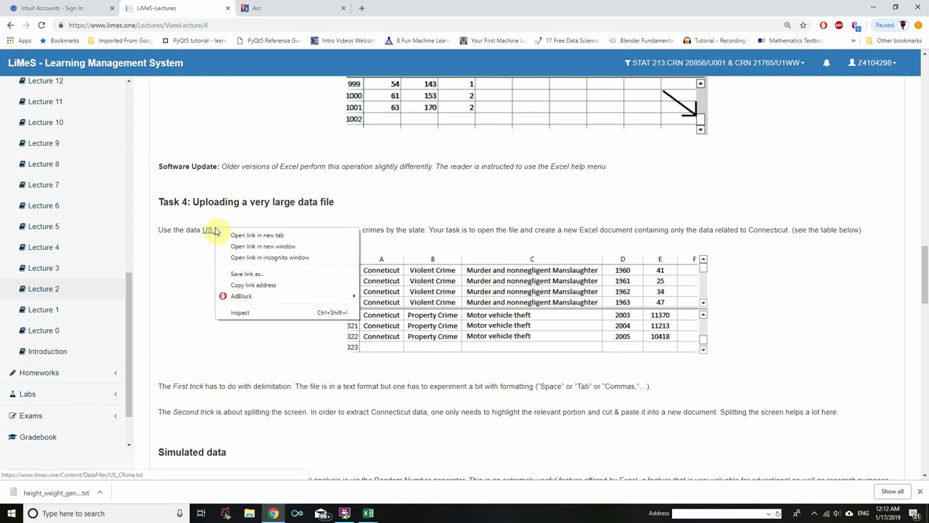
left_click(241, 276)
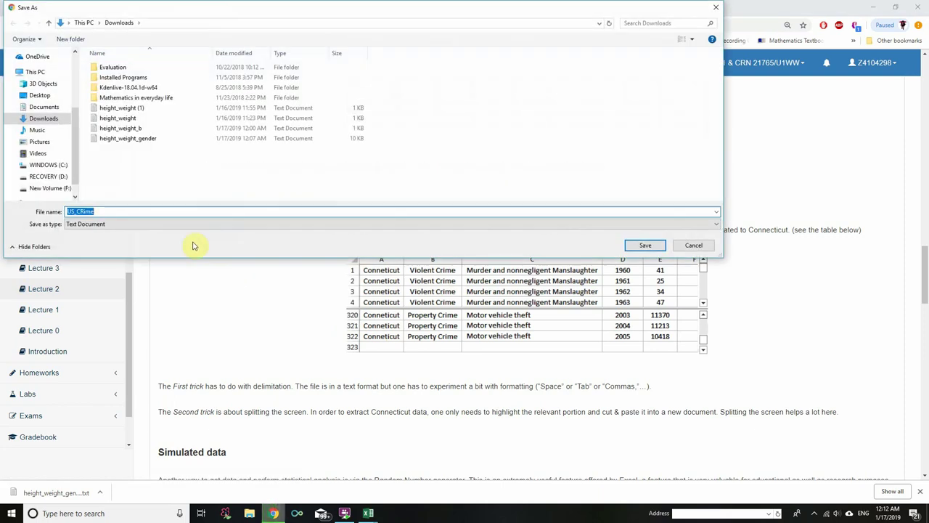
left_click(644, 246)
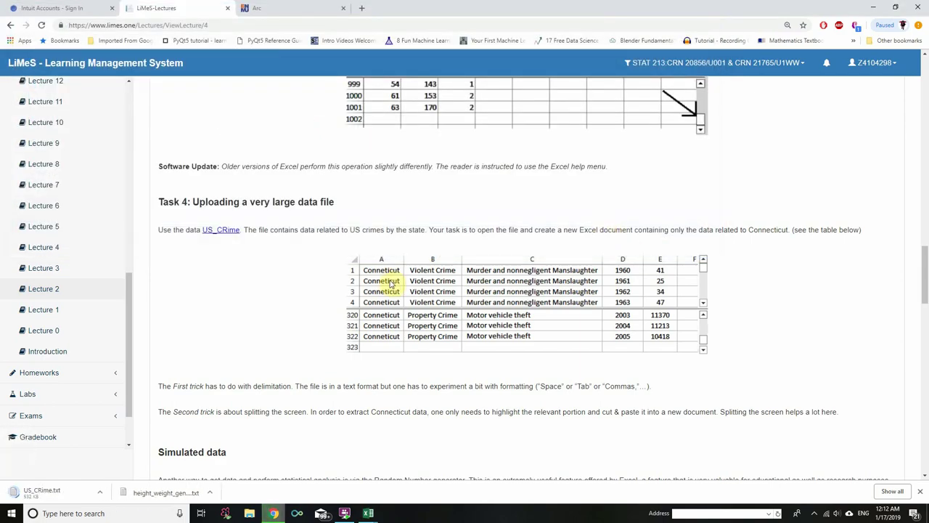
Step: Switch to the blank Excel workbook and open the US_CRime text file from the Downloads folder
key("alt+Tab")
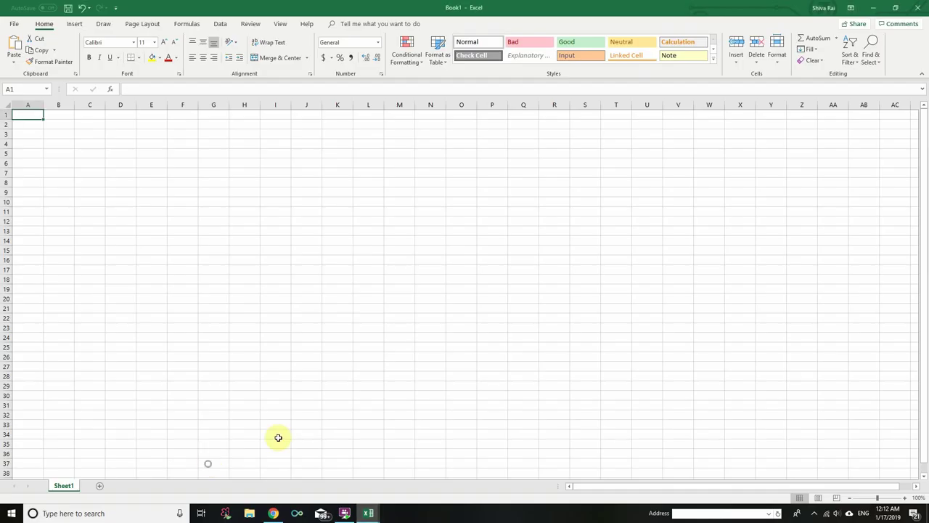
left_click(15, 23)
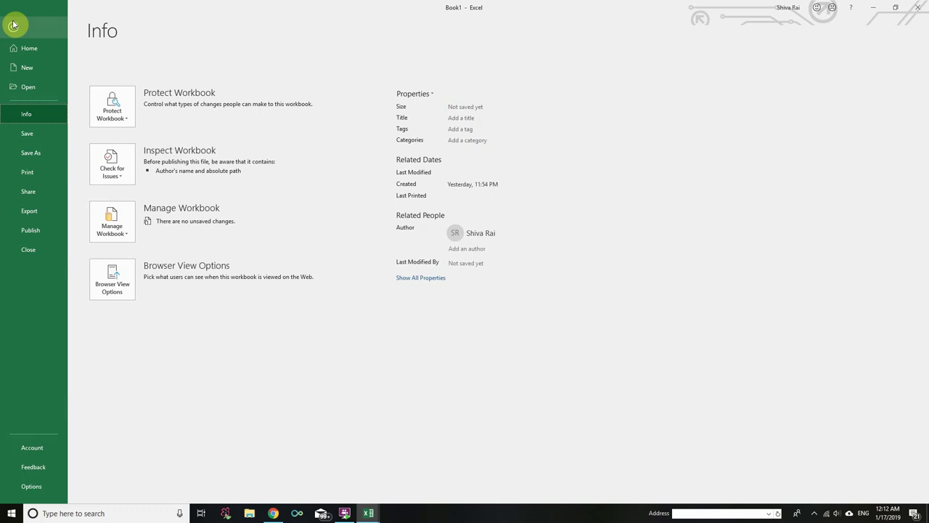
left_click(26, 88)
left_click(122, 225)
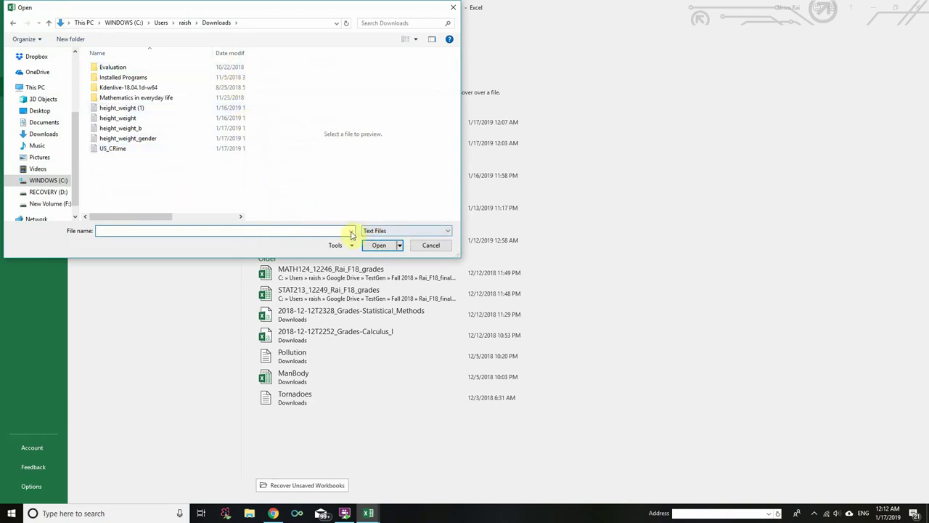
left_click(109, 149)
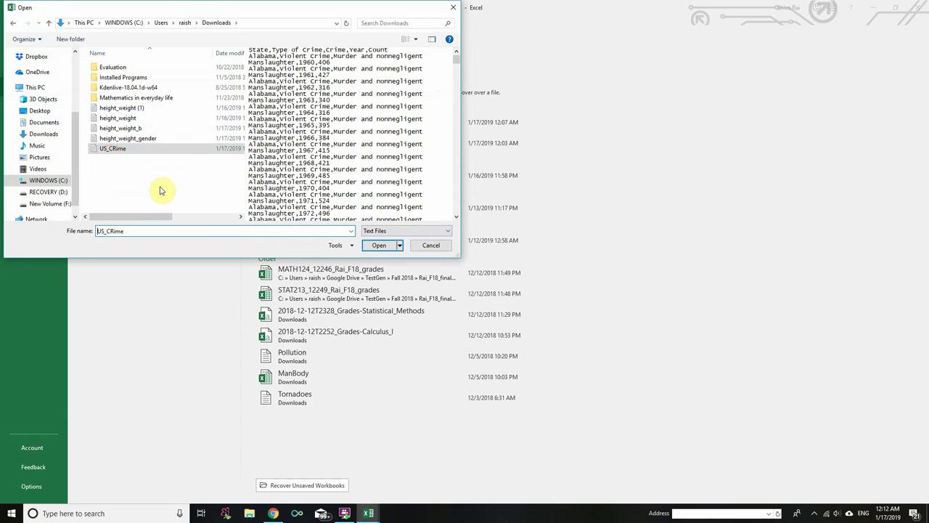
left_click(376, 246)
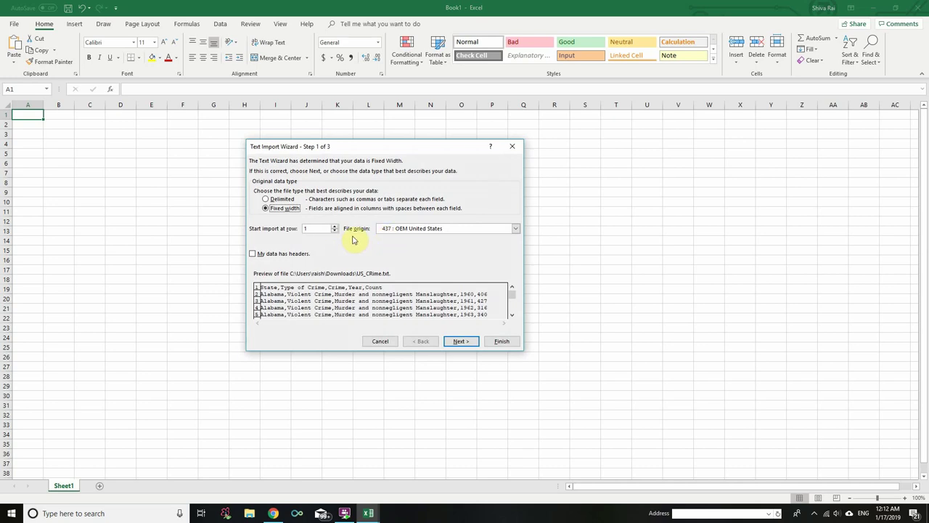
Step: Import the US_CRime data as delimited text with Tab and Comma as delimiters and General as the column data format
left_click(265, 199)
left_click(461, 341)
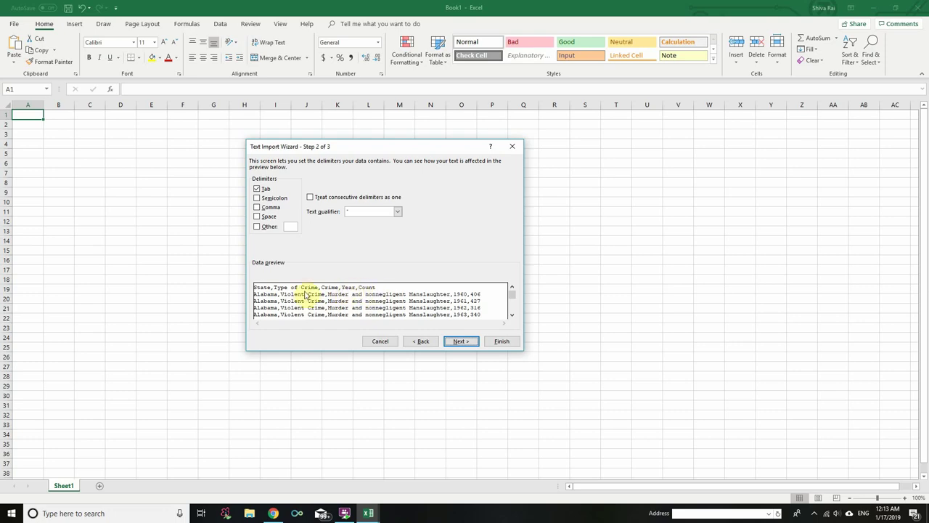
left_click(257, 208)
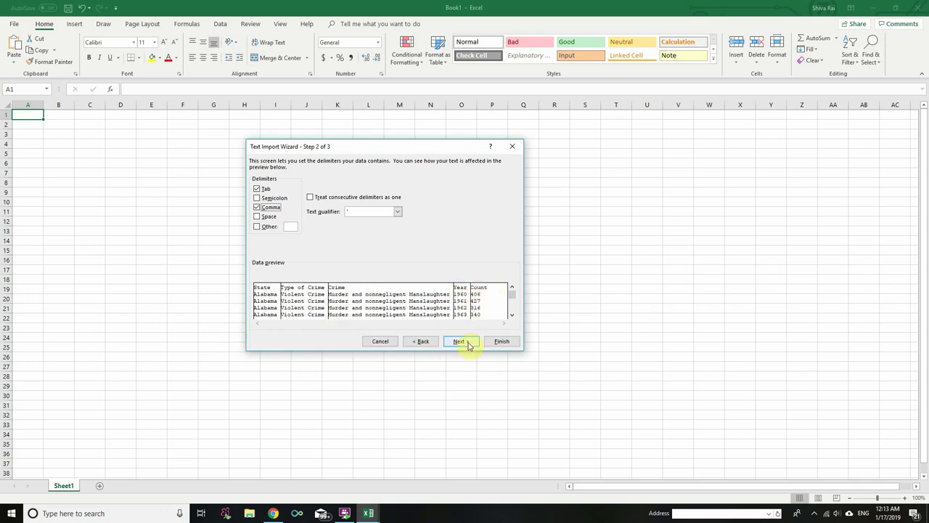
left_click(460, 341)
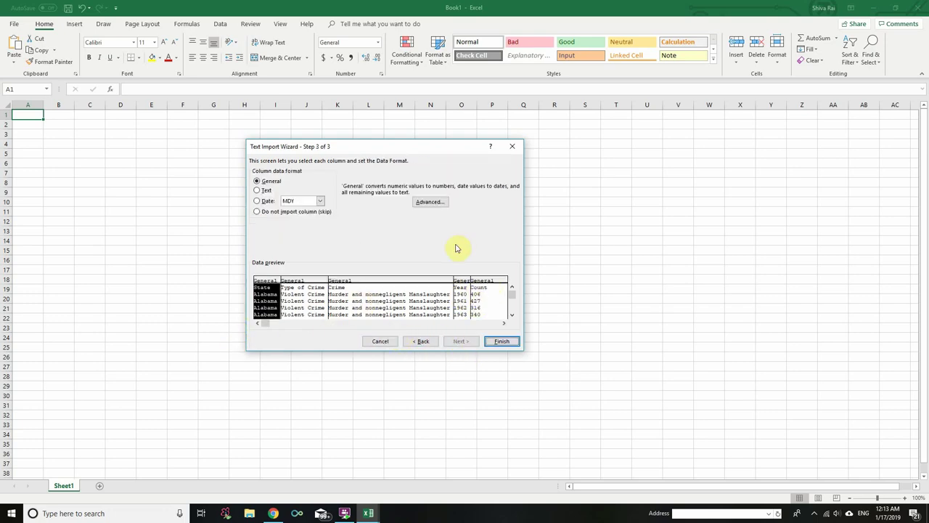
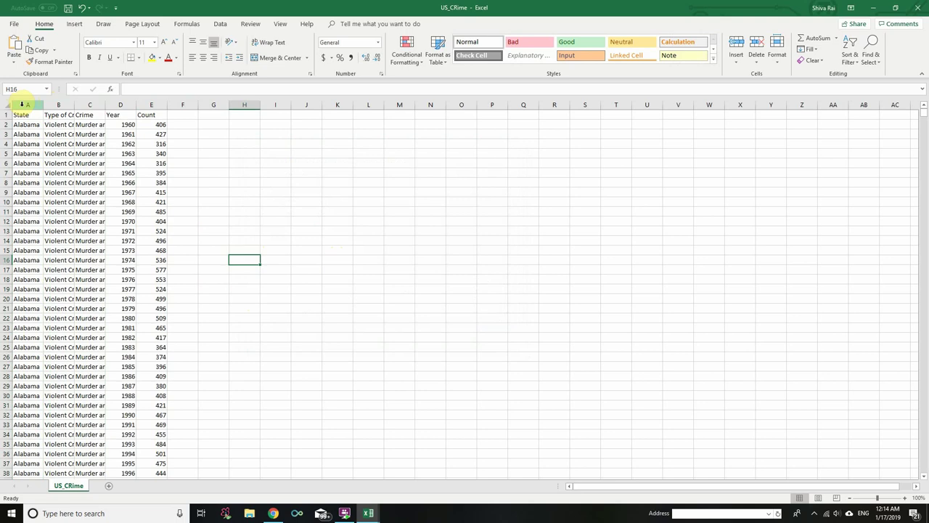
Step: AutoFit the widths of columns A to E, State through Count, to their contents
left_click(22, 105)
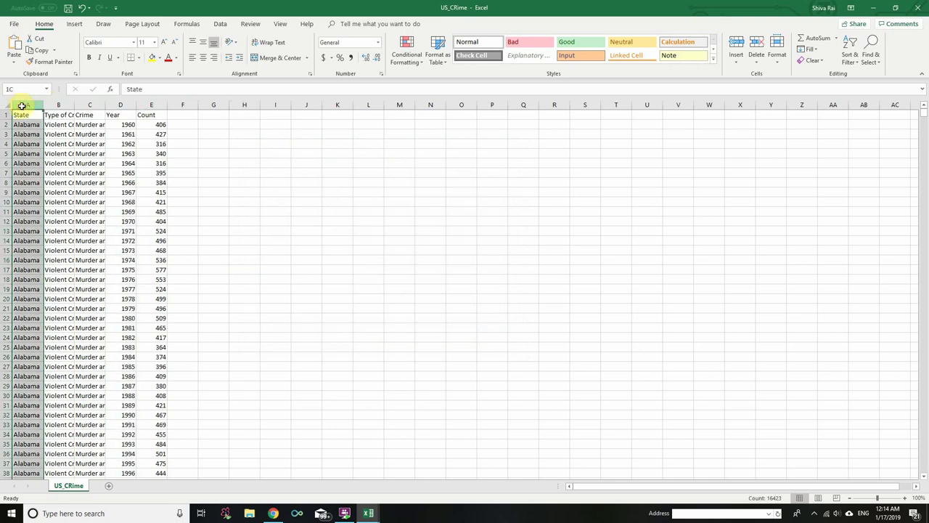
left_click_drag(22, 106, 151, 107)
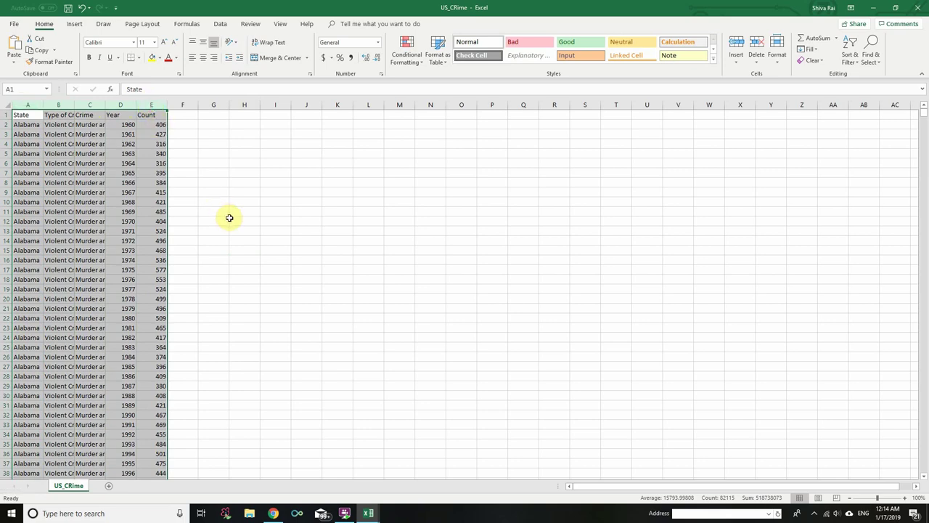
left_click(209, 133)
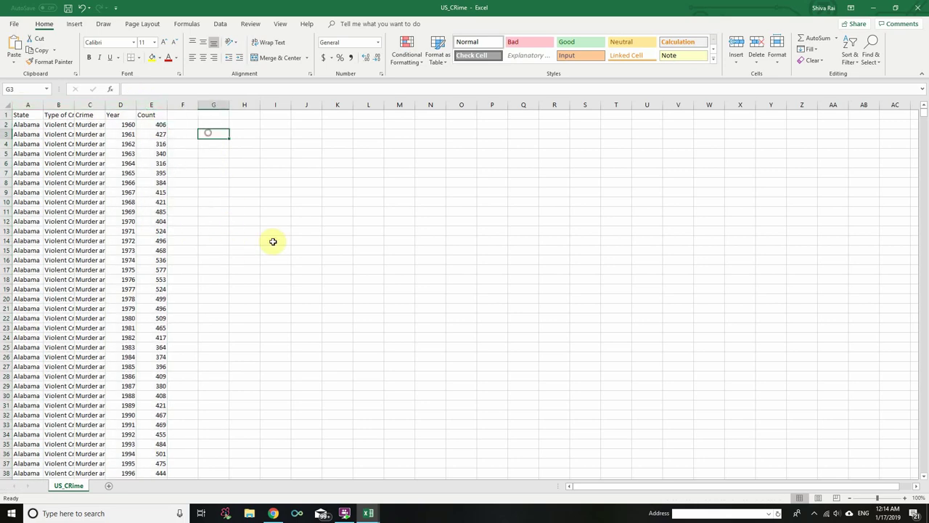
left_click(21, 105)
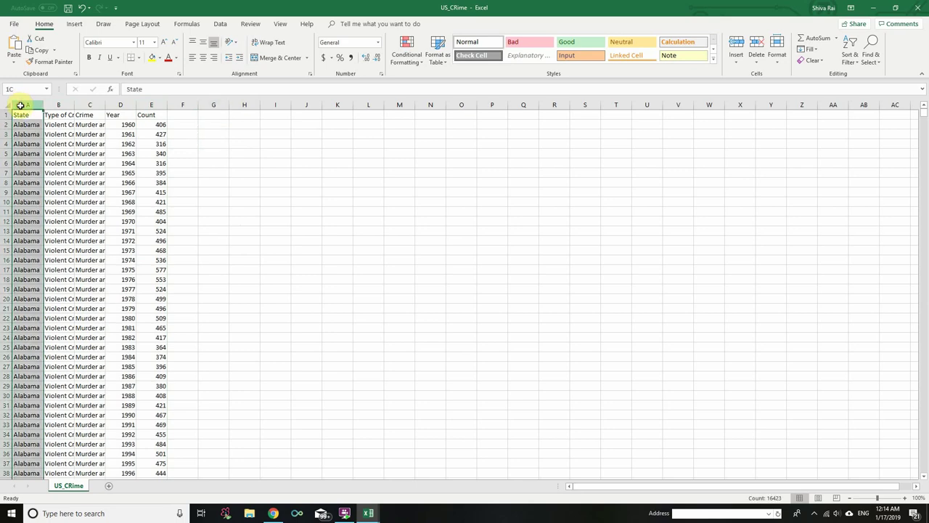
left_click_drag(20, 105, 154, 113)
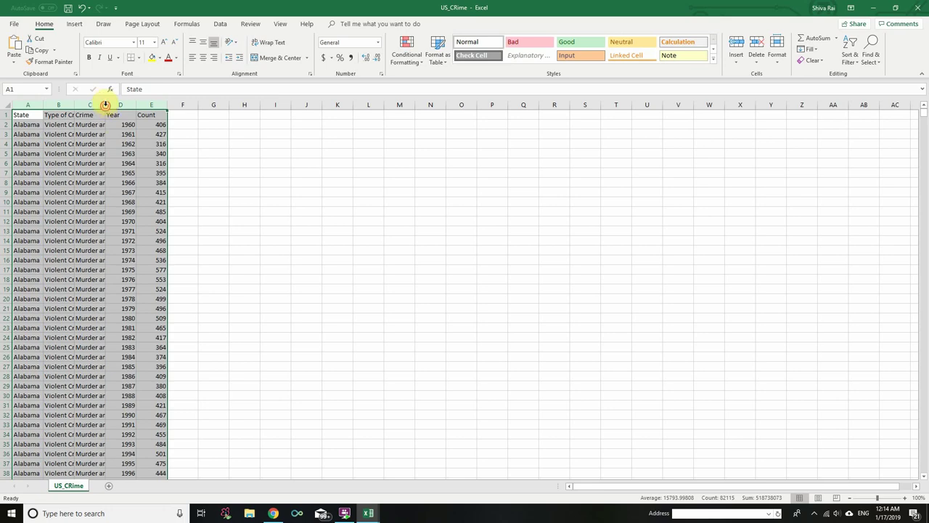
double_click(106, 106)
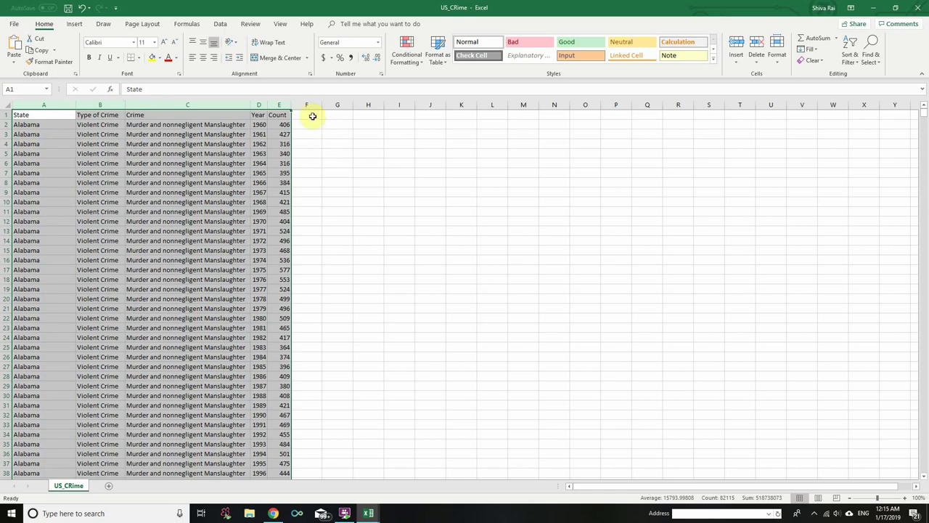
Step: Jump from cell A1 to the last cell of the US_CRime data to see how long the list is
left_click(48, 118)
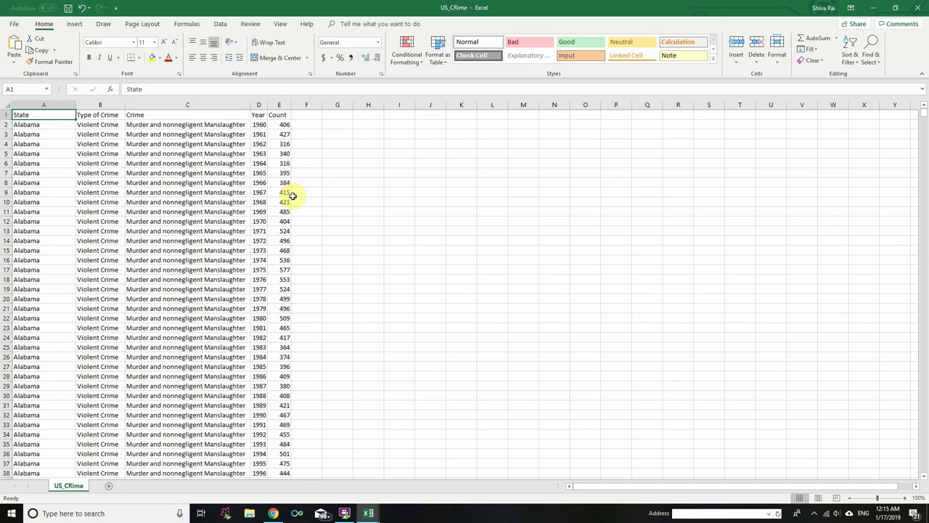
key("ctrl+End")
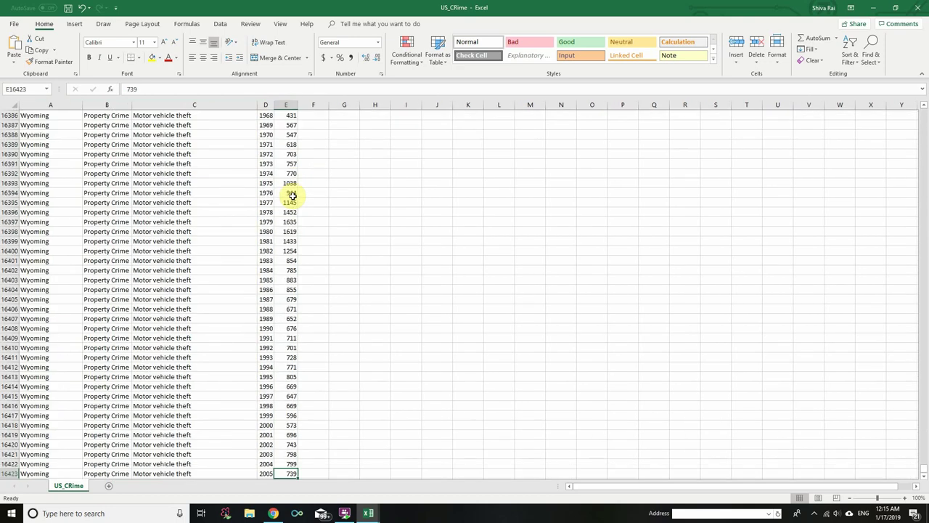
Step: Return to cell A1 of the US_CRime data and switch to Chrome to read the Task 4 instructions on extracting Connecticut data by splitting the screen
scroll(293, 196, "down", 2)
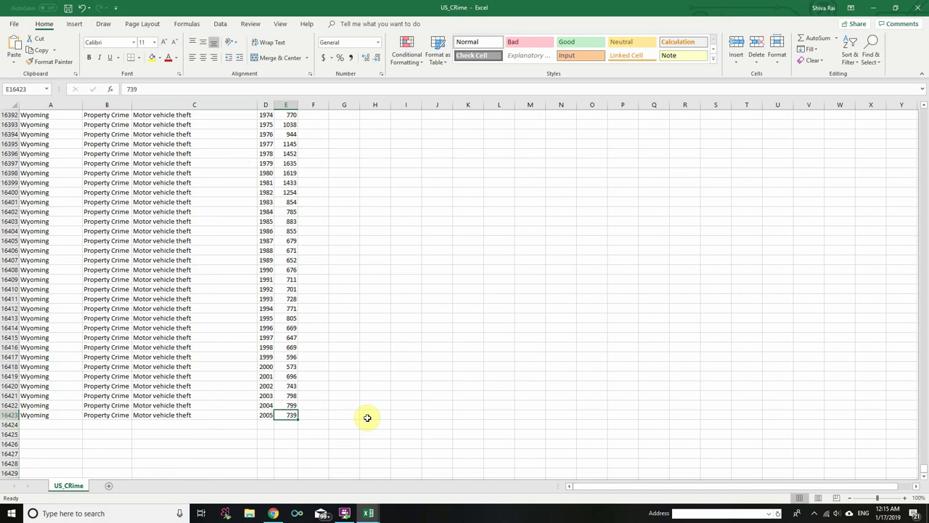
key("ctrl+Home")
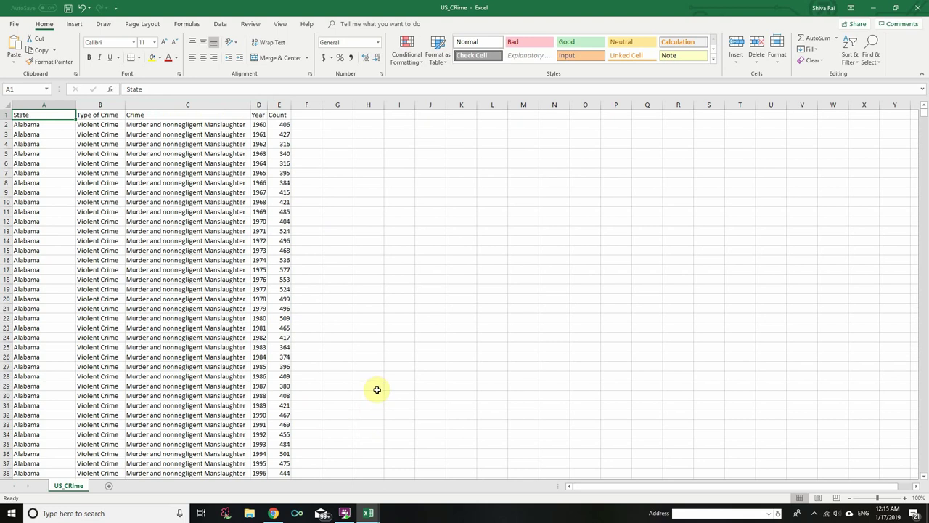
left_click(273, 514)
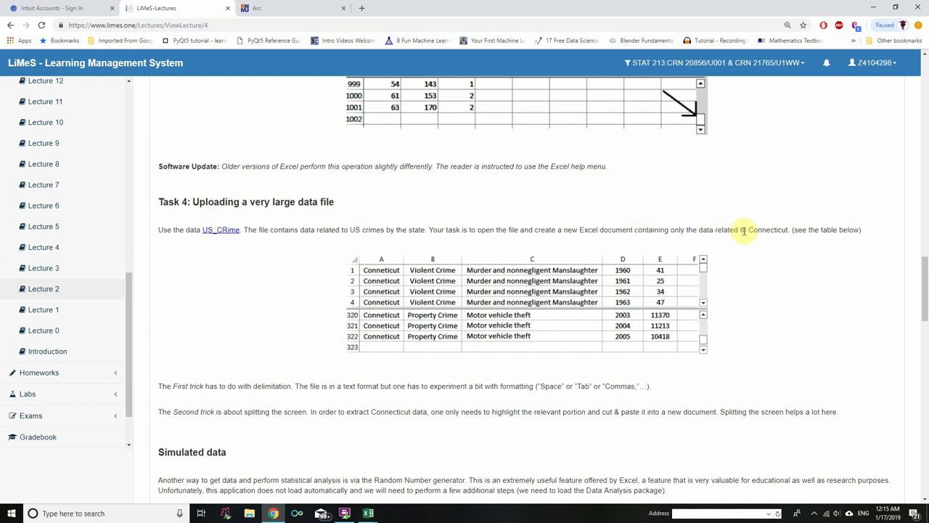
scroll(359, 351, "down", 1)
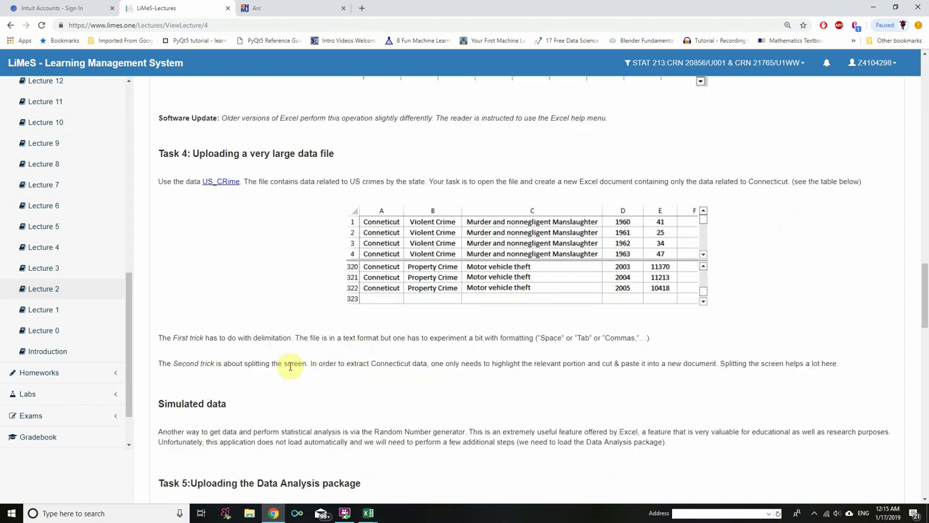
left_click_drag(158, 362, 852, 365)
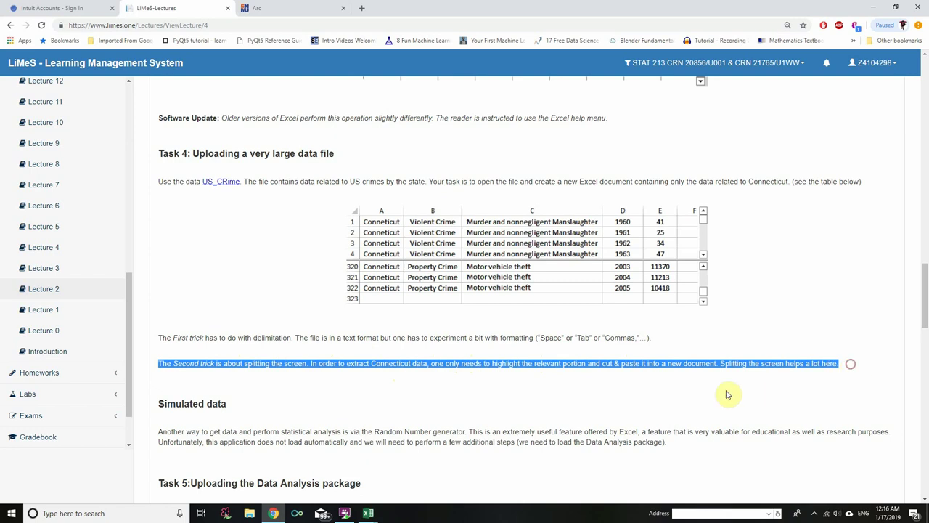
left_click(569, 397)
left_click(158, 363)
left_click_drag(203, 367, 852, 369)
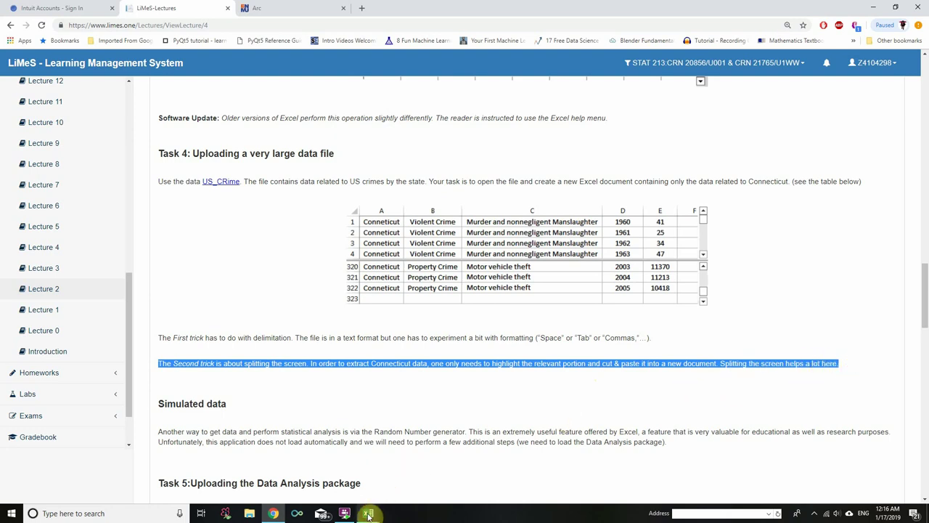
Step: Switch back to the US_CRime workbook in Excel and turn on filtering for the header row
mouse_move(368, 513)
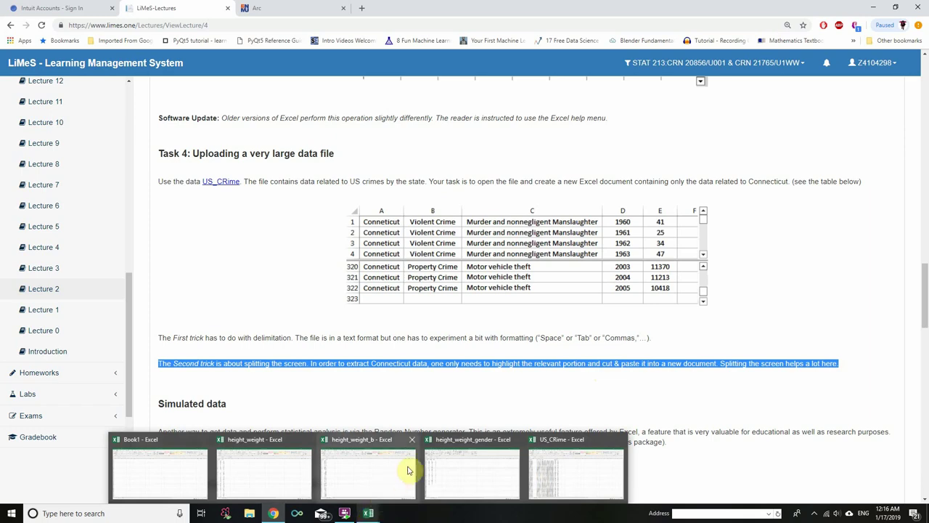
left_click(578, 471)
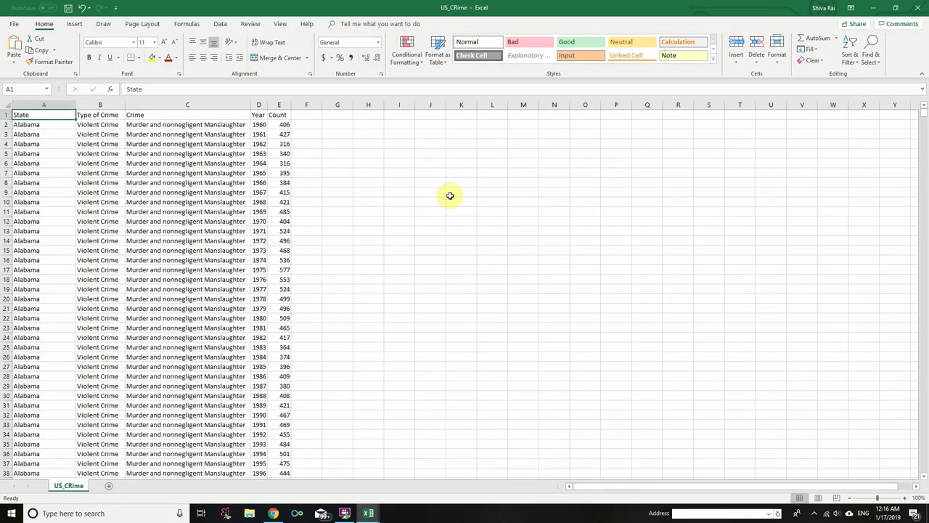
left_click(43, 26)
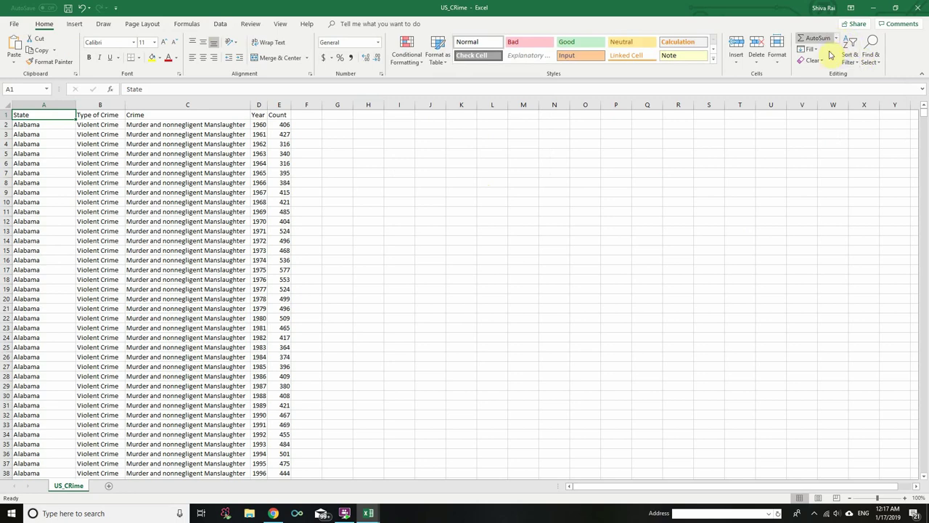
left_click(851, 55)
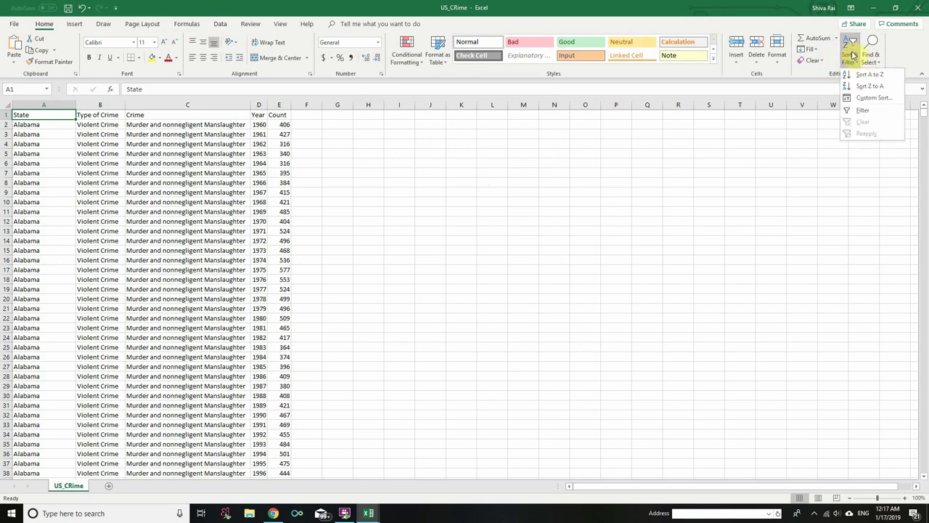
left_click(863, 111)
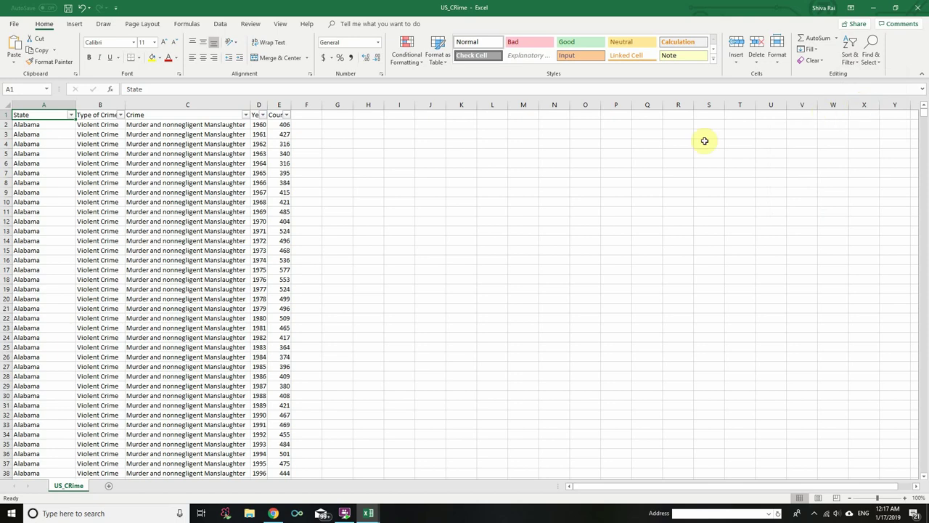
Step: Examine the filter options available for the State, Type of Crime, Crime, Year and Count columns
left_click(72, 116)
left_click(120, 117)
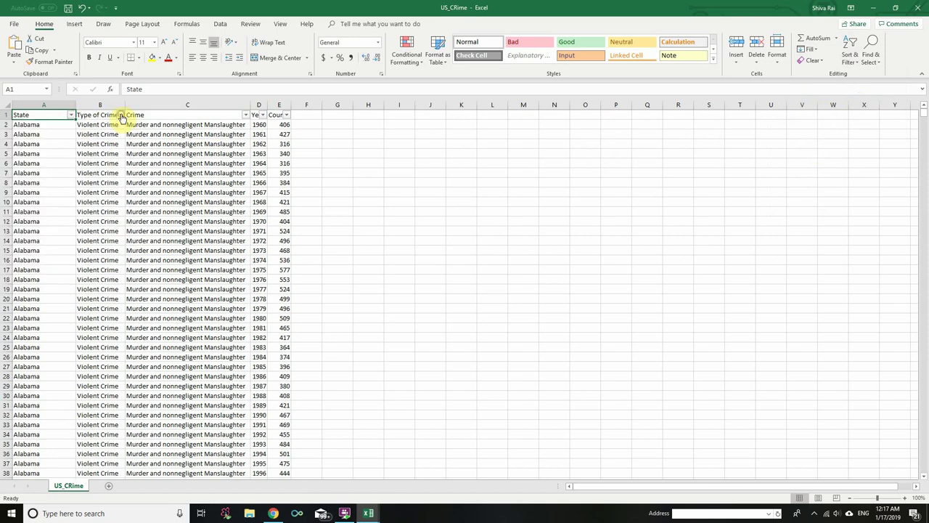
left_click(122, 116)
left_click(71, 116)
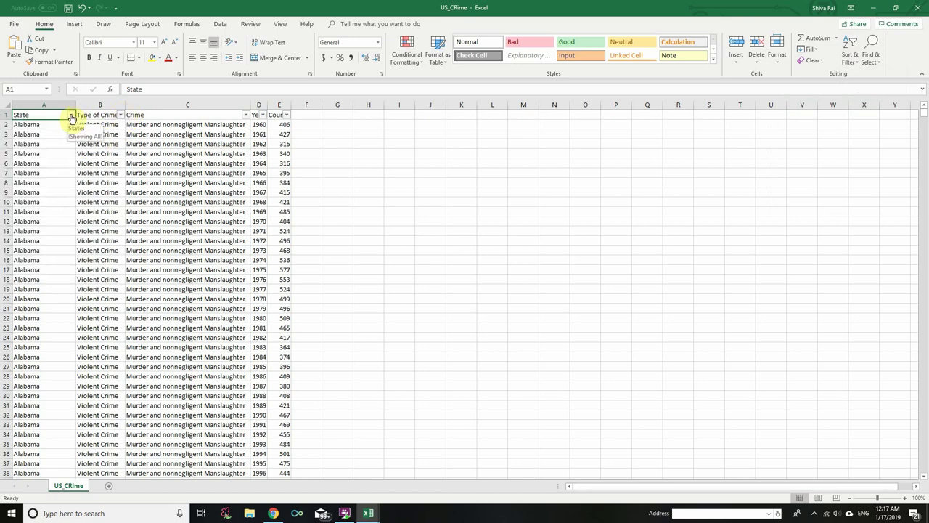
left_click(72, 116)
scroll(50, 226, "down", 8)
scroll(51, 227, "down", 5)
left_click(122, 116)
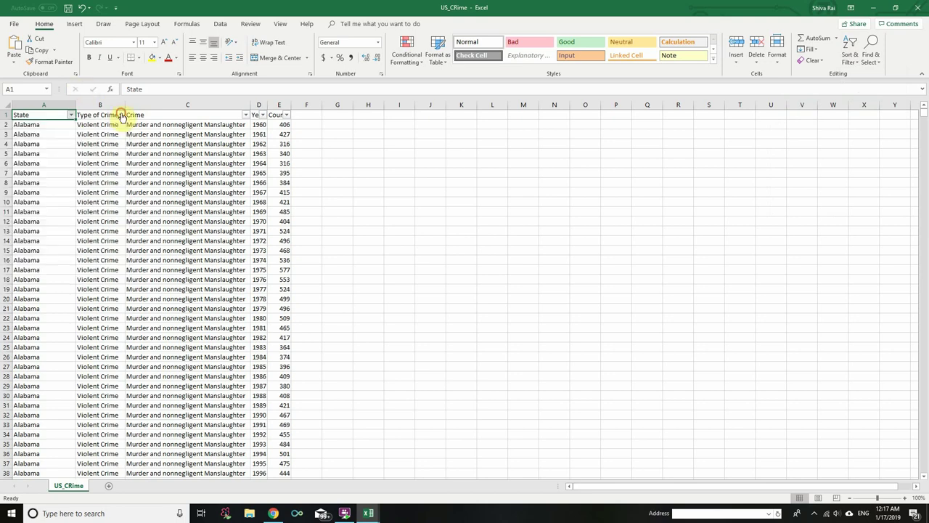
left_click(120, 116)
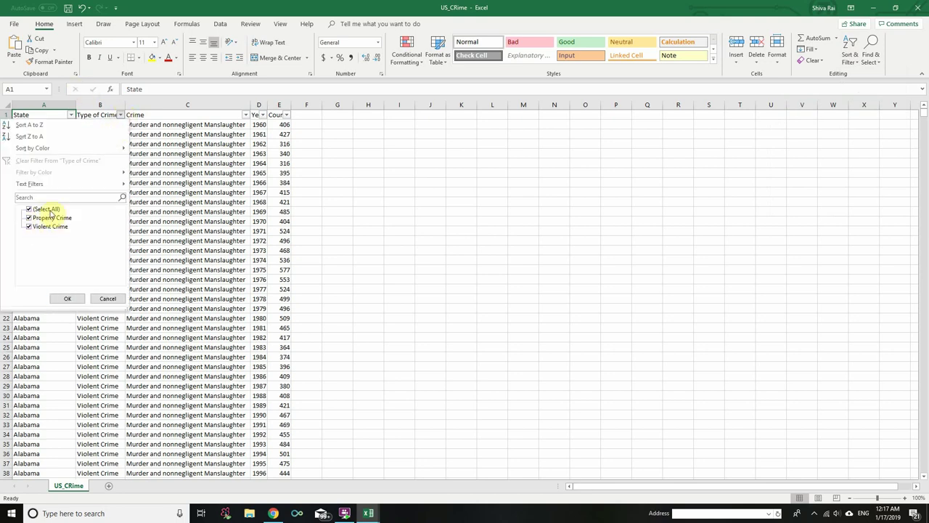
left_click(245, 116)
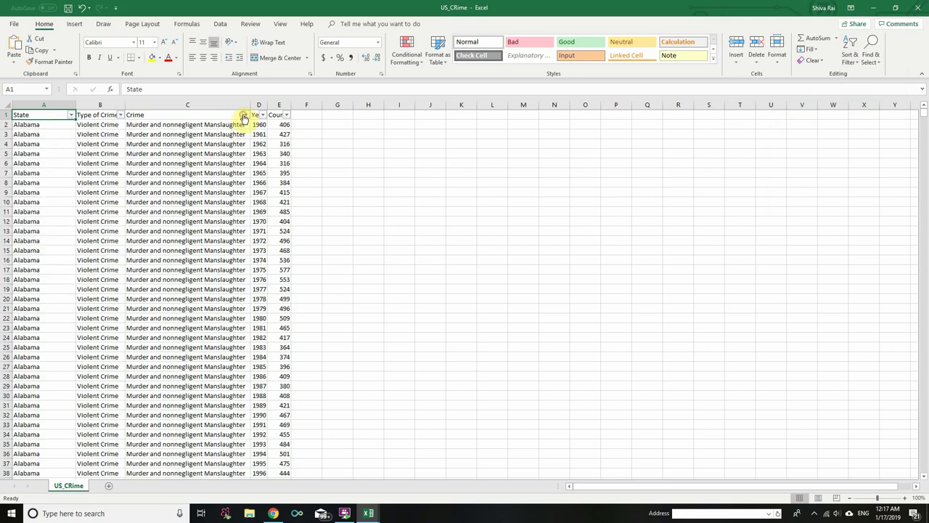
left_click(244, 117)
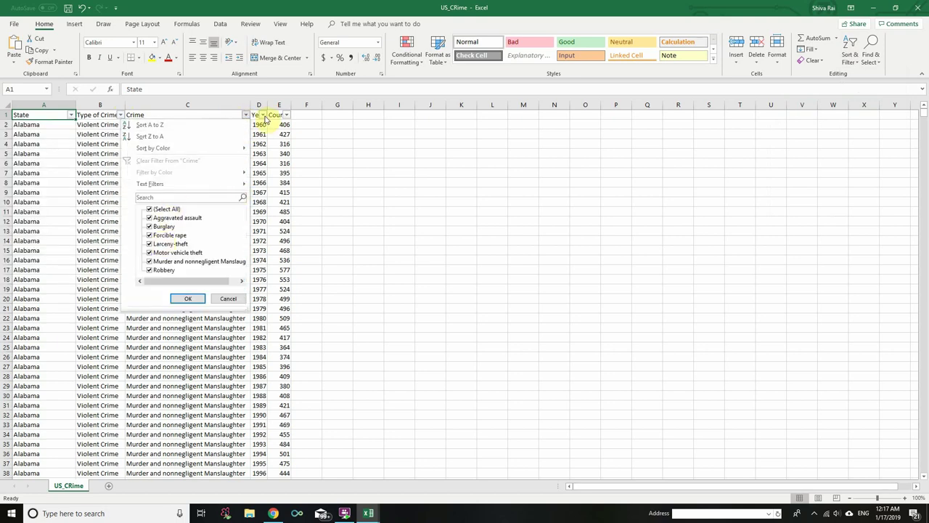
left_click(263, 116)
left_click(263, 117)
left_click(264, 116)
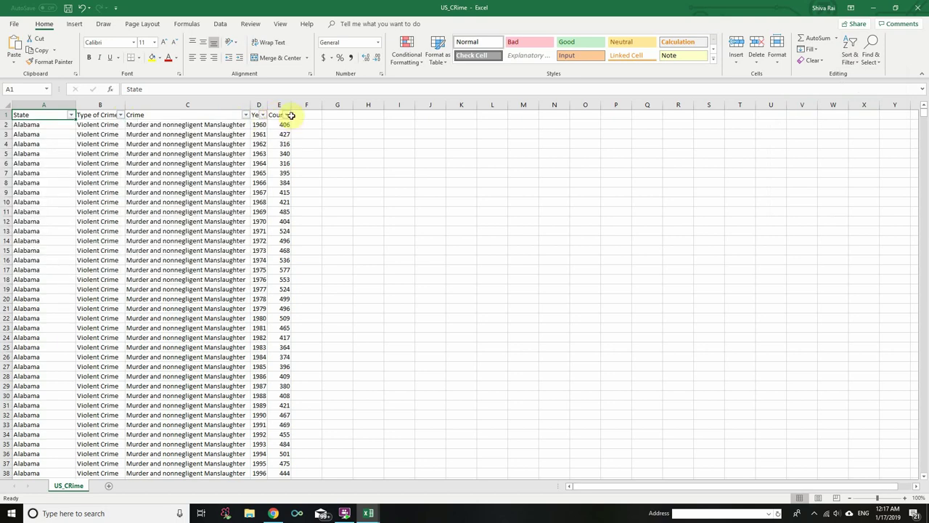
left_click(287, 115)
left_click(287, 116)
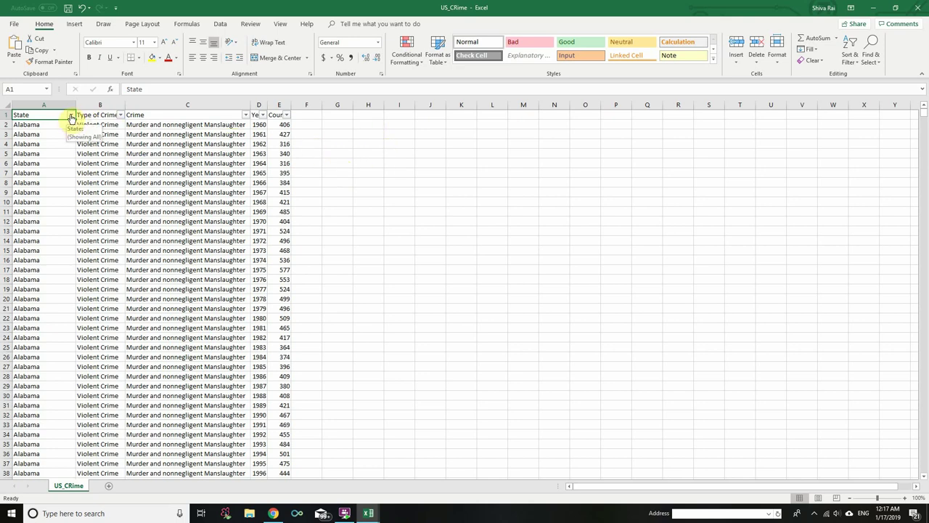
left_click(71, 116)
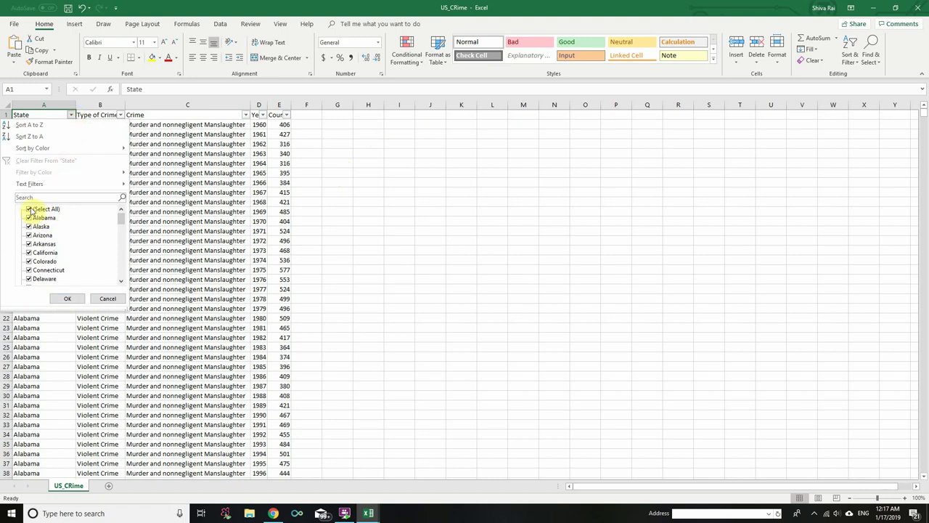
left_click(30, 209)
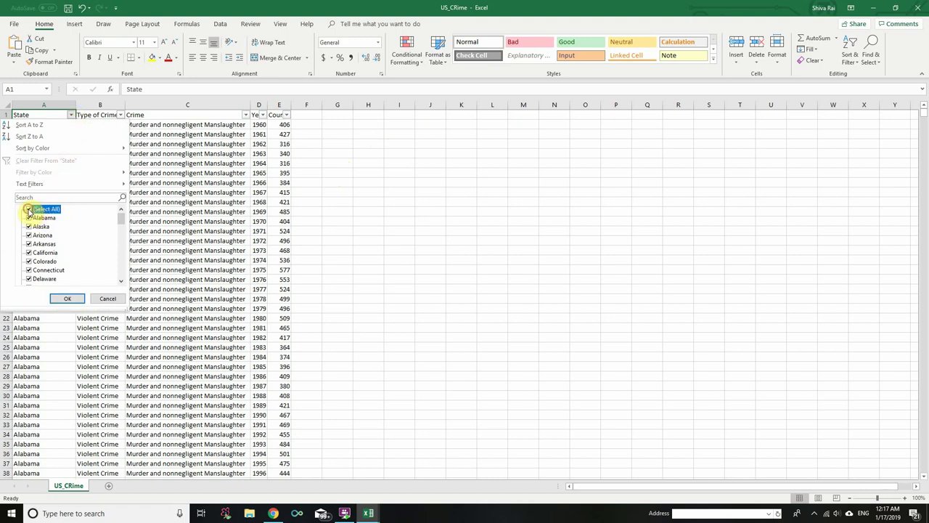
scroll(69, 232, "down", 14)
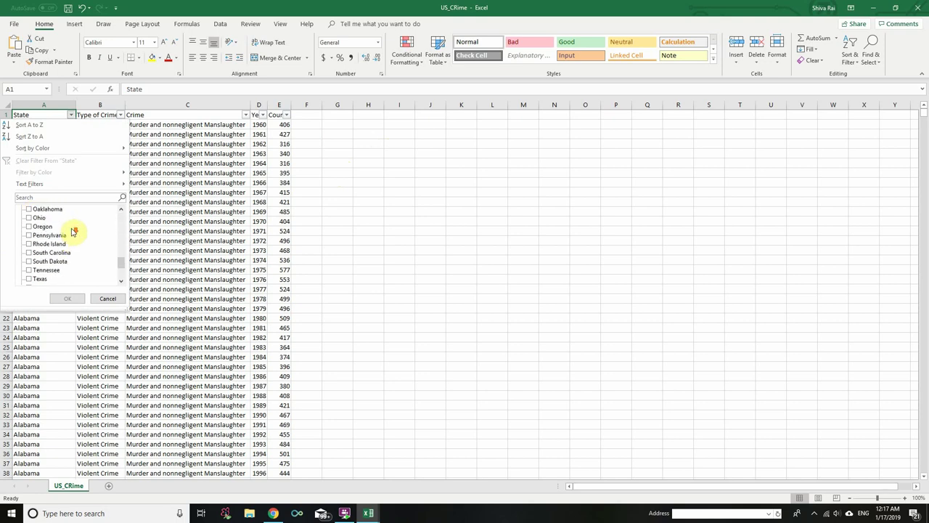
scroll(73, 232, "up", 14)
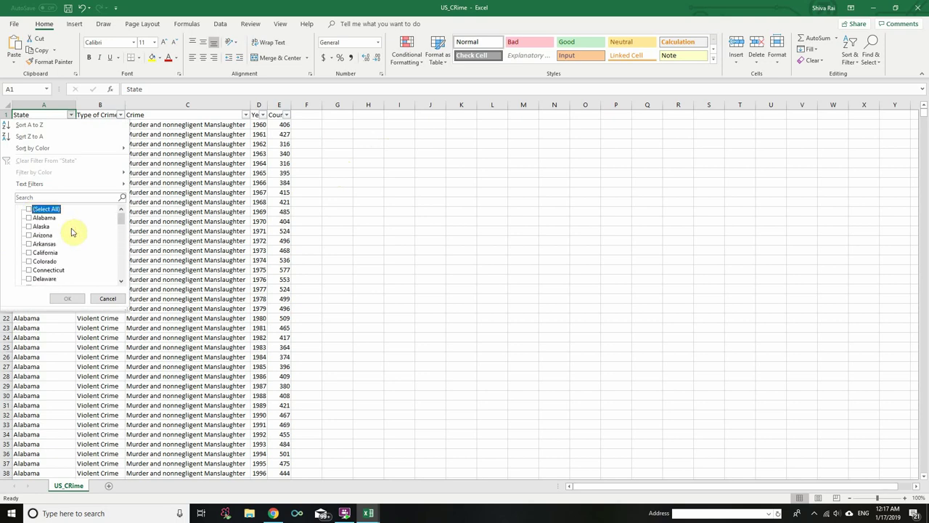
left_click(404, 187)
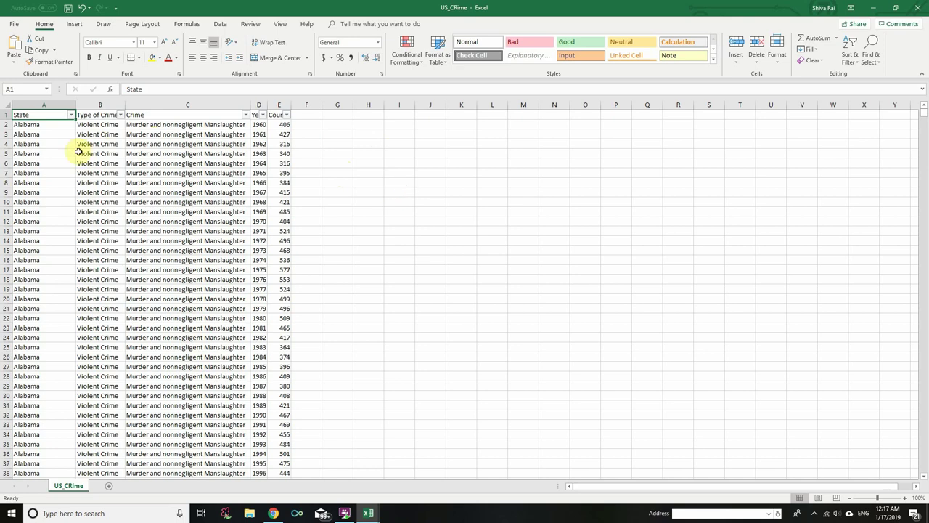
Step: Filter the State column to show only the Connecticut records
left_click(71, 116)
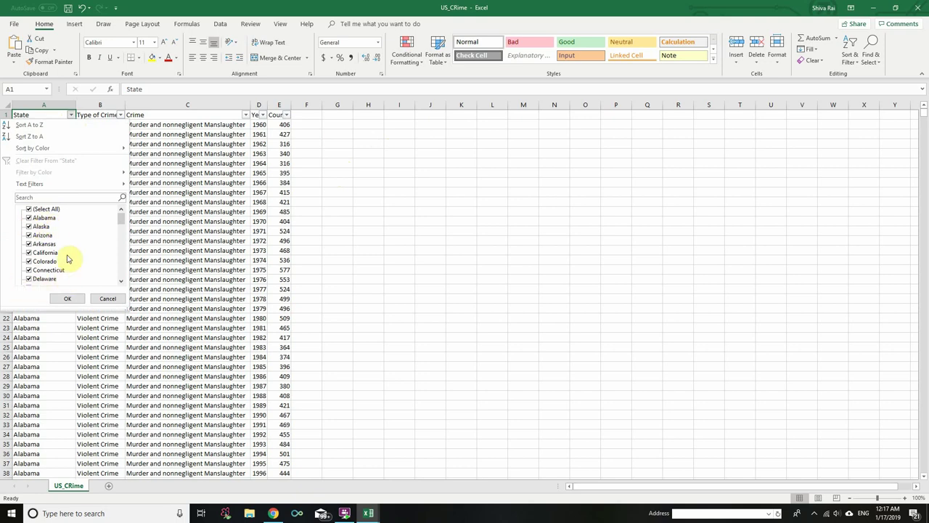
left_click(29, 210)
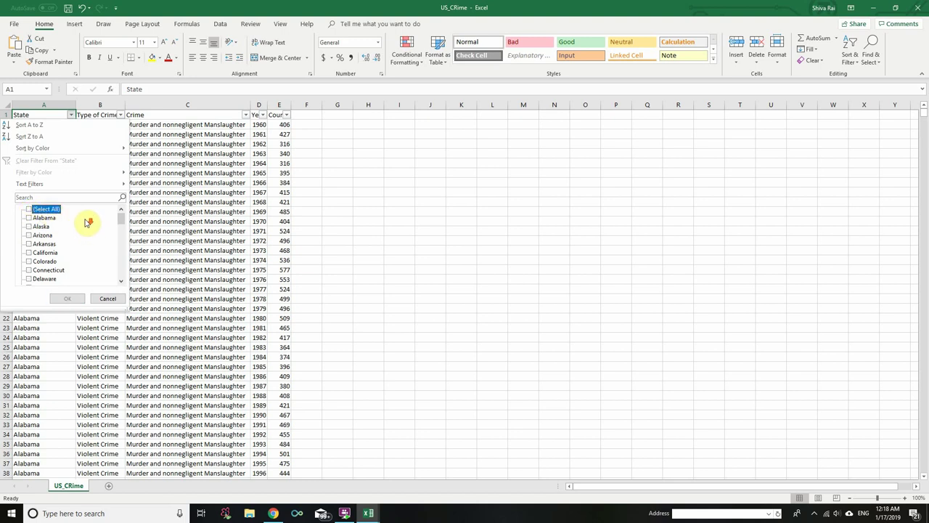
scroll(86, 222, "down", 1)
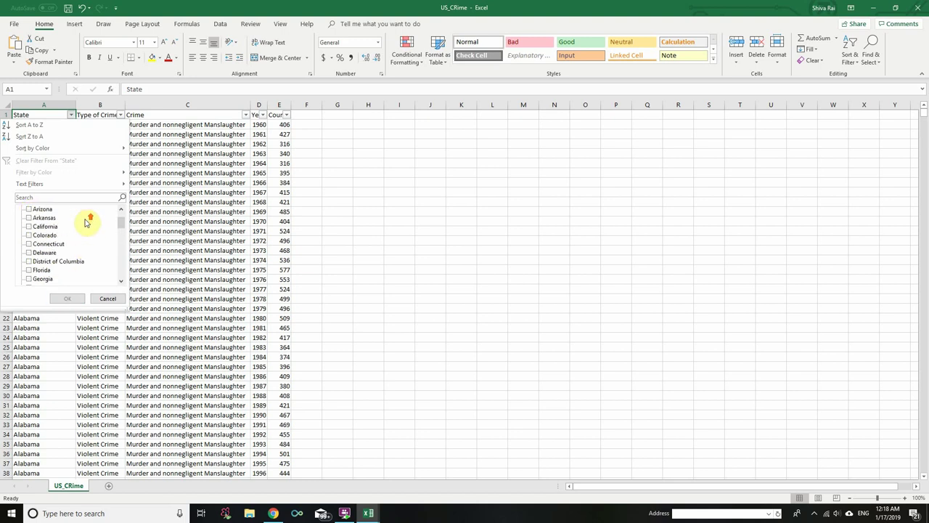
left_click(29, 245)
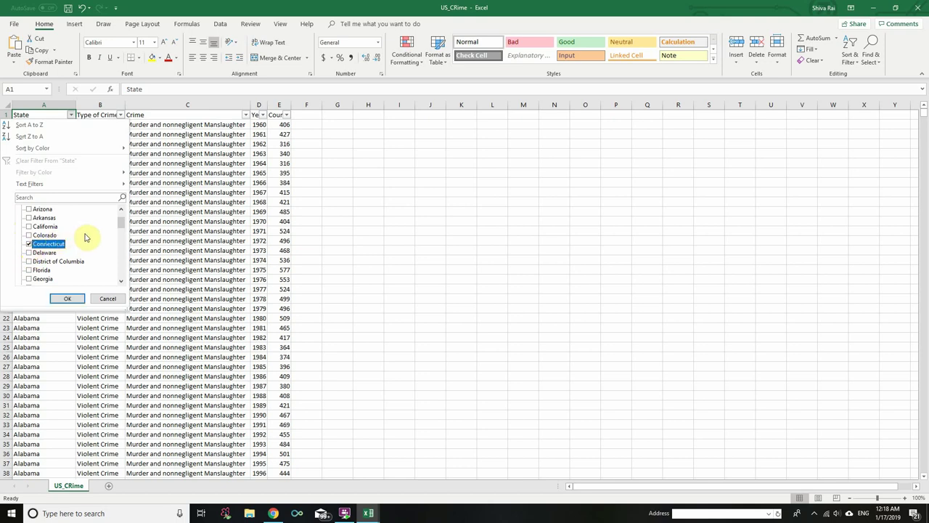
left_click(66, 301)
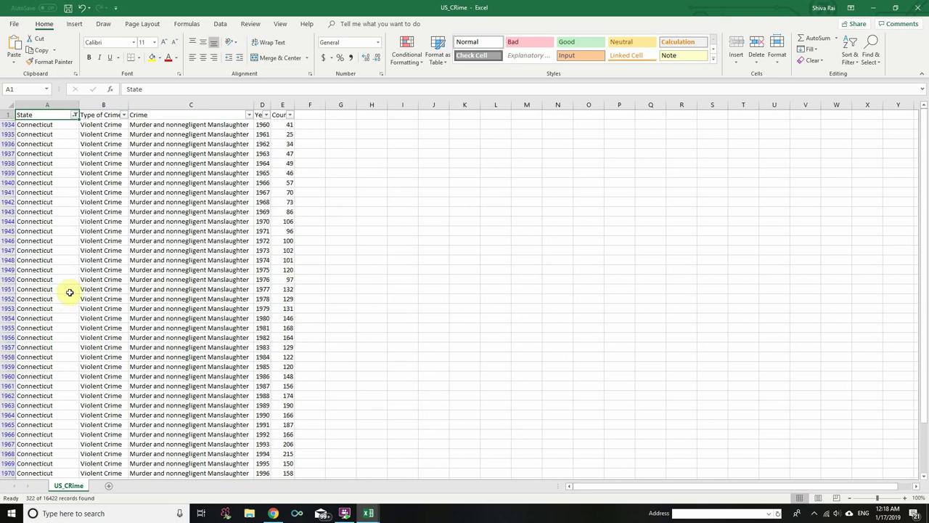
Step: Look through the filtered Connecticut records down to the last row and go back to the header row
scroll(381, 192, "down", 20)
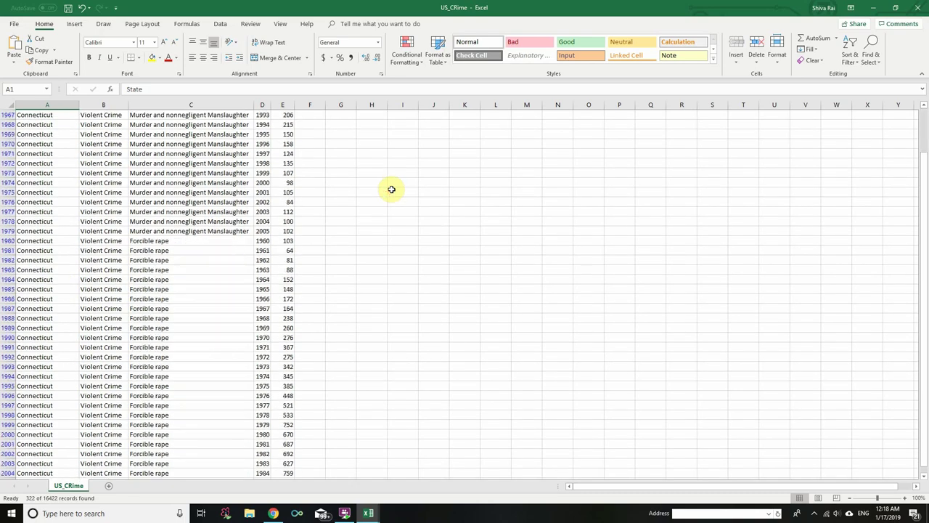
scroll(392, 188, "down", 20)
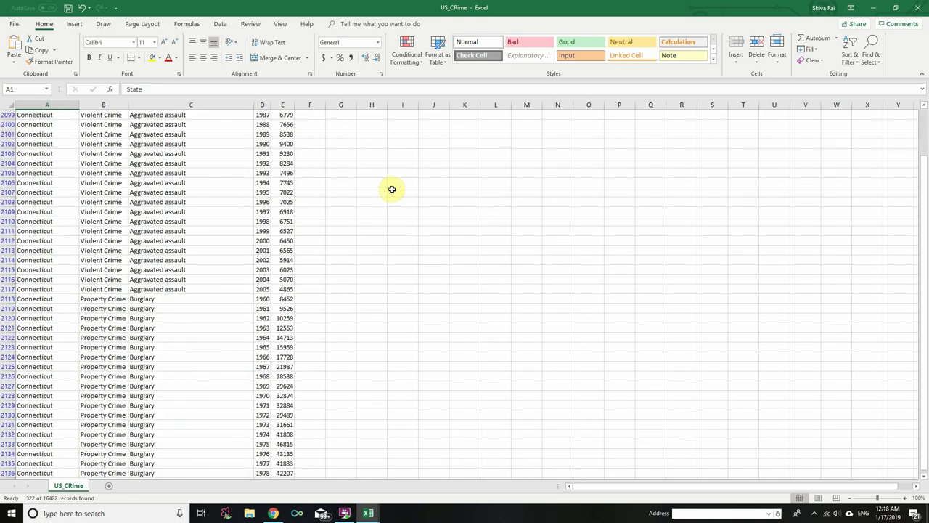
scroll(393, 189, "down", 12)
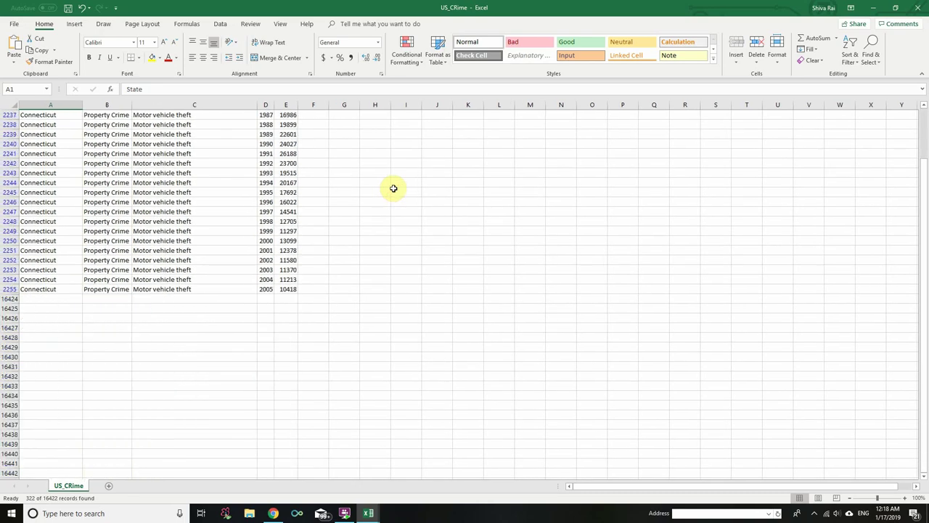
scroll(393, 189, "up", 20)
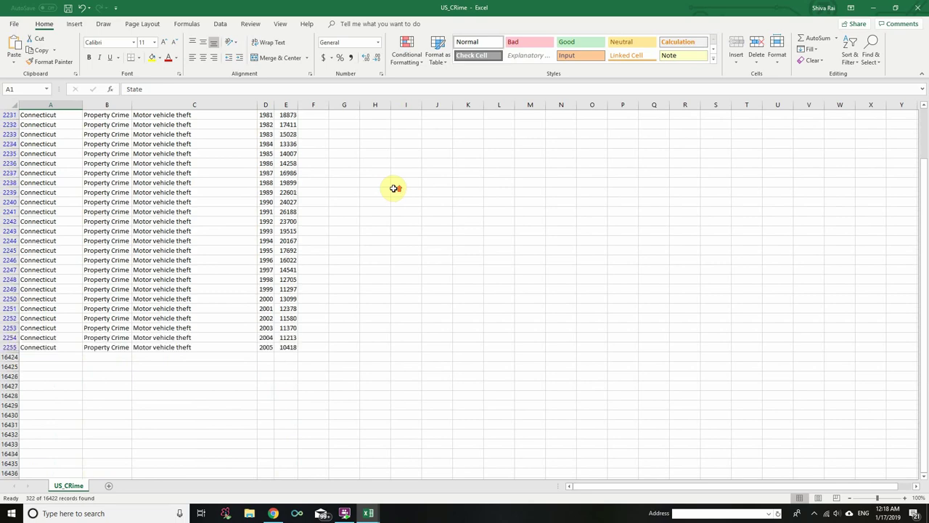
scroll(393, 189, "up", 20)
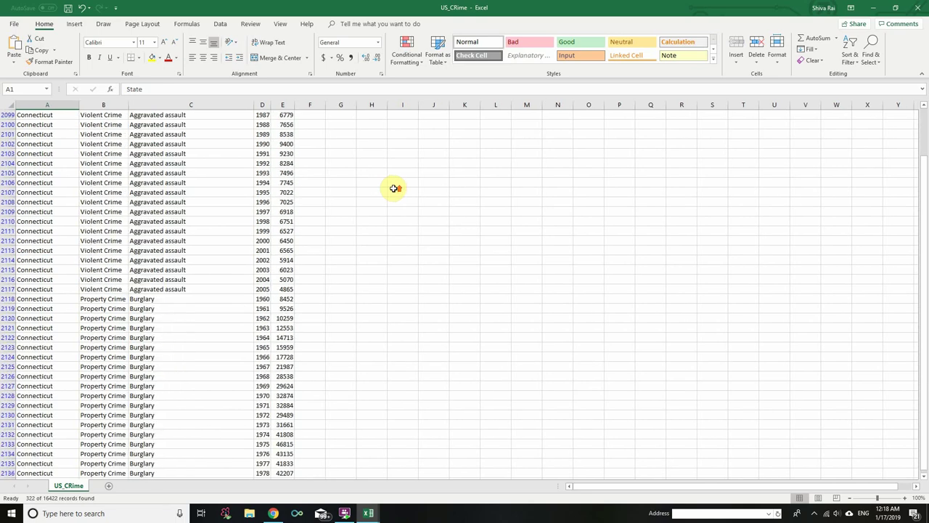
scroll(393, 188, "up", 17)
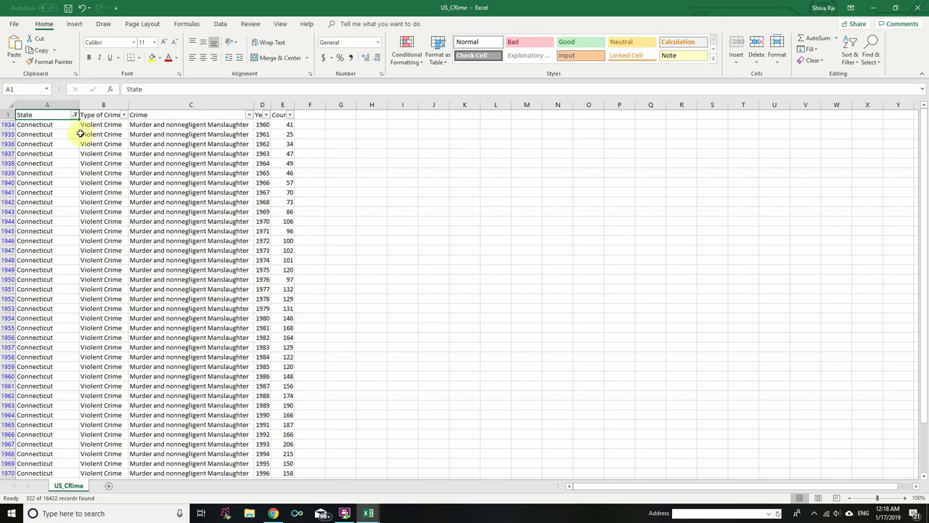
Step: Copy the filtered Connecticut data in columns A to E and paste it into a new worksheet of the US_CRime workbook
left_click(35, 105)
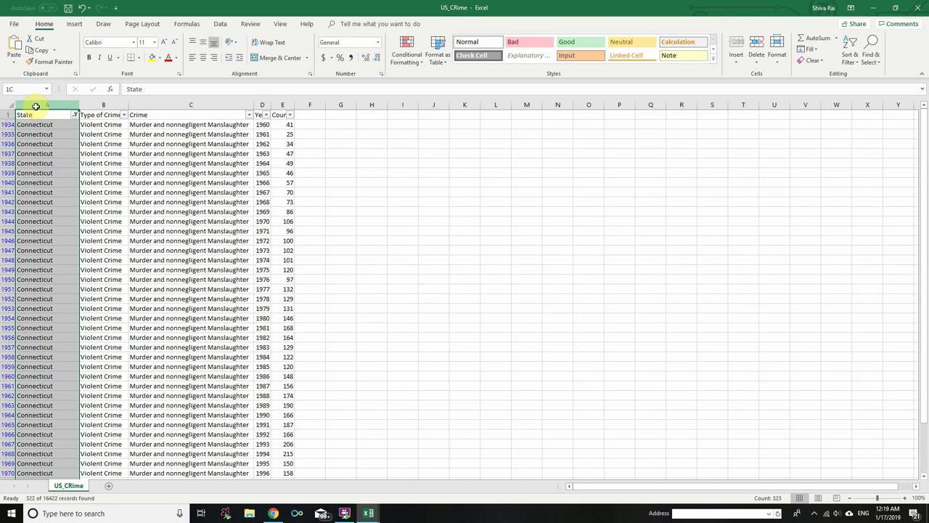
left_click_drag(35, 106, 288, 111)
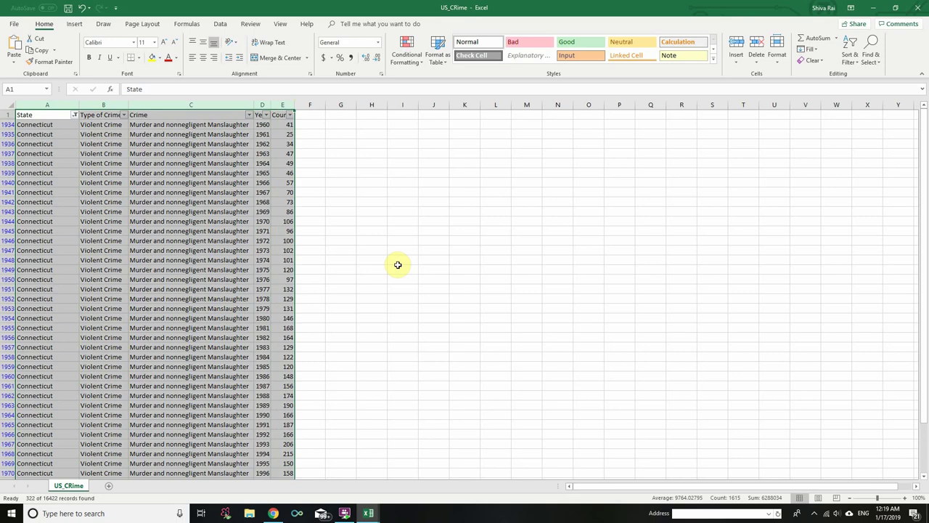
key("ctrl+c")
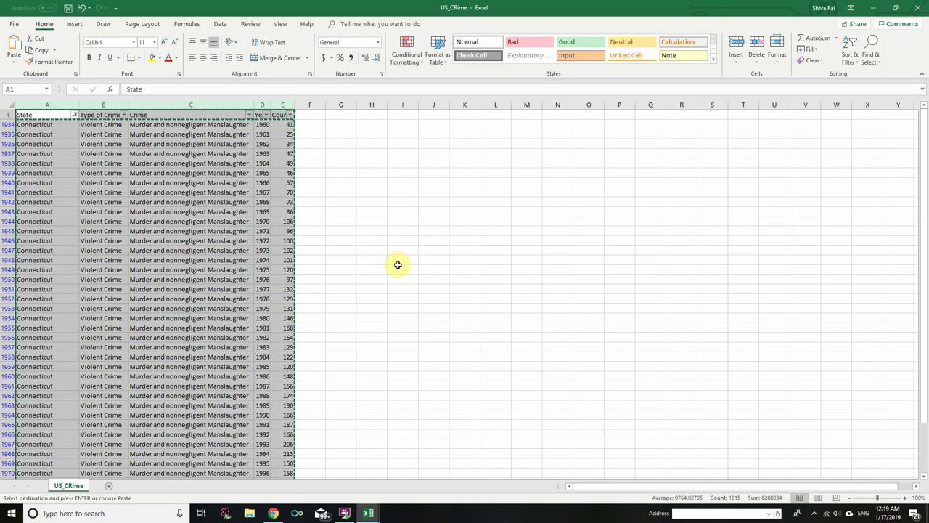
left_click(110, 488)
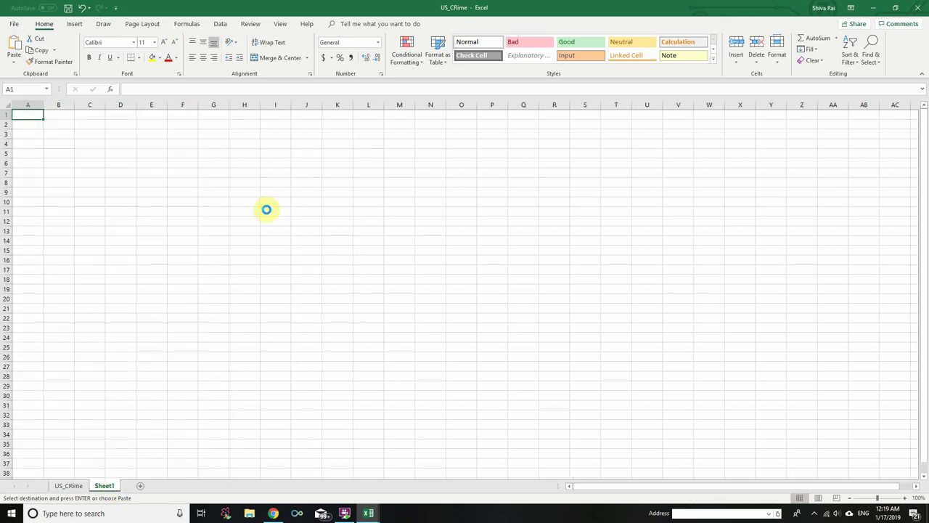
key("ctrl+v")
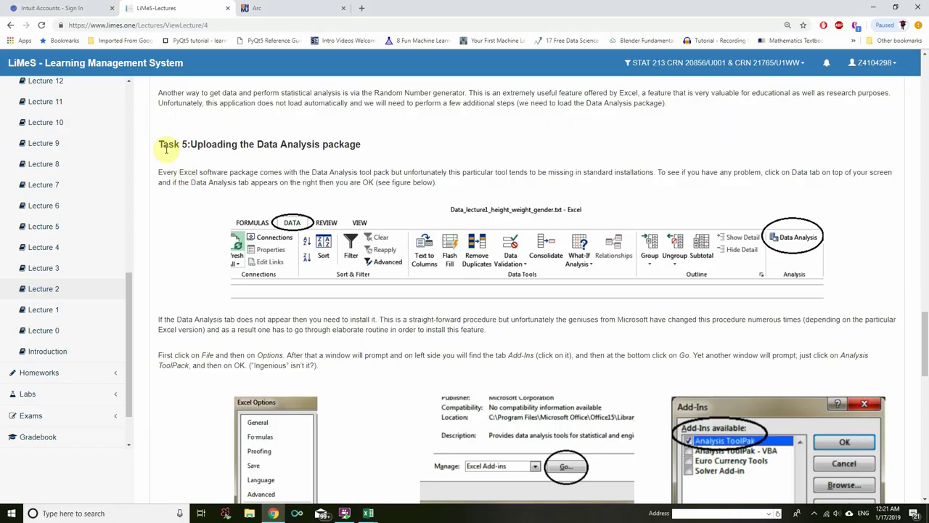
Step: Read the Task 5 instructions on uploading the Data Analysis package on the Lecture 2 page in Chrome
left_click_drag(160, 146, 368, 147)
left_click(209, 172)
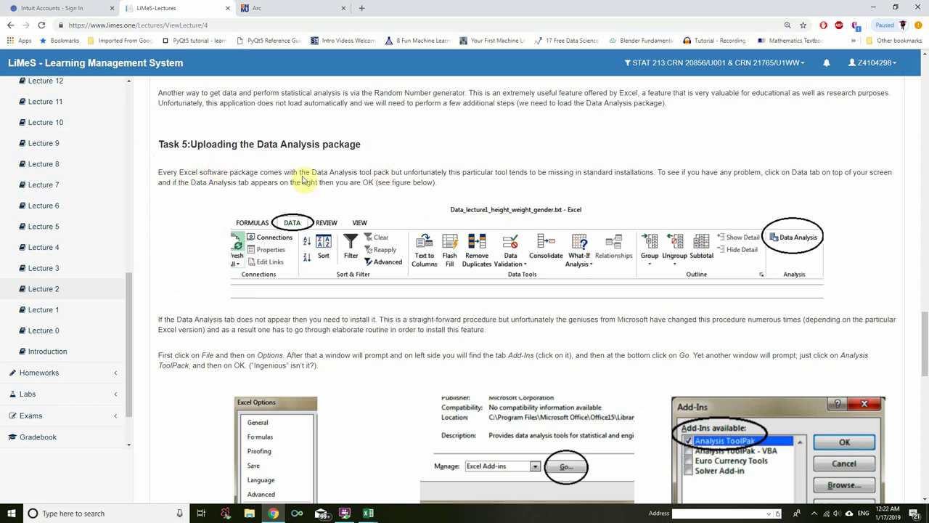
scroll(654, 352, "down", 3)
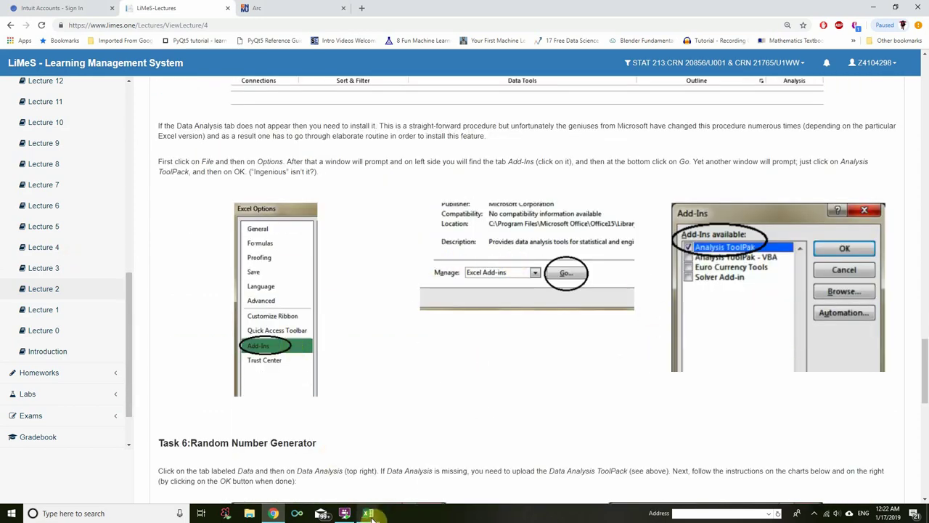
Step: Switch to a blank workbook in Excel and enable the Analysis ToolPak add-in through the Excel options
mouse_move(371, 516)
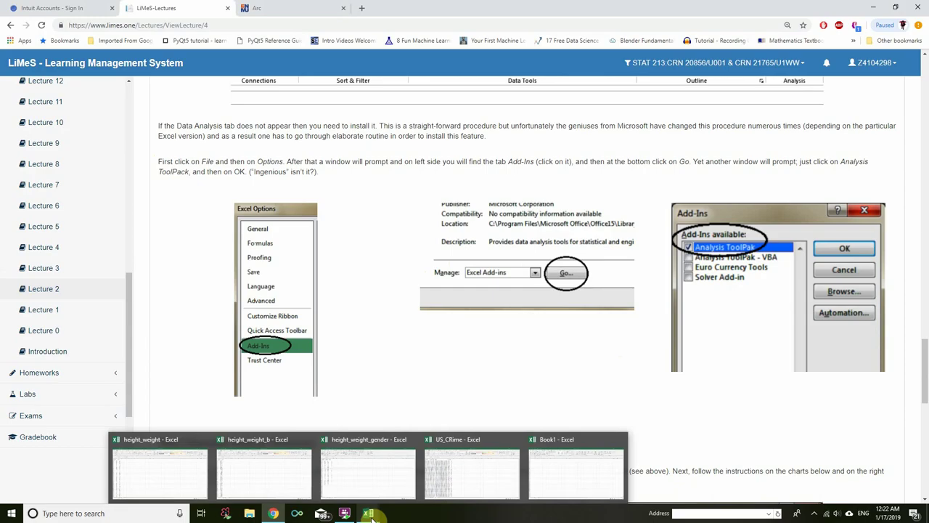
left_click(566, 472)
key("ctrl+Home")
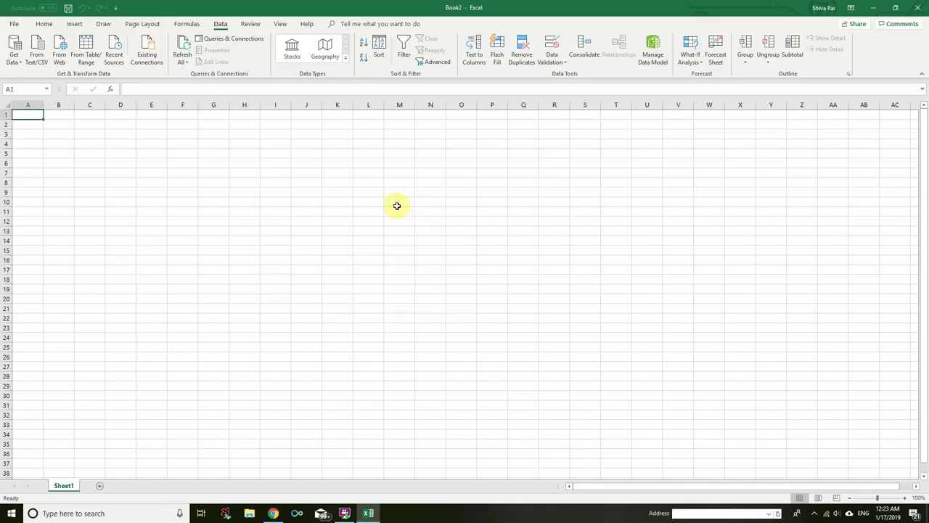
left_click(14, 23)
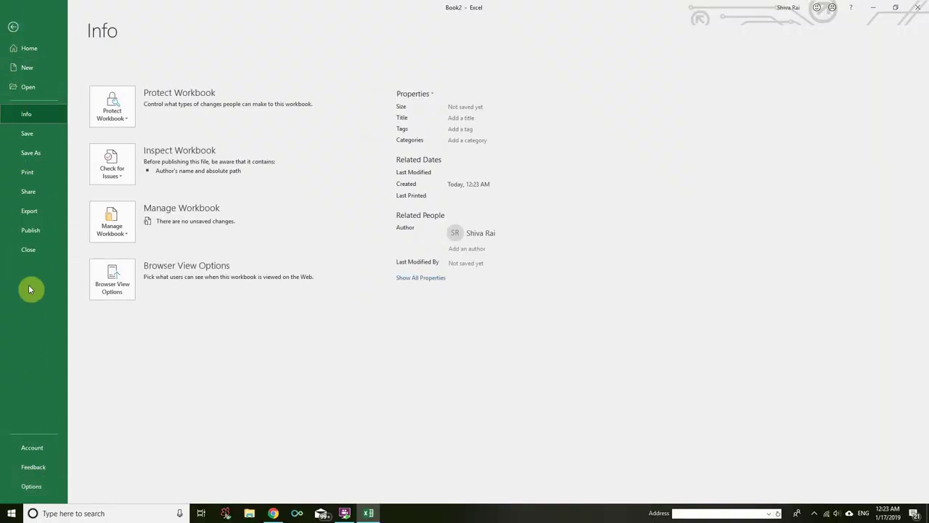
left_click(31, 487)
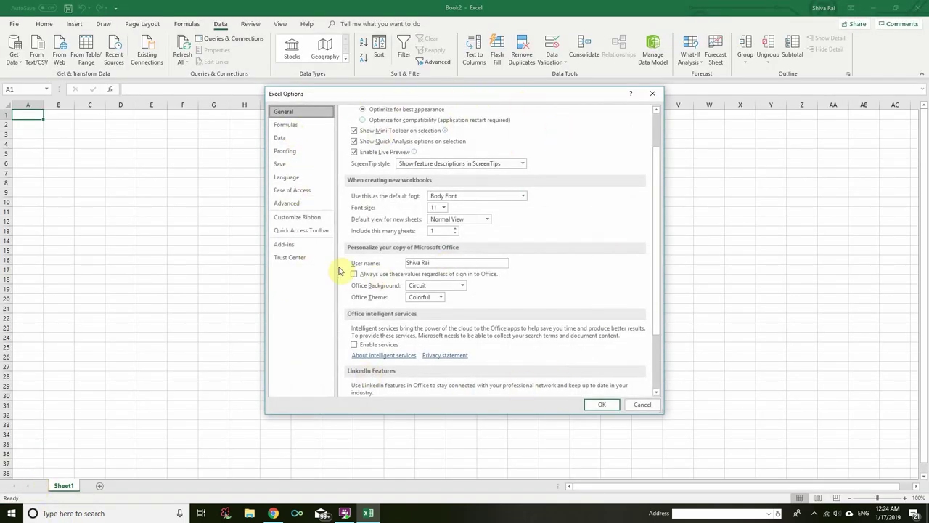
left_click(297, 246)
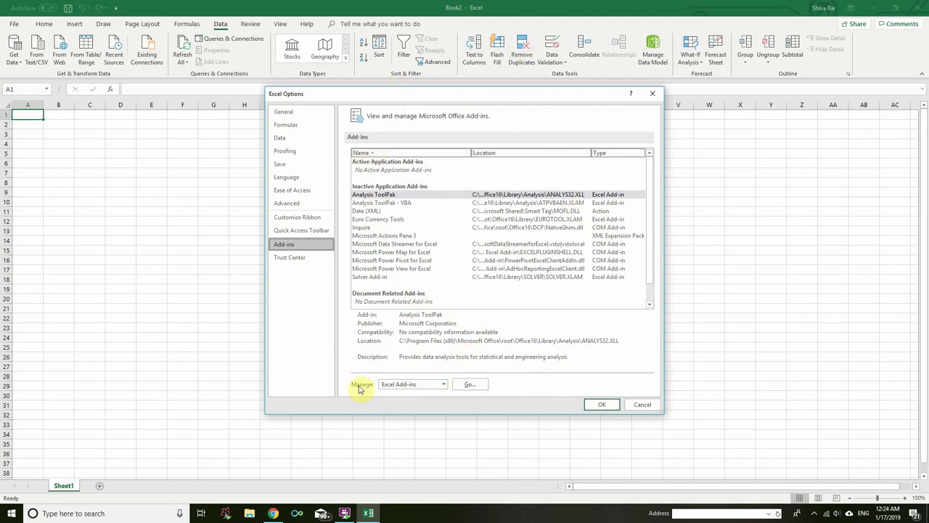
left_click(472, 385)
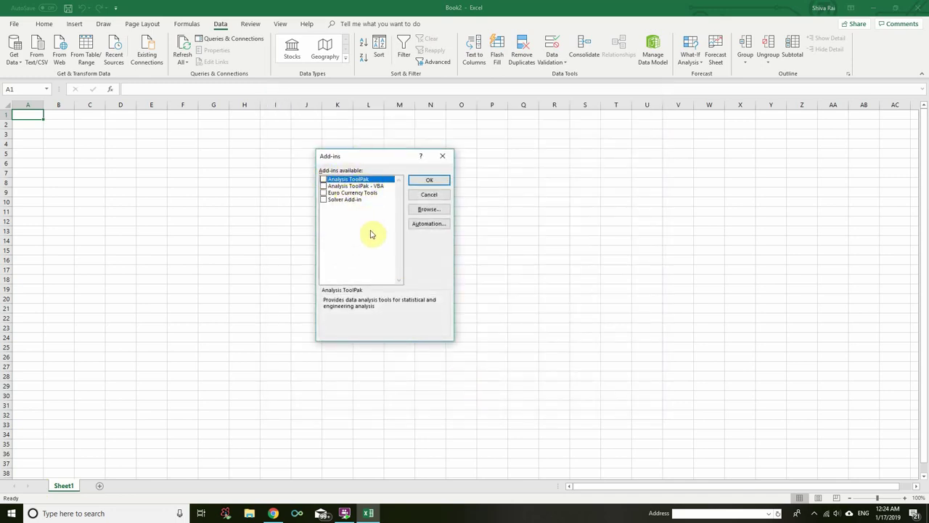
left_click(323, 179)
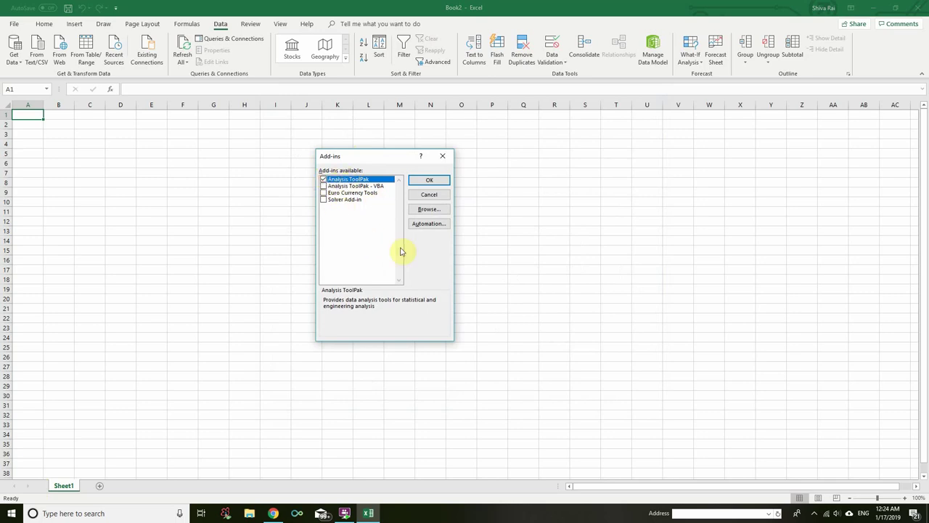
left_click(430, 181)
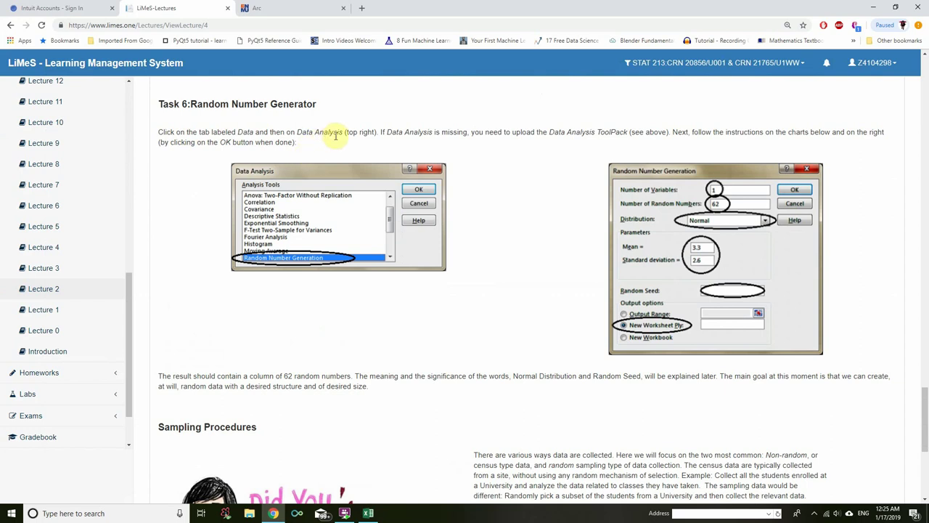
Step: Check the Task 6 instructions on the lecture page, return to the blank Excel workbook and open the Random Number Generation analysis tool
left_click_drag(390, 133, 886, 133)
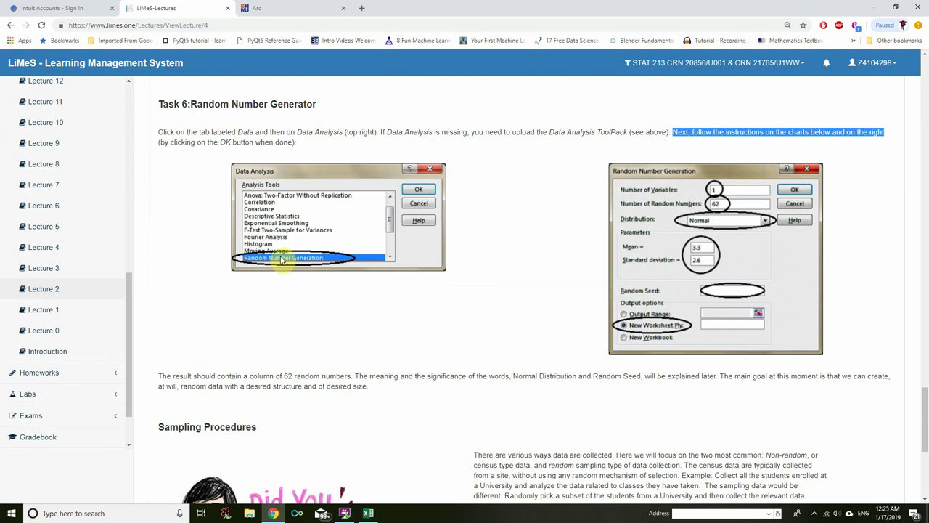
left_click(369, 513)
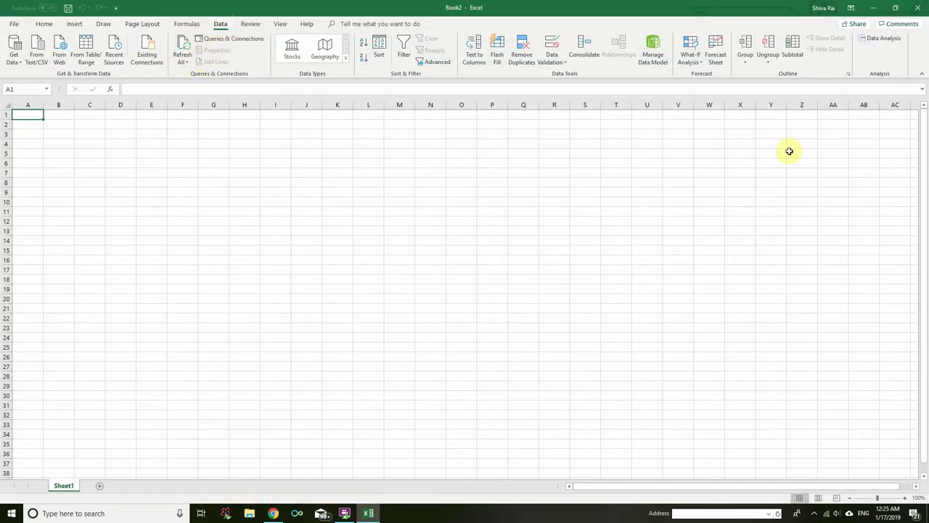
left_click(885, 43)
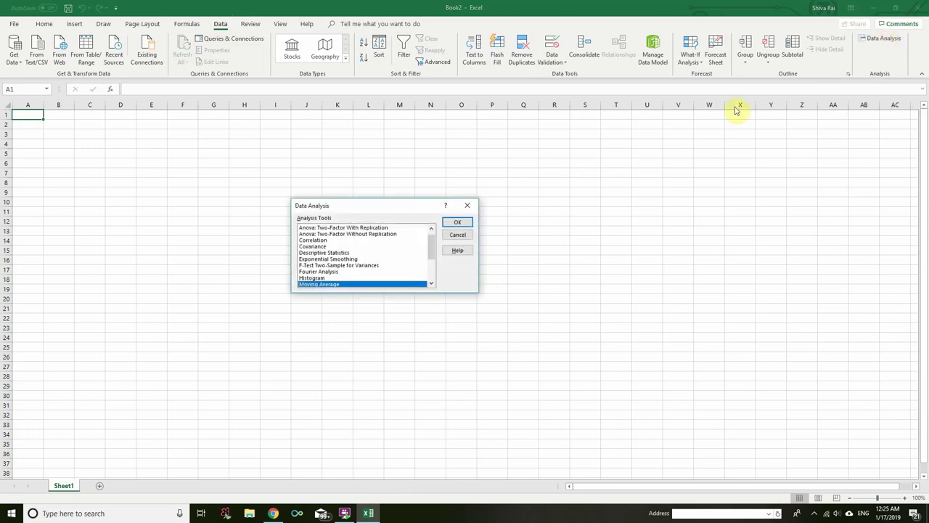
left_click(431, 228)
left_click_drag(428, 241, 426, 266)
left_click(349, 240)
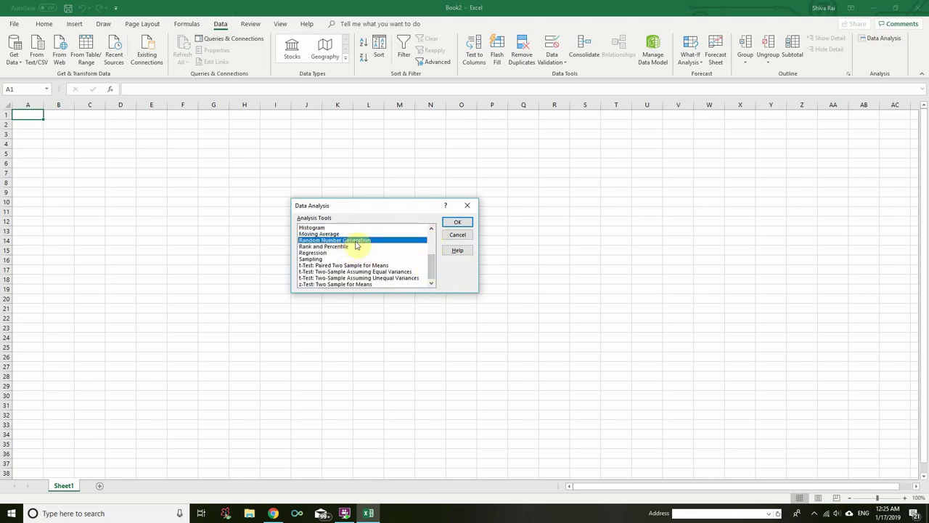
left_click(457, 221)
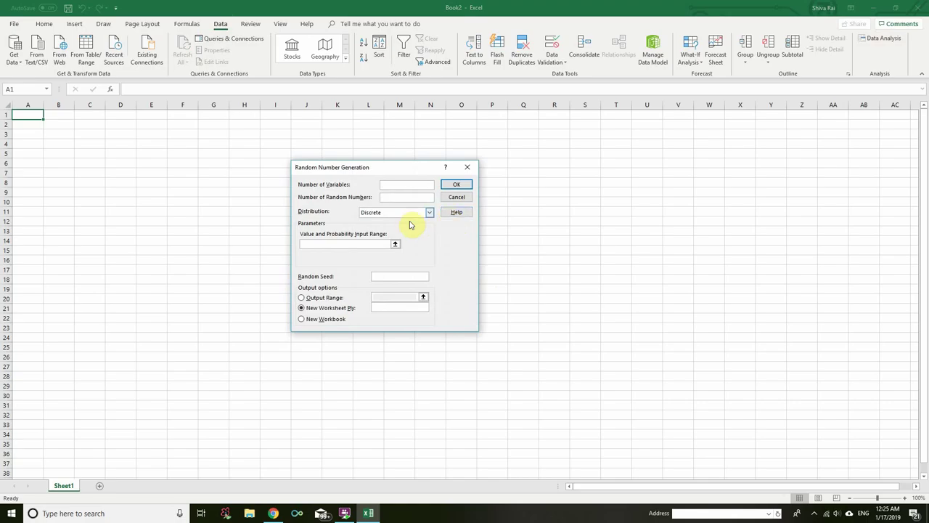
Step: Following the lecture's Task 6 figure, set 1 variable, 62 random numbers and the Normal distribution
left_click(272, 513)
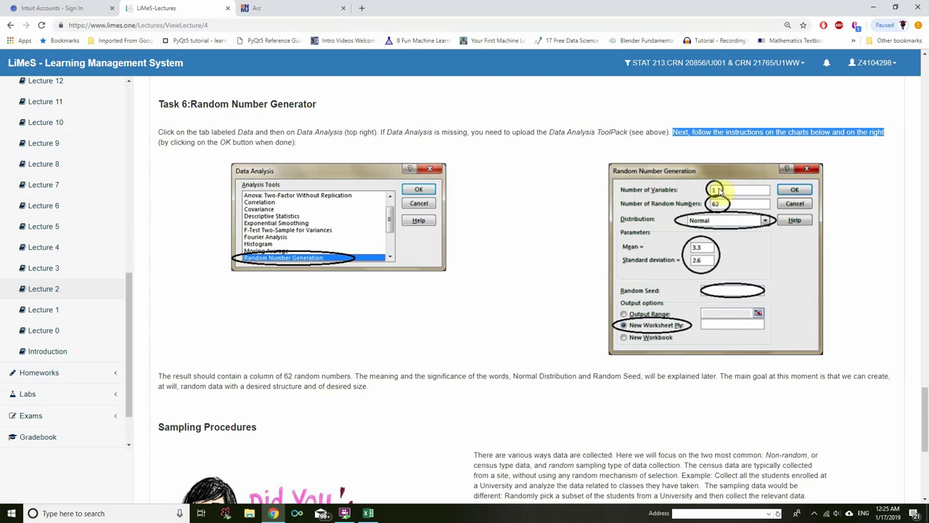
left_click(368, 513)
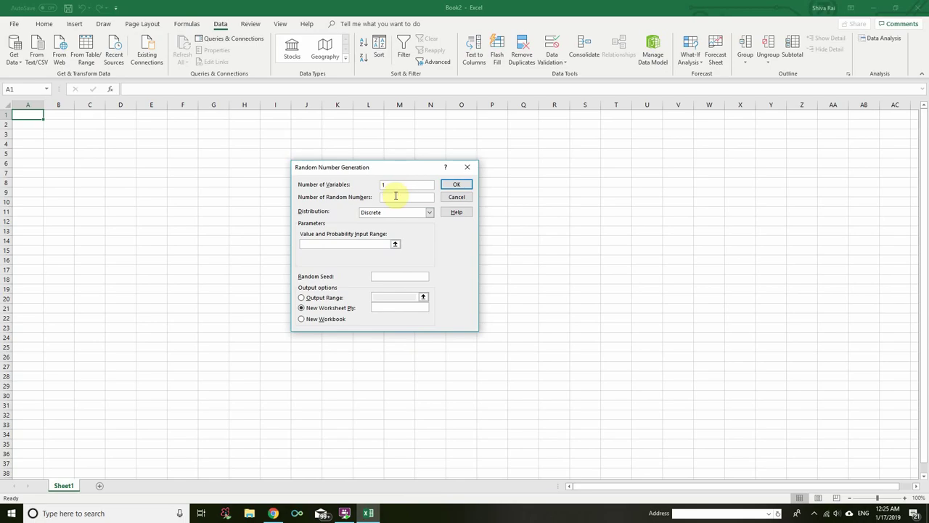
key("alt+Tab")
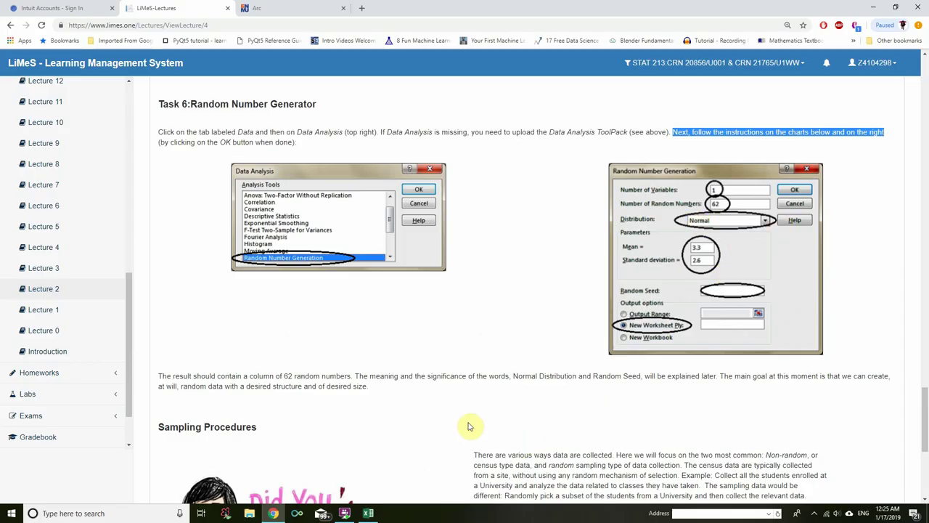
key("alt+Tab")
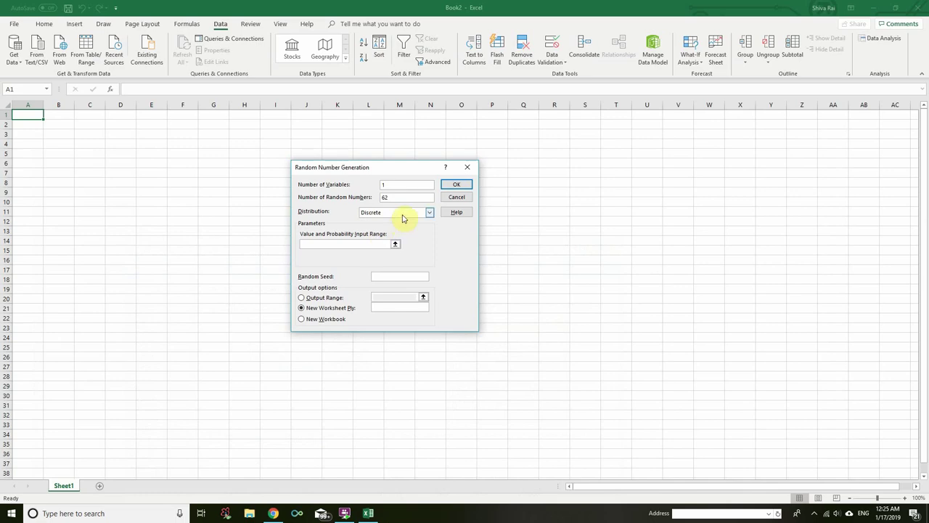
left_click(430, 212)
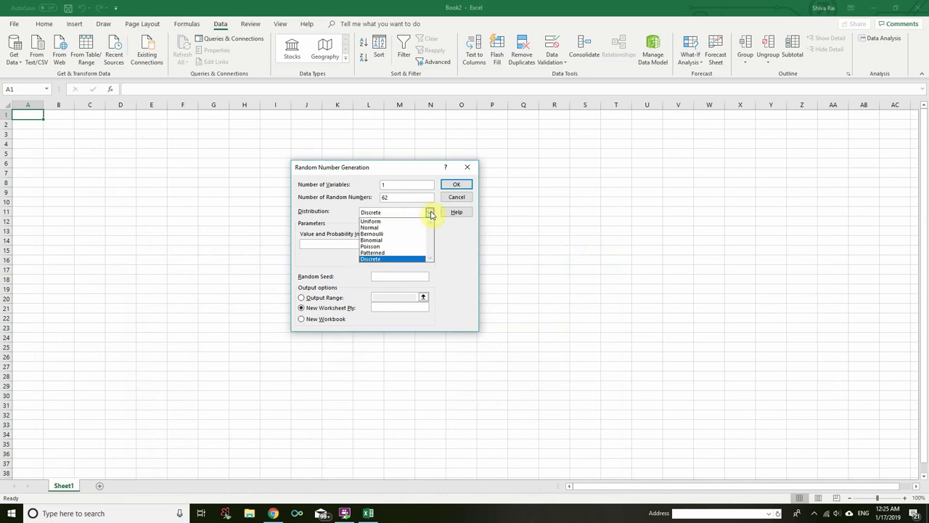
left_click(381, 228)
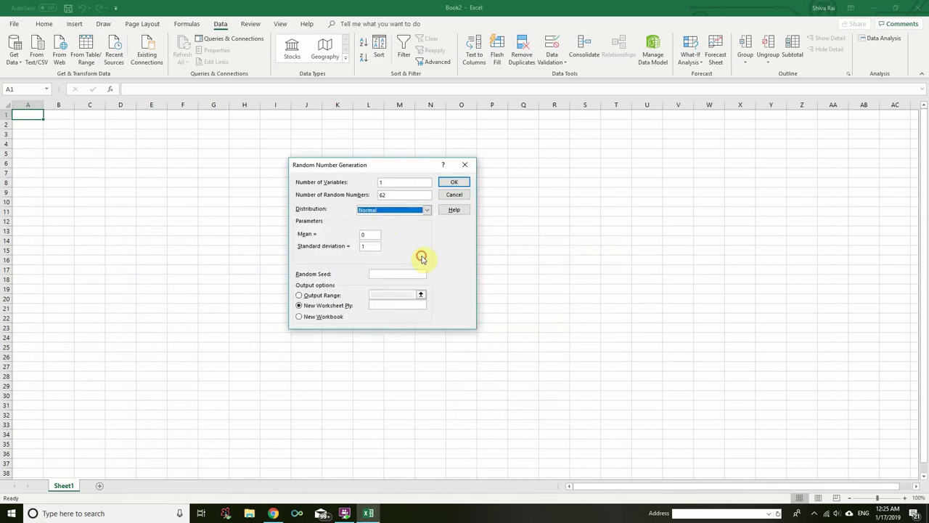
Step: Set the mean to 3.3 and the standard deviation to 2.6 as in the lecture, and generate the numbers on a new worksheet
left_click(273, 513)
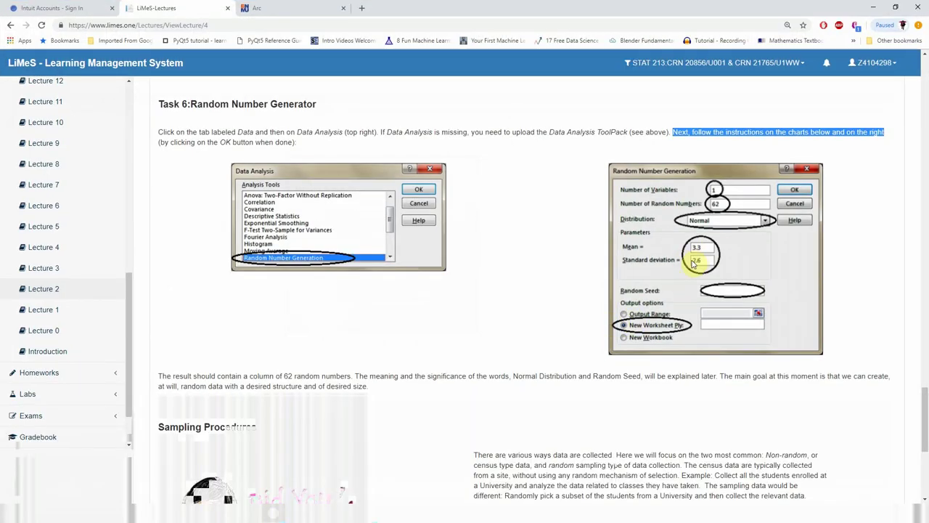
left_click(275, 517)
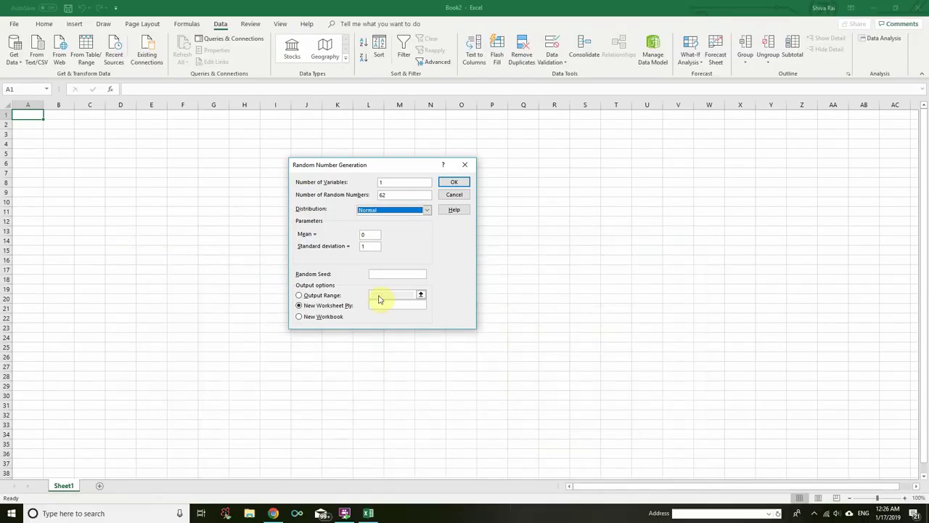
left_click(370, 234)
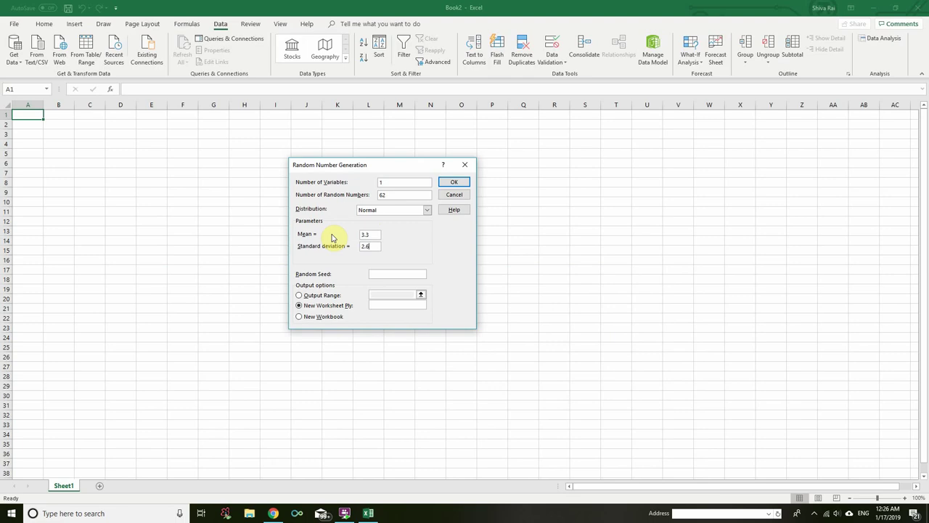
left_click(273, 513)
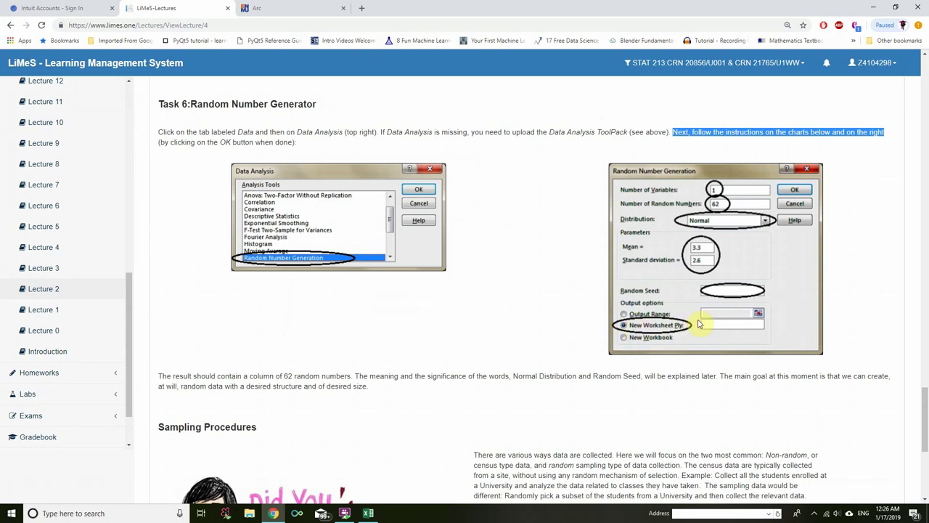
left_click(274, 514)
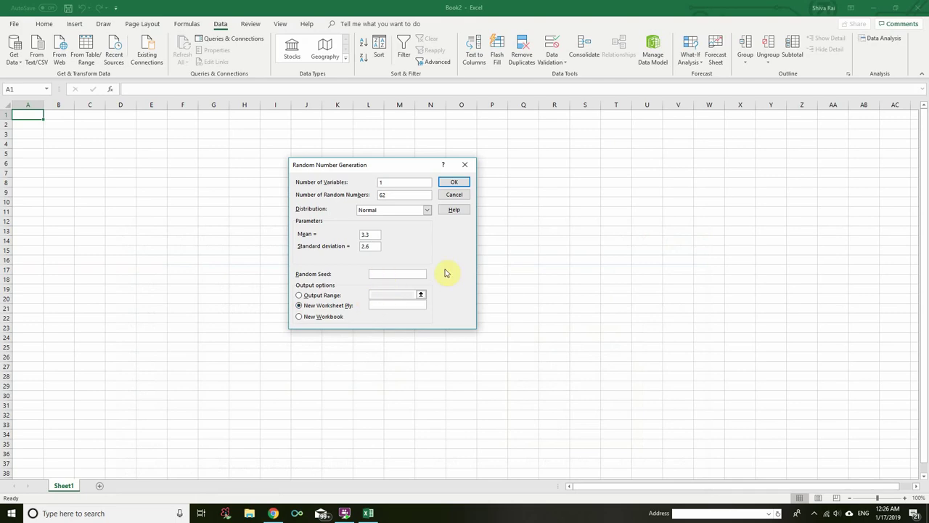
left_click(451, 183)
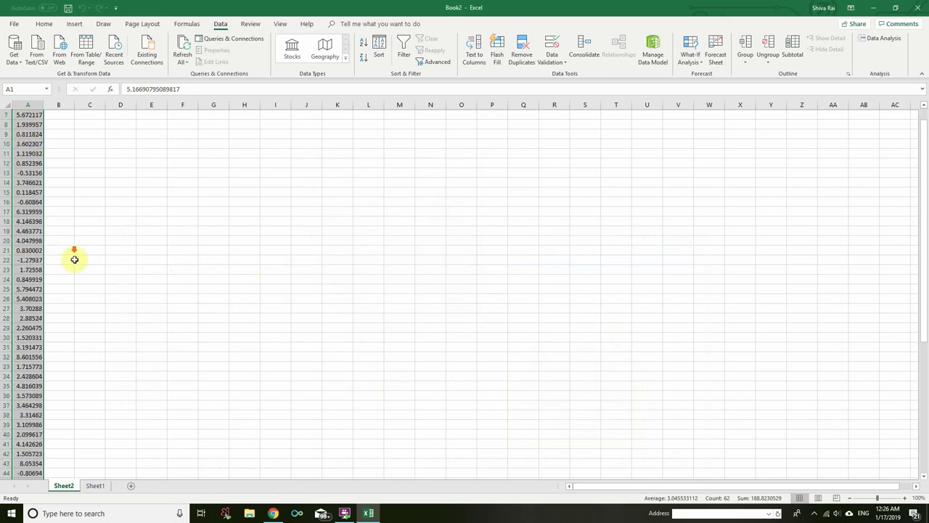
Step: Look through the generated random numbers in column A down to the last value in cell A62
scroll(74, 260, "down", 13)
scroll(87, 320, "up", 13)
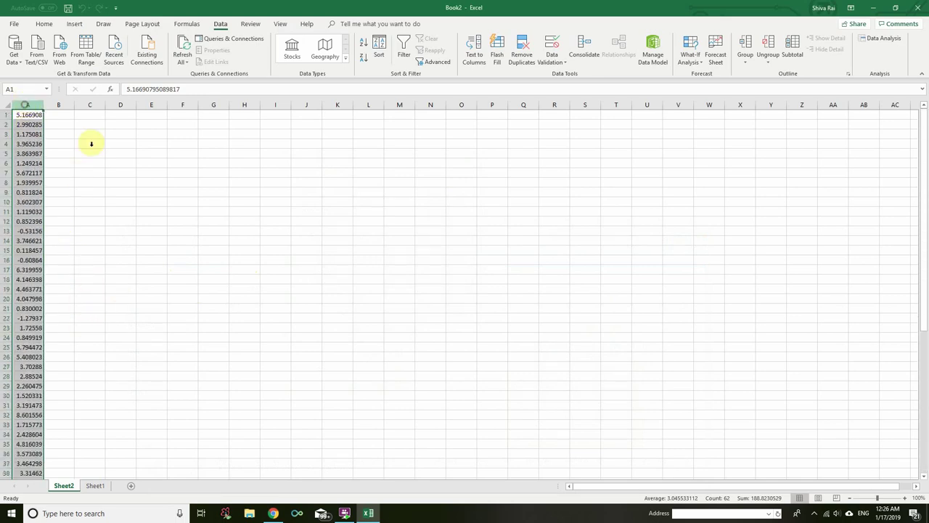
left_click(153, 212)
scroll(153, 306, "down", 15)
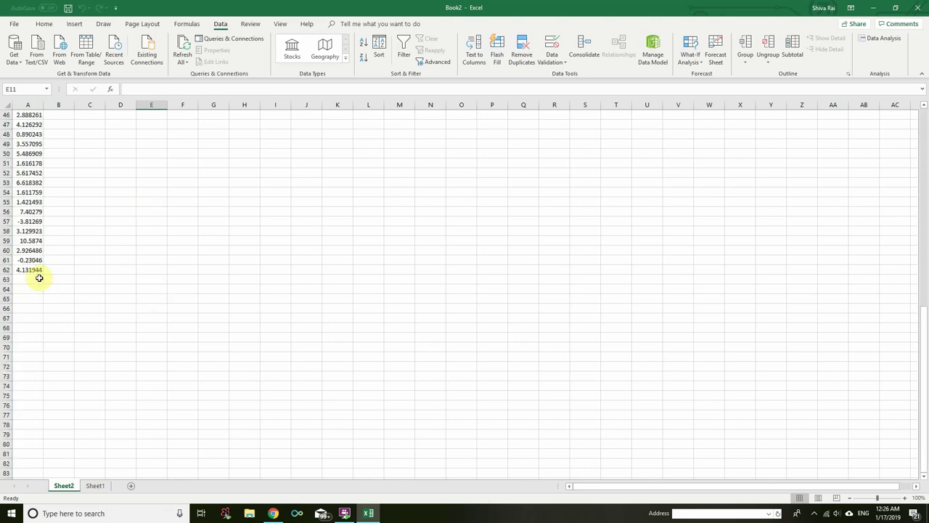
left_click(35, 270)
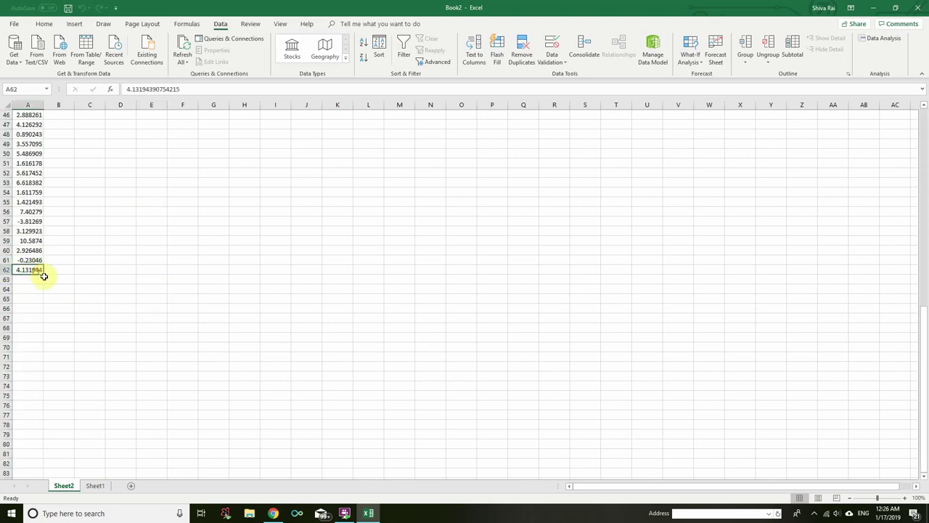
Step: Return to the top of the random numbers, then switch to Chrome and go to the lecture's Sampling Procedures section
scroll(126, 302, "up", 11)
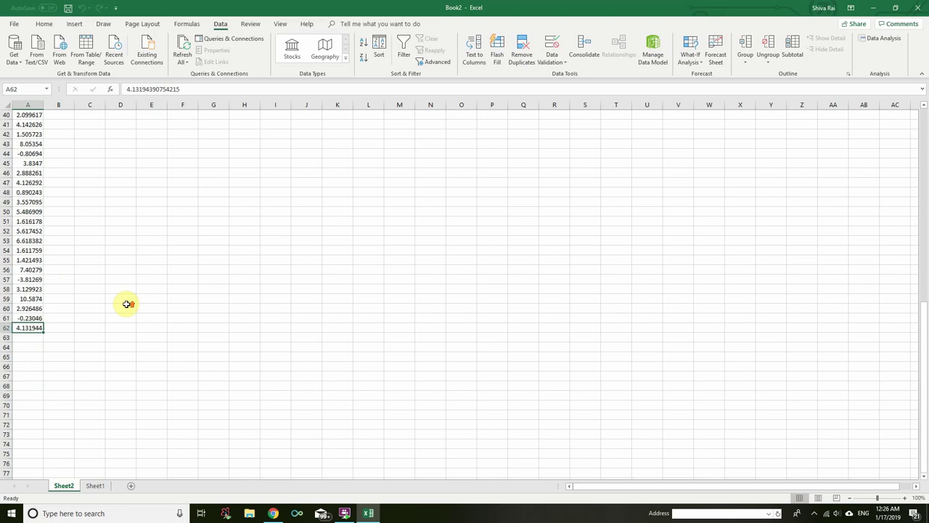
scroll(125, 305, "up", 4)
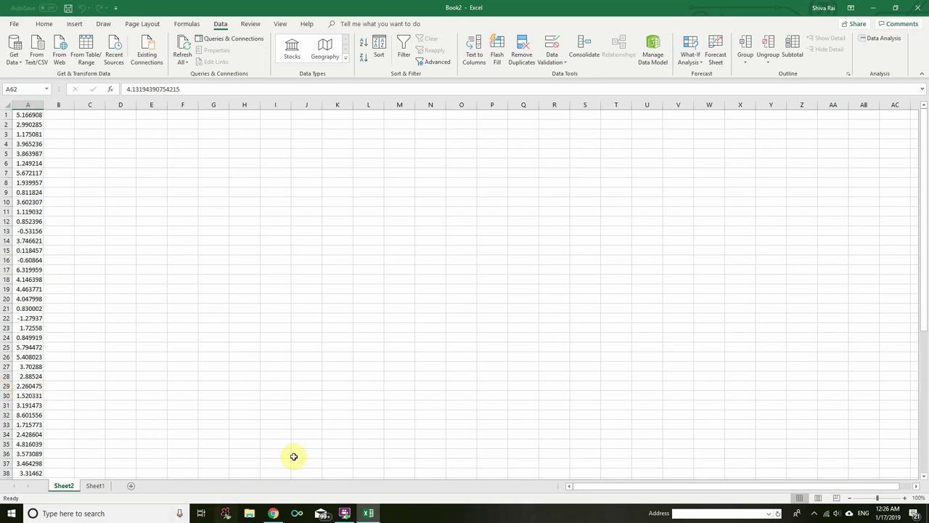
left_click(273, 514)
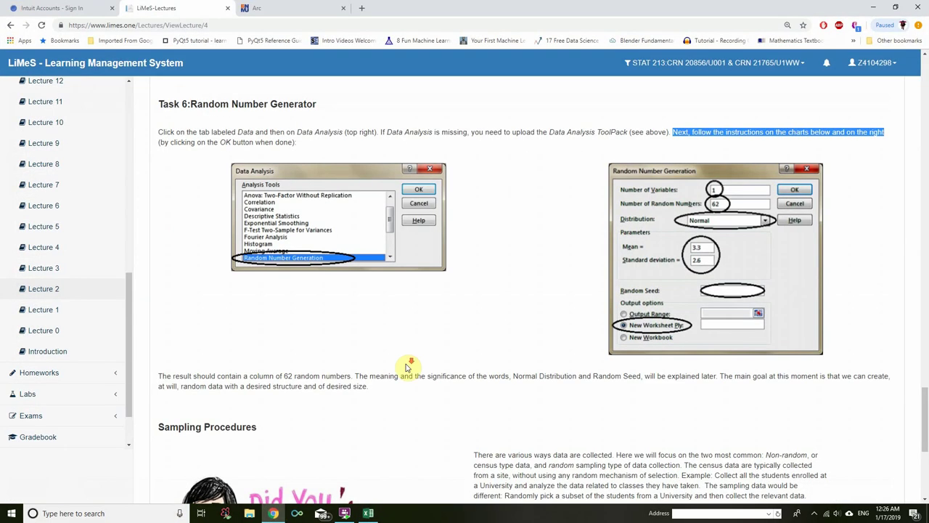
scroll(406, 366, "down", 4)
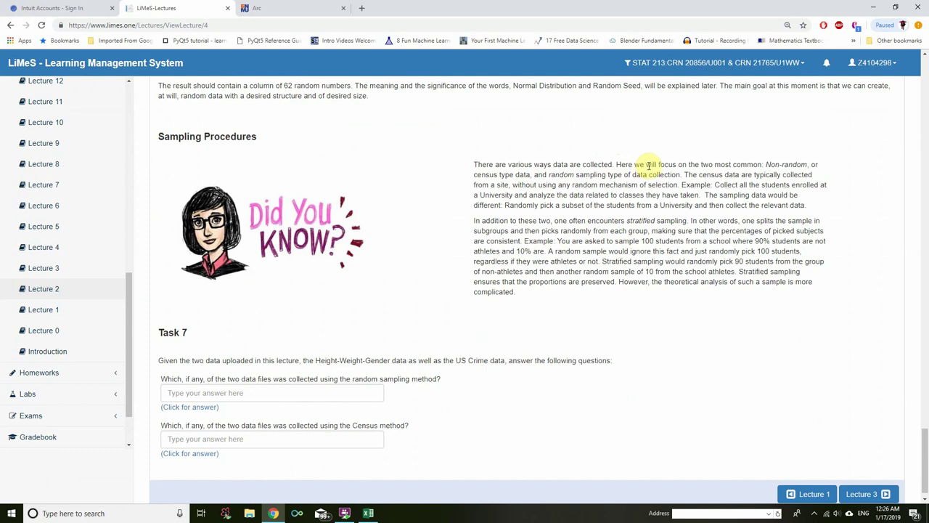
Step: Read the Sampling Procedures paragraph on census and random data collection, including the university student examples
left_click_drag(767, 165, 811, 165)
left_click_drag(477, 176, 804, 175)
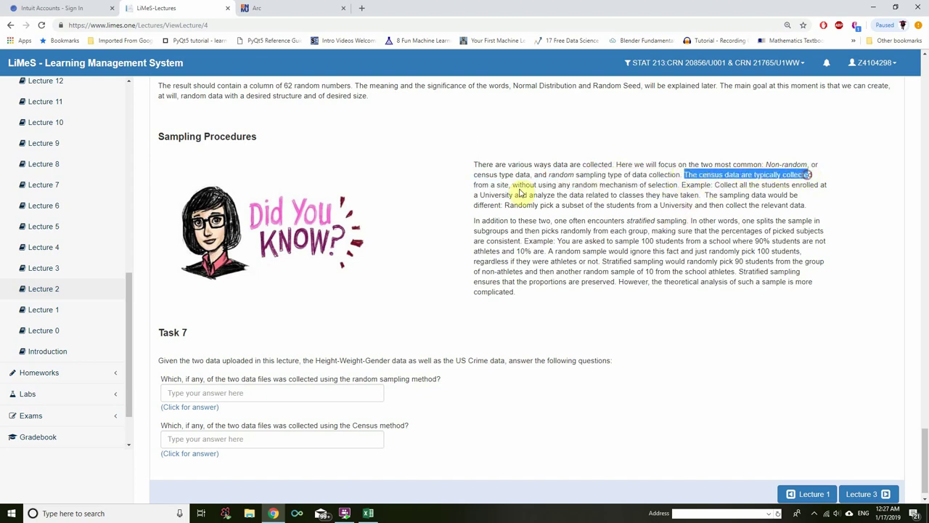
left_click_drag(512, 185, 680, 187)
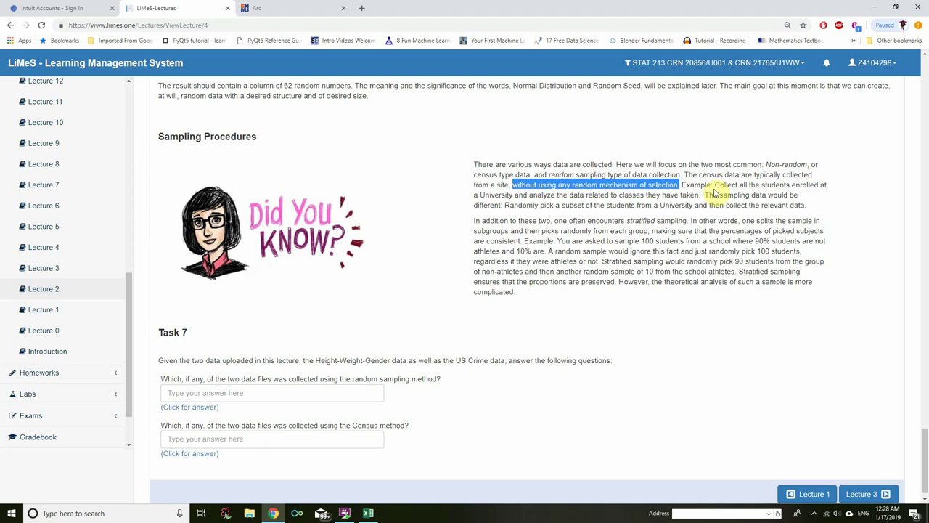
left_click_drag(726, 184, 828, 186)
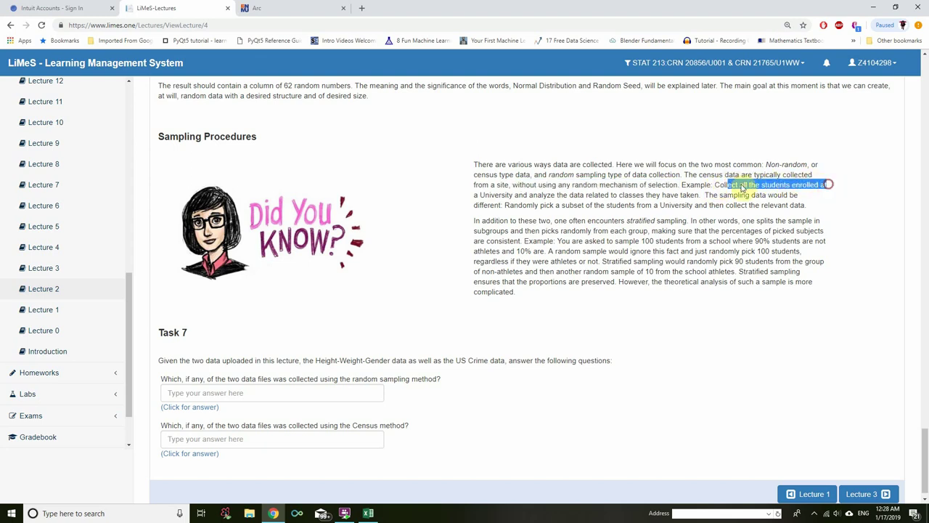
left_click(475, 194)
left_click_drag(494, 196, 704, 195)
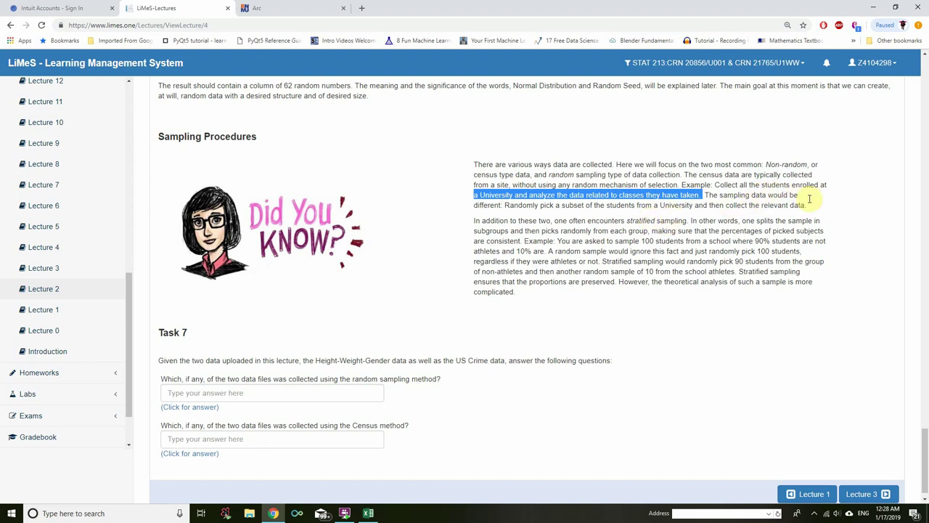
left_click_drag(506, 205, 811, 209)
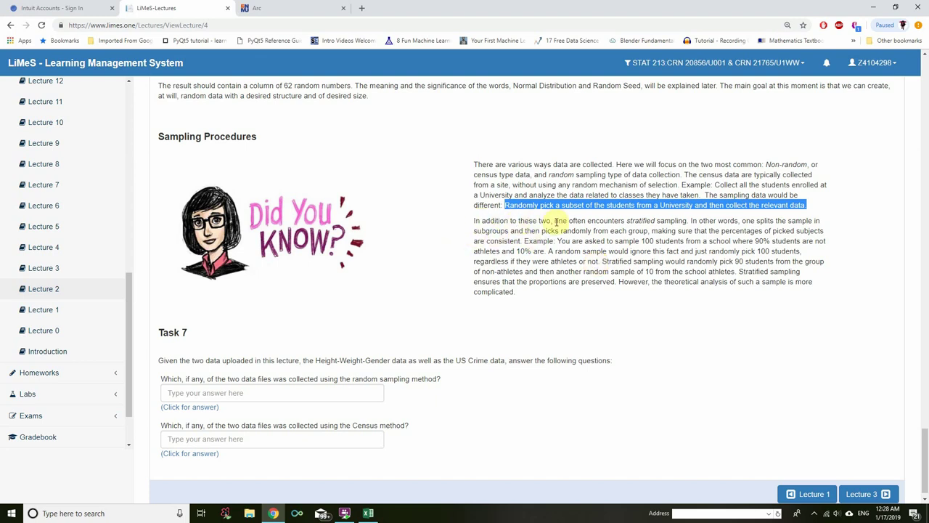
Step: Read the paragraph on stratified sampling and its example of sampling 100 students from athletes and non-athletes
left_click_drag(555, 222, 835, 225)
left_click_drag(476, 231, 833, 236)
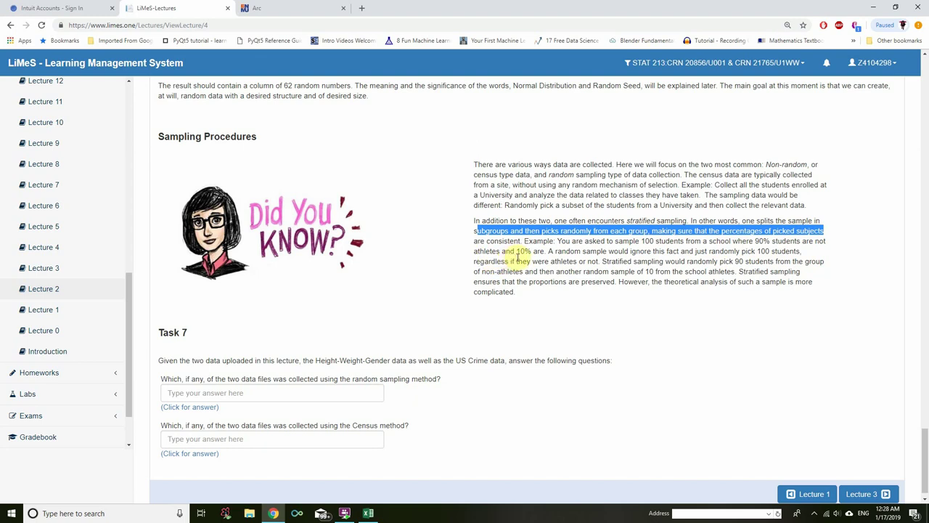
left_click_drag(518, 252, 544, 252)
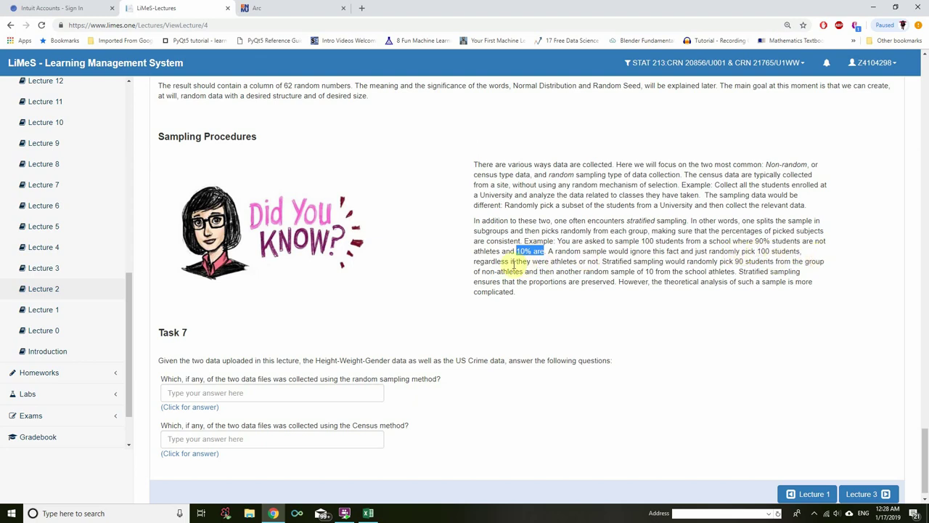
left_click_drag(602, 262, 823, 263)
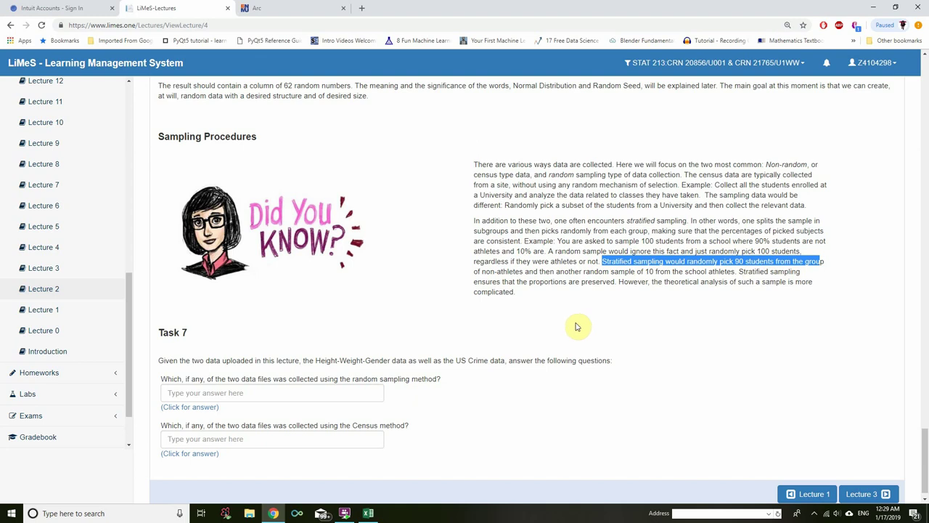
Step: Read the Task 7 introduction and its question about which data file was collected by random sampling
left_click_drag(158, 360, 312, 360)
left_click_drag(315, 360, 622, 363)
left_click(165, 380)
left_click_drag(207, 379, 444, 382)
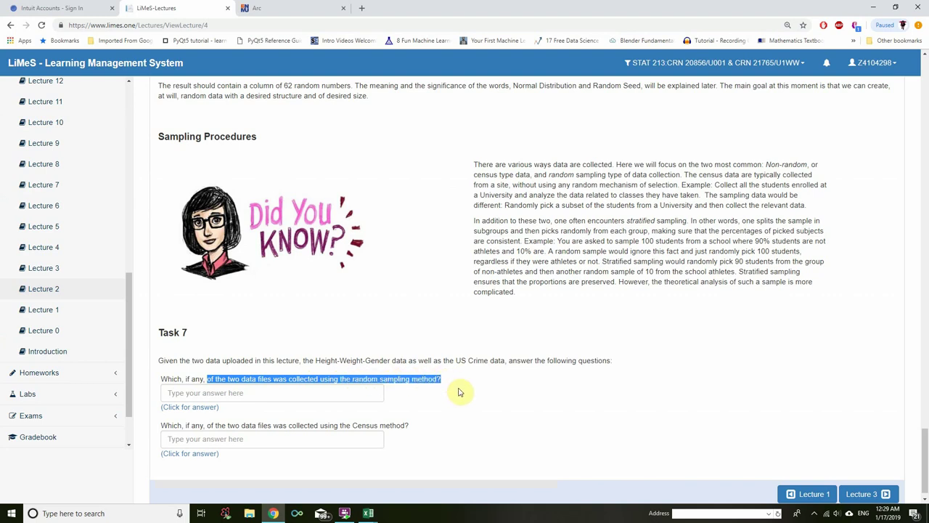
left_click(459, 392)
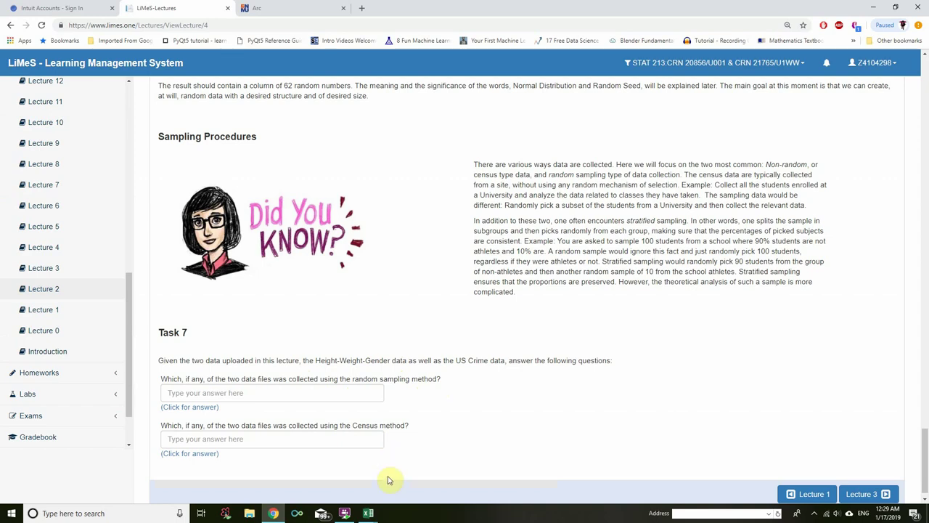
Step: Switch to the US_CRime workbook in Excel, look through its crime records and return to cell A1
mouse_move(368, 512)
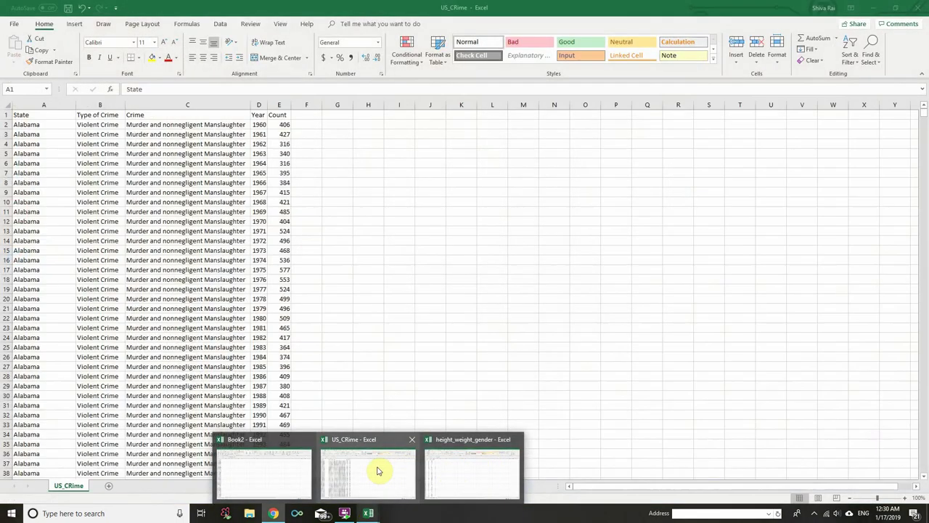
left_click(377, 468)
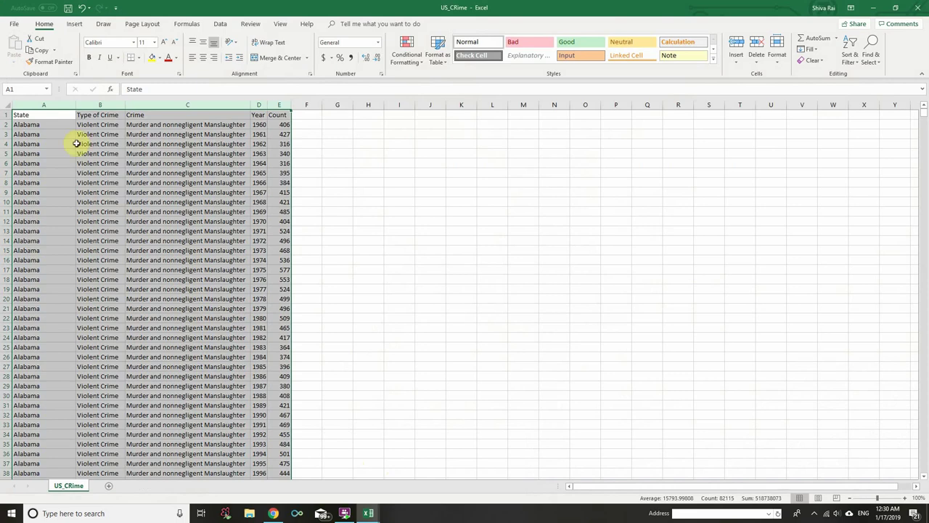
scroll(147, 192, "down", 20)
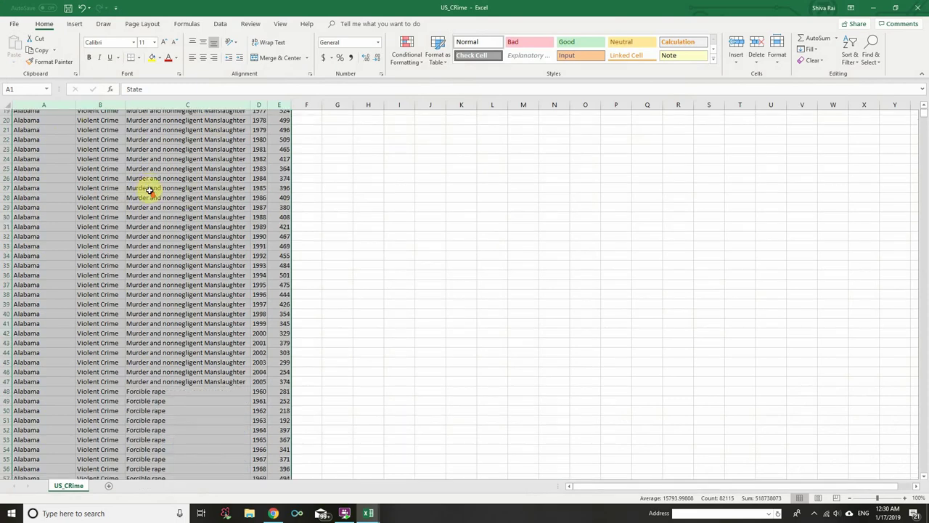
scroll(150, 190, "down", 20)
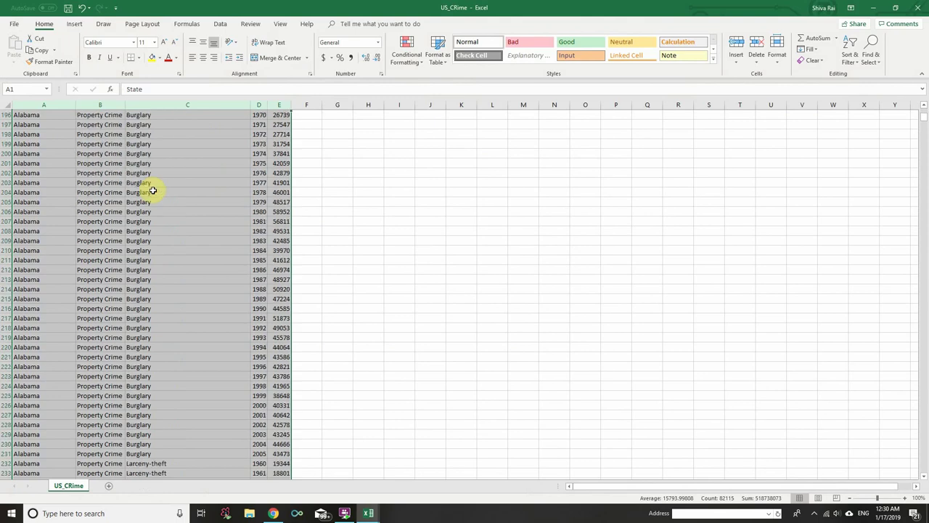
key("ctrl+Home")
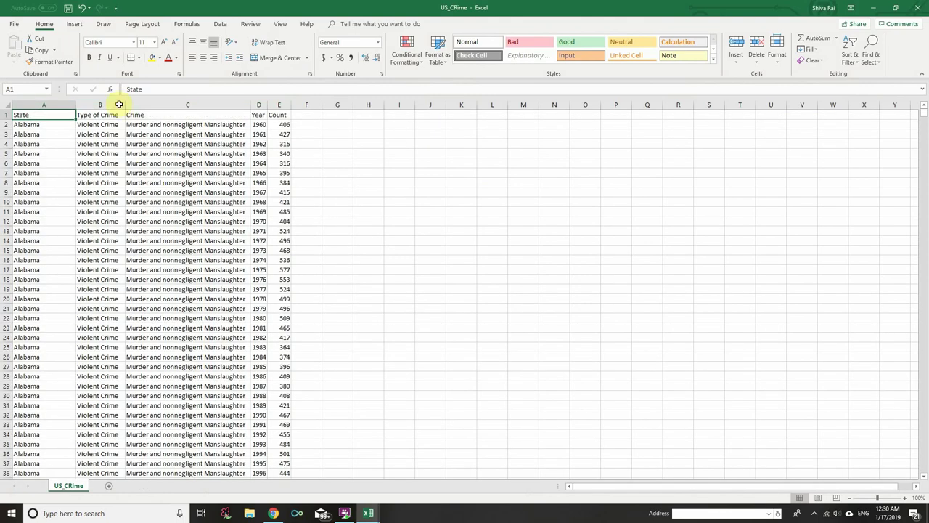
Step: Turn on filtering for the US_CRime header row and check which values the State and Year columns contain
left_click(850, 49)
left_click(862, 113)
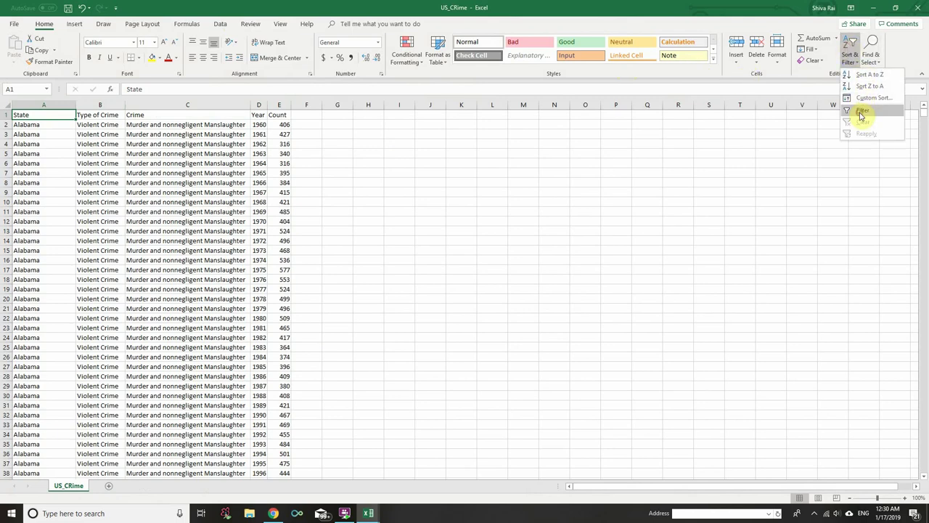
left_click(70, 115)
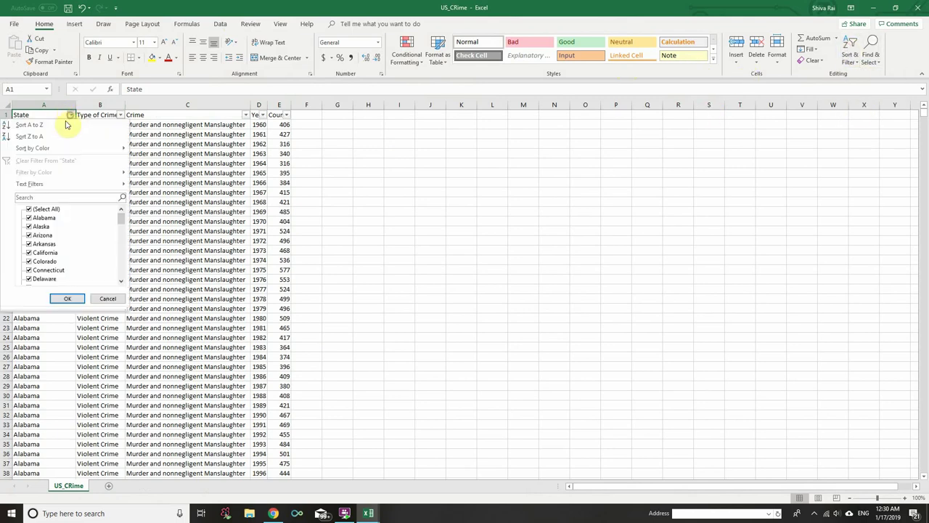
scroll(50, 261, "down", 10)
left_click(67, 299)
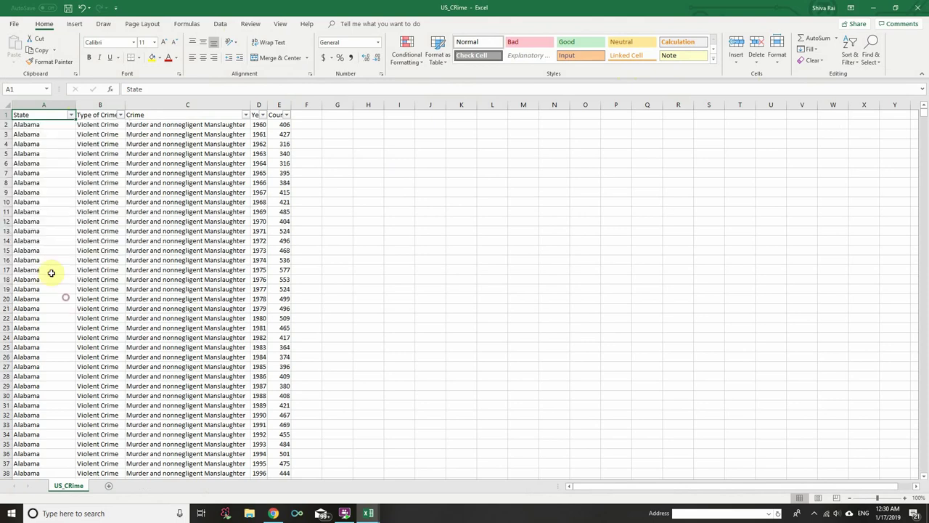
left_click(262, 115)
left_click_drag(260, 218, 259, 270)
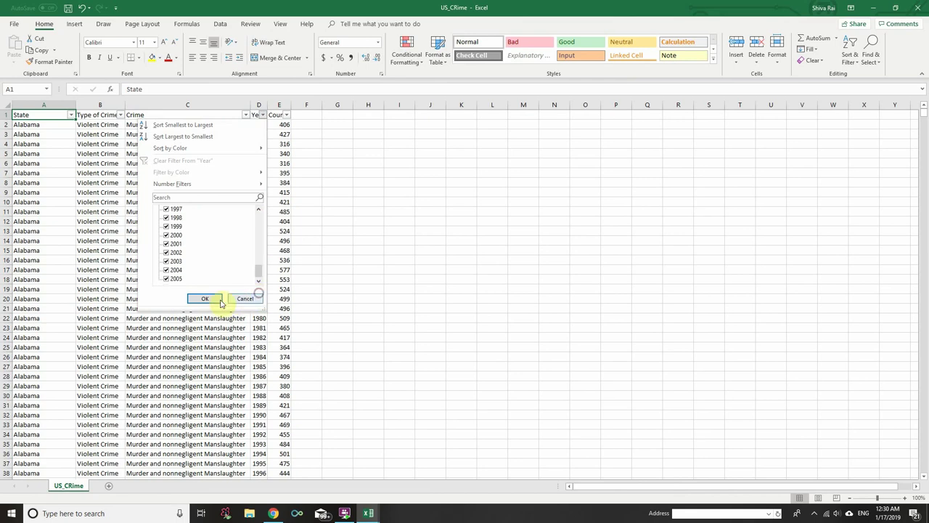
left_click(245, 298)
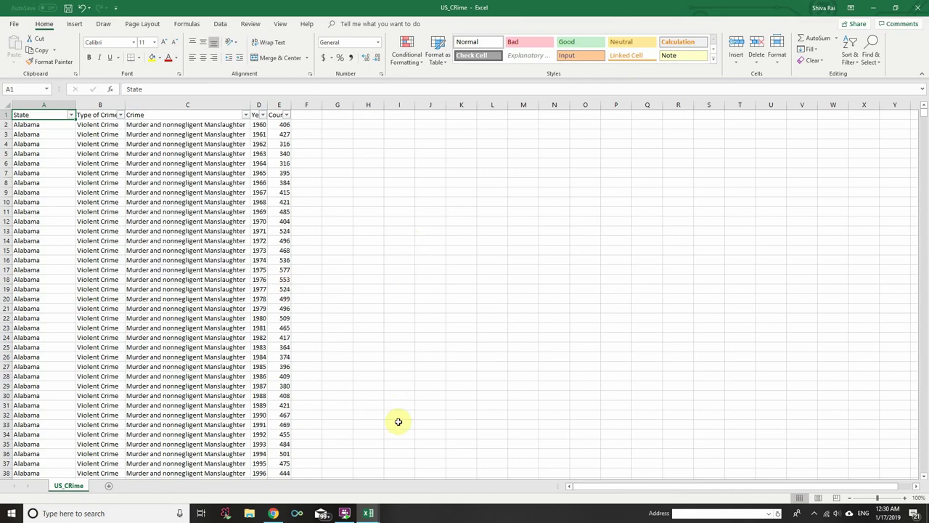
Step: On the lecture page in Chrome, answer the Task 7 Census method question with "us crime" and reveal the correct answer
left_click(273, 513)
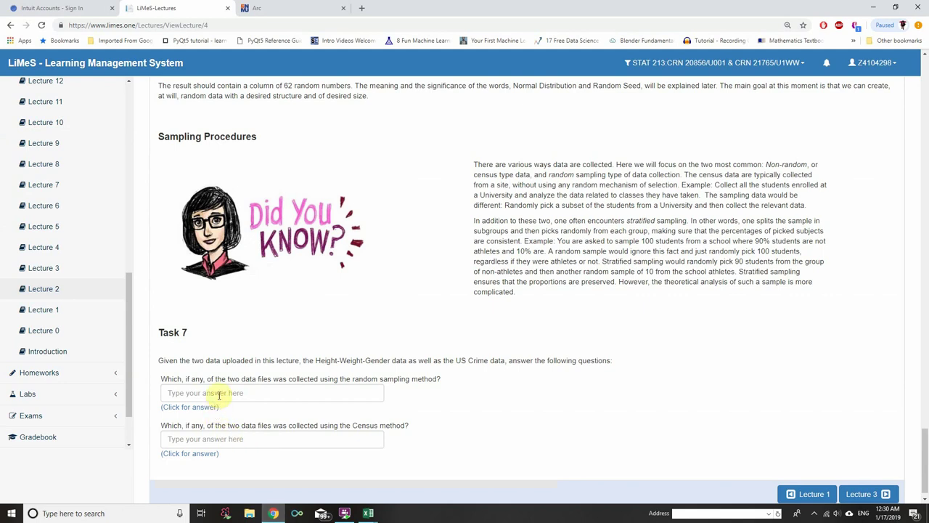
left_click(218, 438)
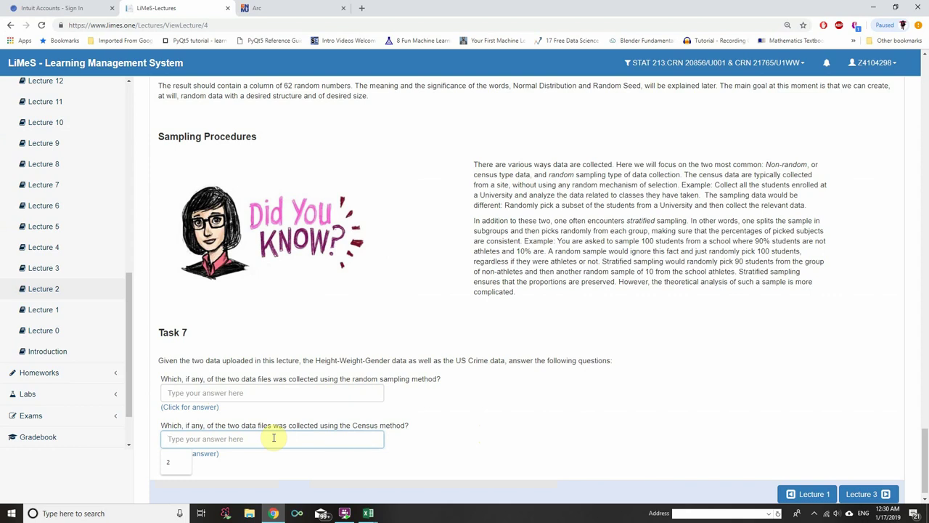
type("us crime")
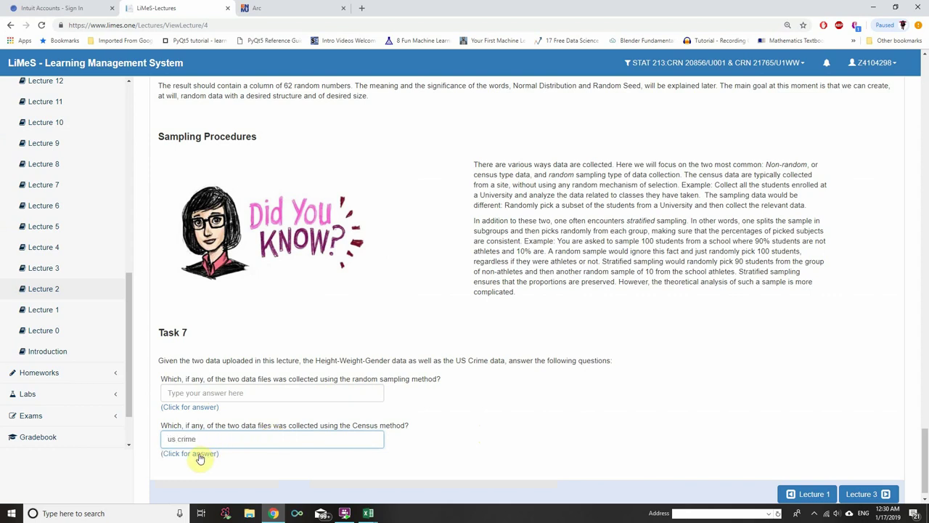
left_click(196, 454)
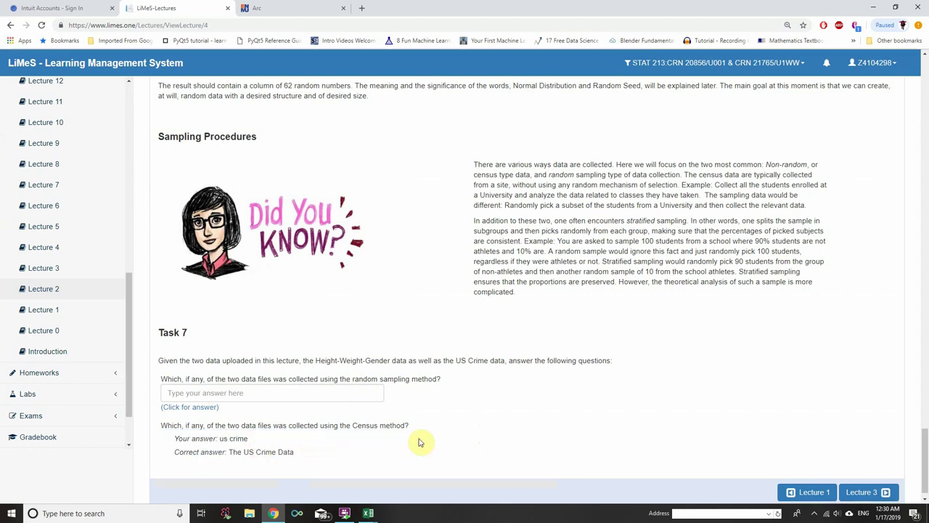
Step: Reread the random sampling question, then examine the height_weight_gender workbook in Excel from its first to its last record
left_click_drag(207, 379, 456, 380)
mouse_move(368, 513)
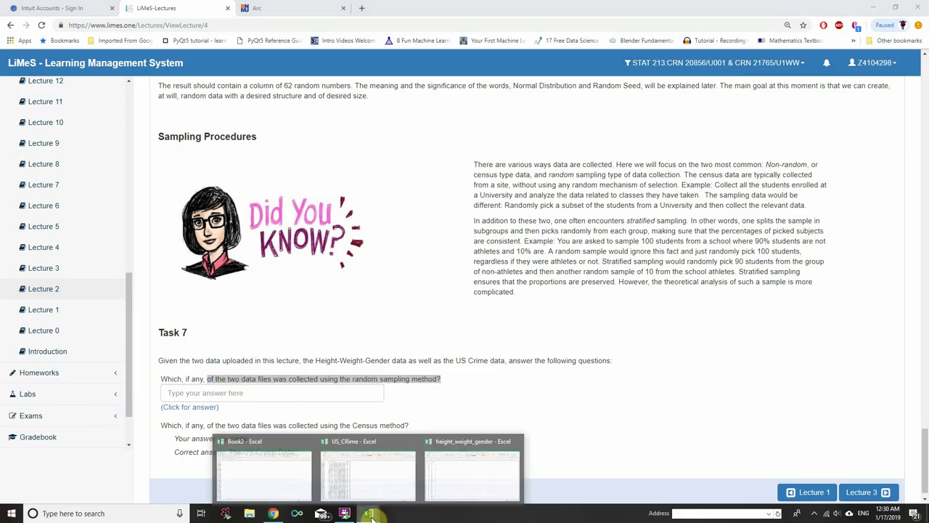
left_click(464, 471)
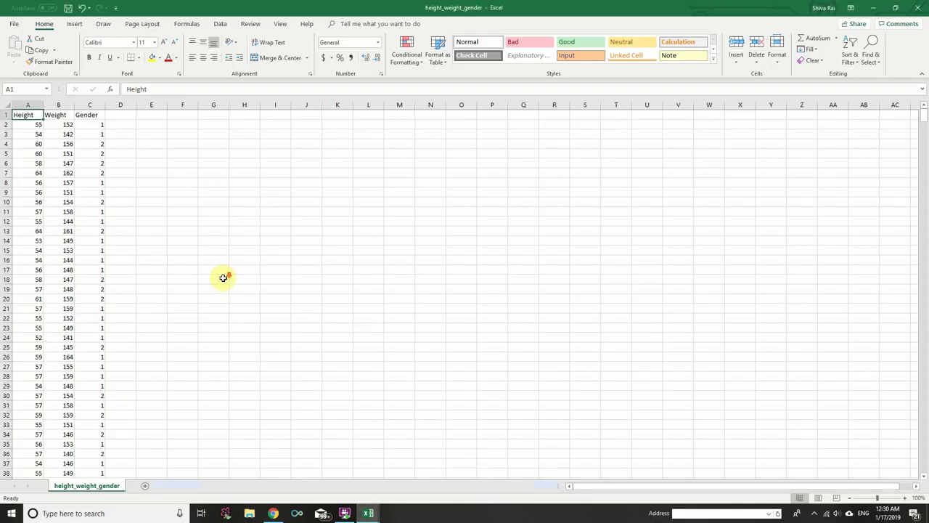
scroll(224, 278, "down", 17)
key("ctrl+End")
scroll(227, 275, "down", 3)
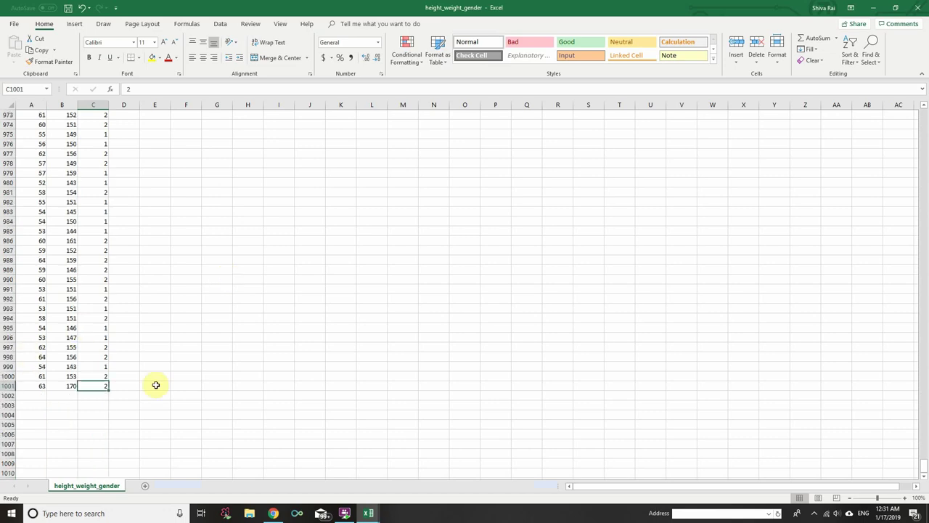
key("ctrl+Home")
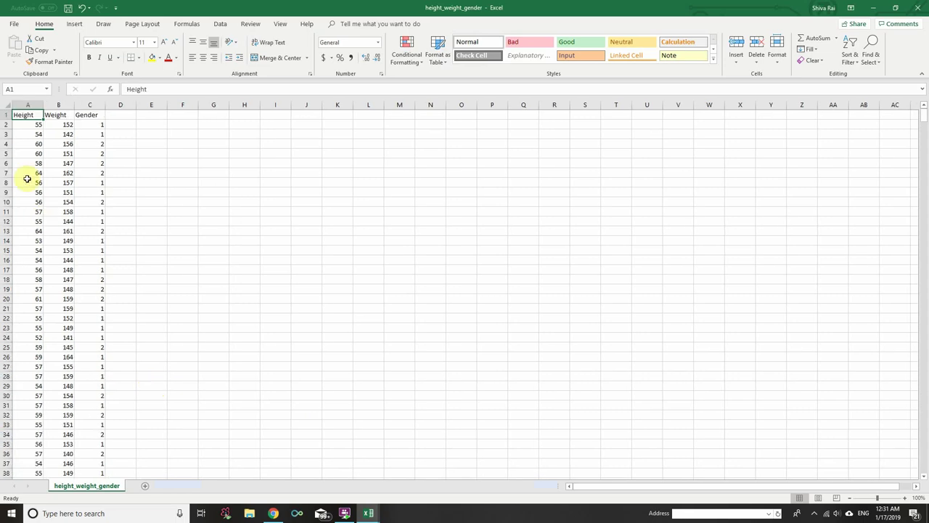
Step: Back on the lecture page in Chrome, answer the random sampling question with "Ht wt gender" and request the correct answer
left_click(273, 513)
left_click(270, 397)
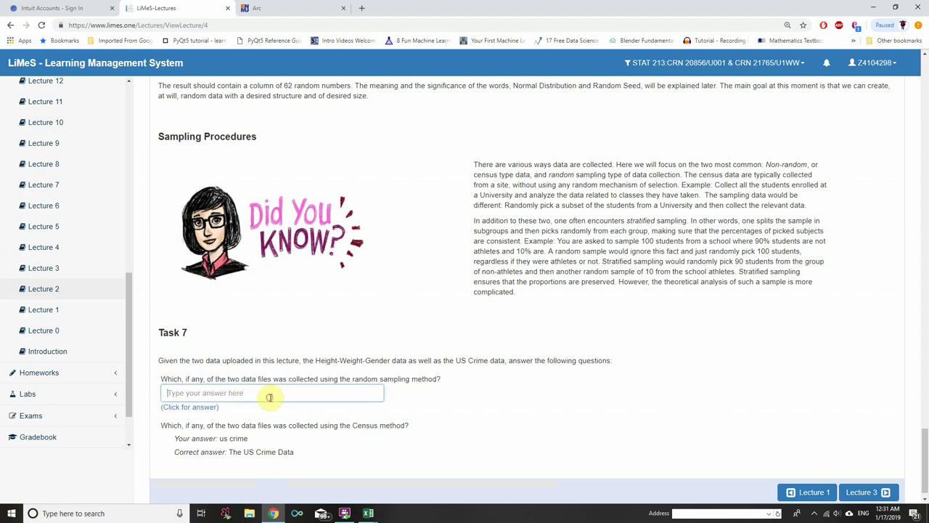
type("Ht wt gender")
left_click(187, 407)
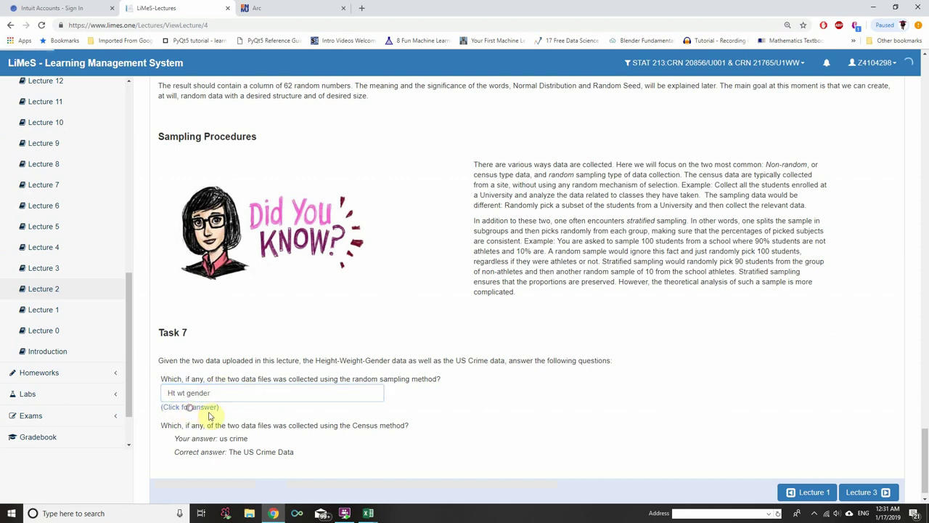